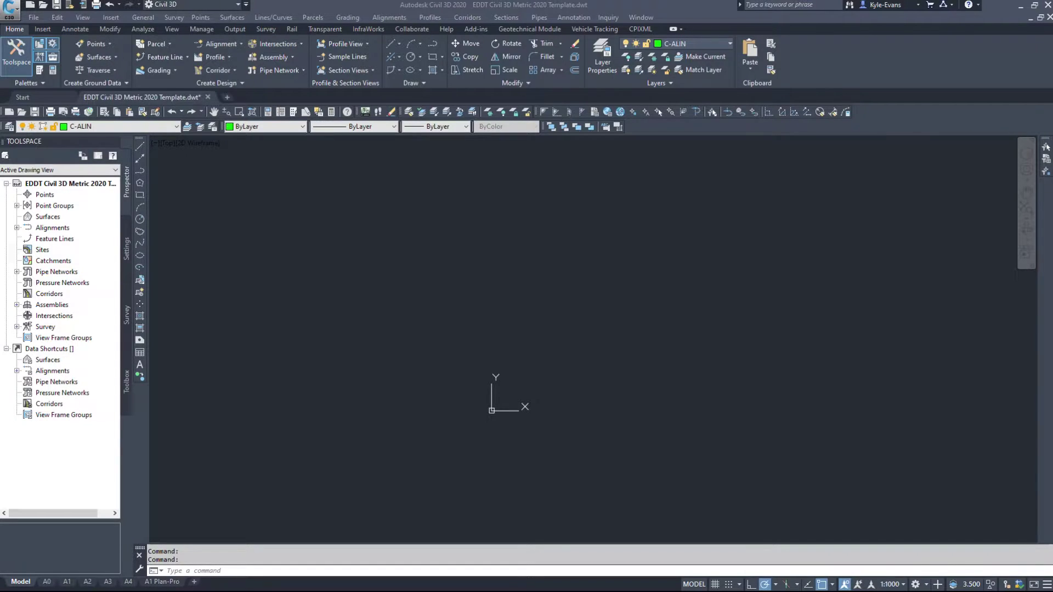
Open Drawing Units with the U command and review the Decimal length type and precision
left_click(616, 275)
type("units")
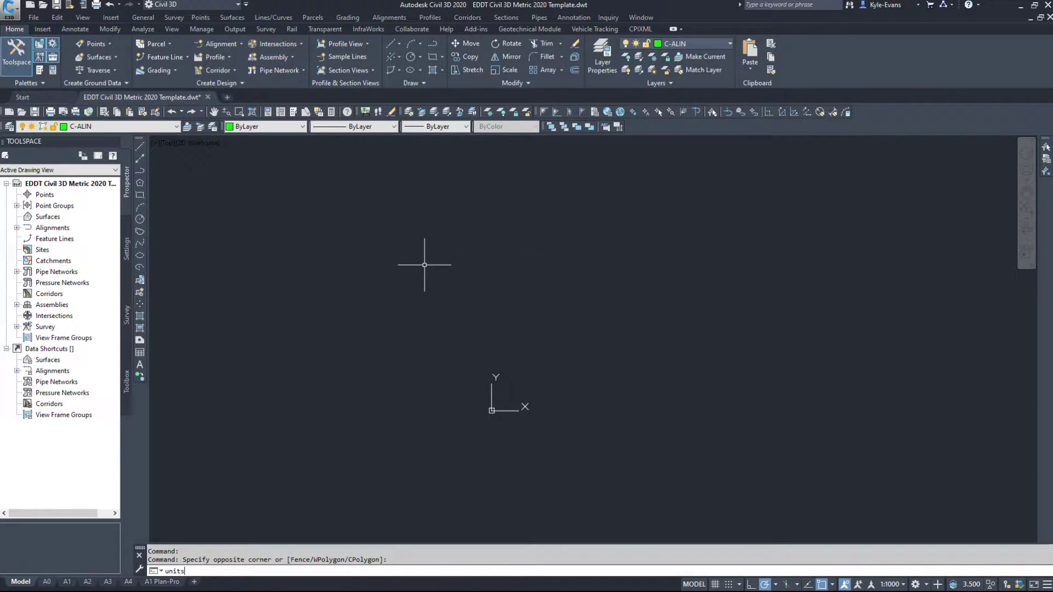
key("Return")
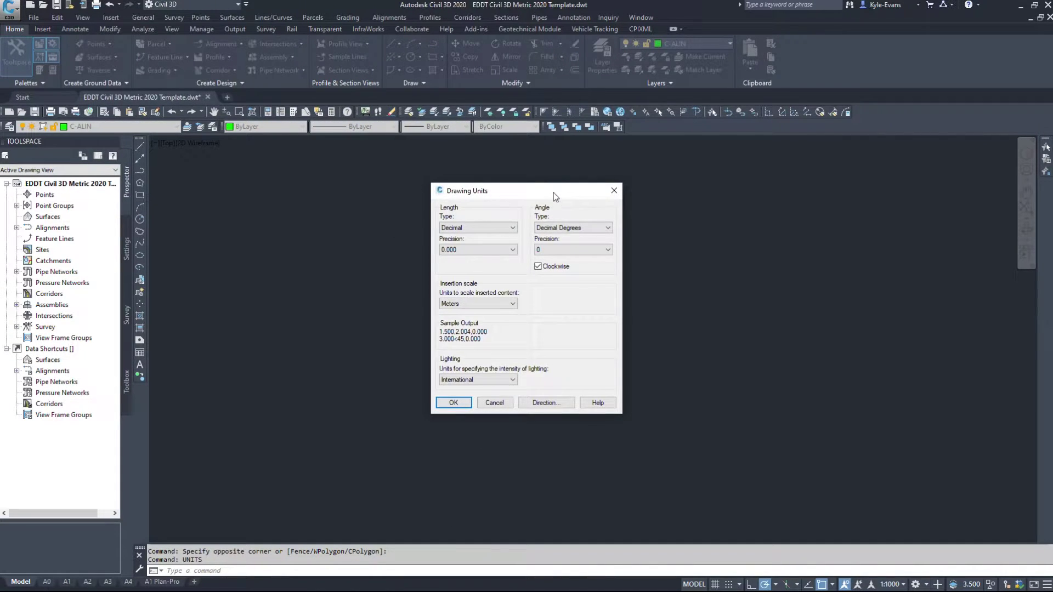
mouse_move(554, 193)
left_mouse_down()
mouse_move(364, 155)
mouse_move(398, 154)
left_mouse_up()
left_click(321, 189)
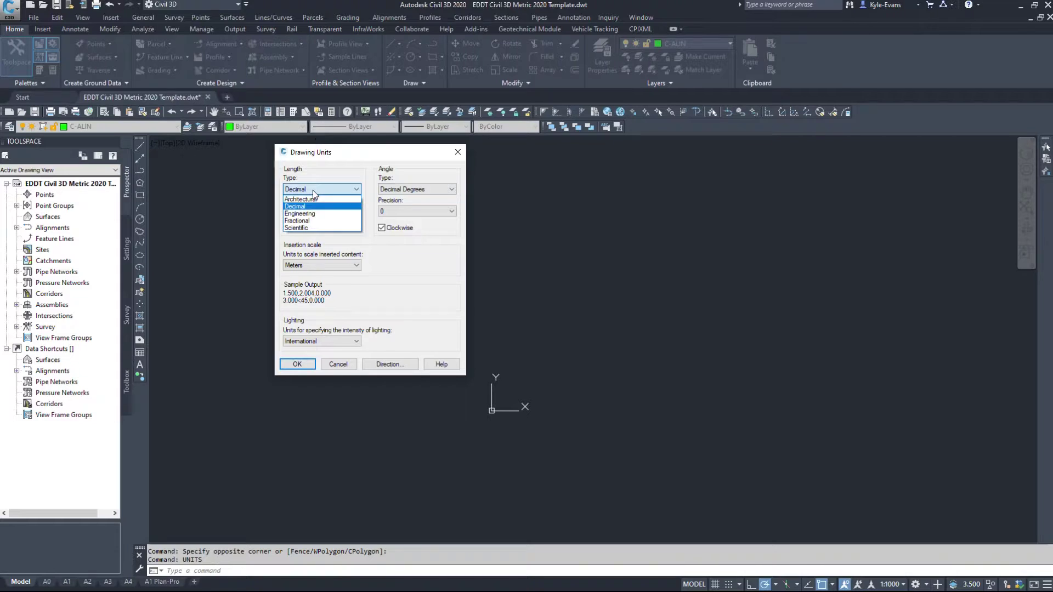
left_click(307, 206)
left_click(312, 213)
left_click(311, 213)
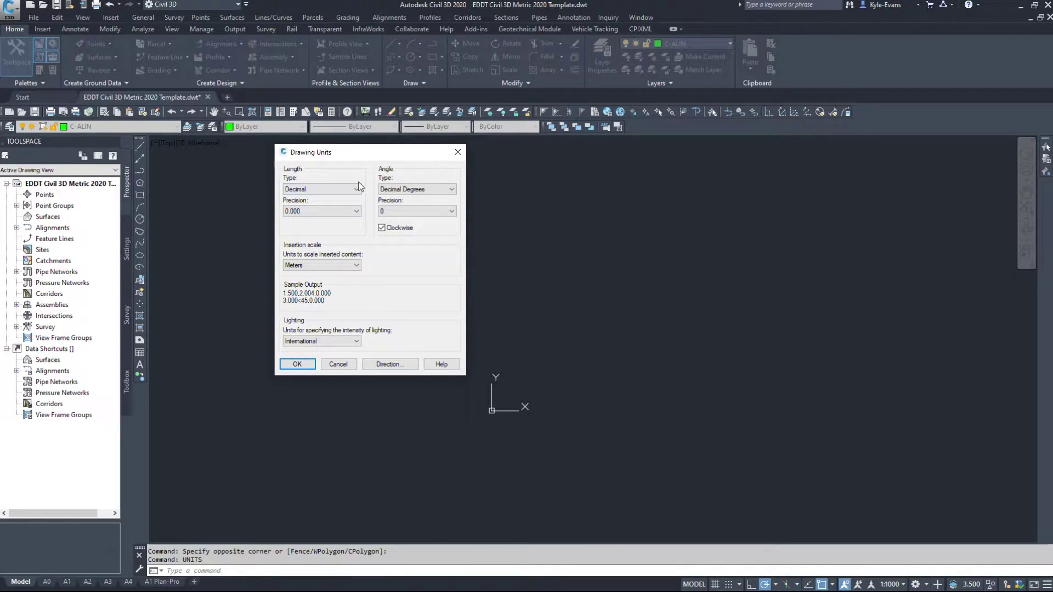
left_click_drag(328, 154, 350, 180)
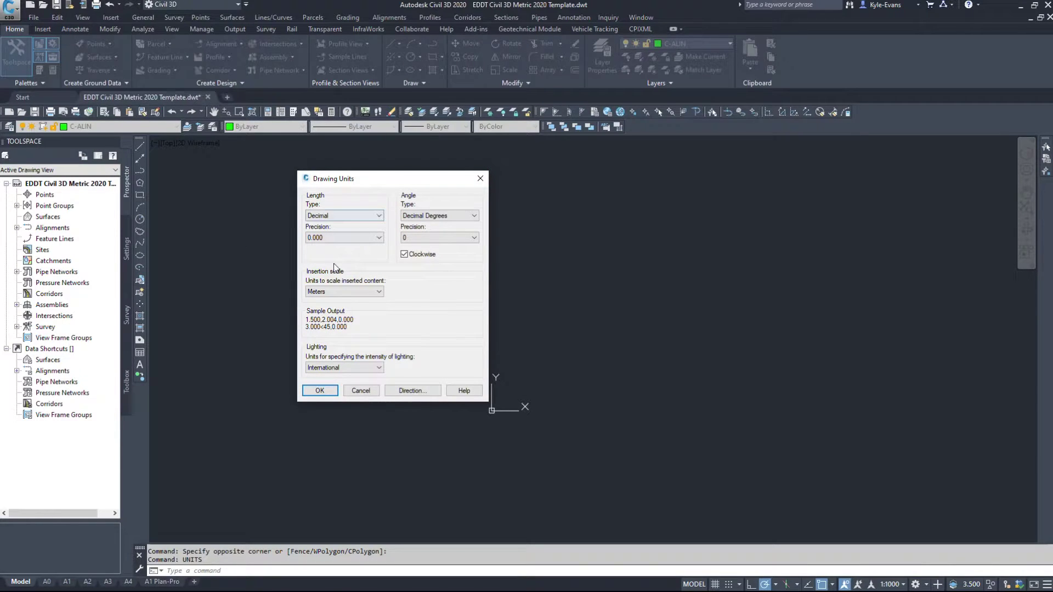
Keep Meters as insertion scale, check the angle direction, and close Drawing Units unchanged
left_click(339, 292)
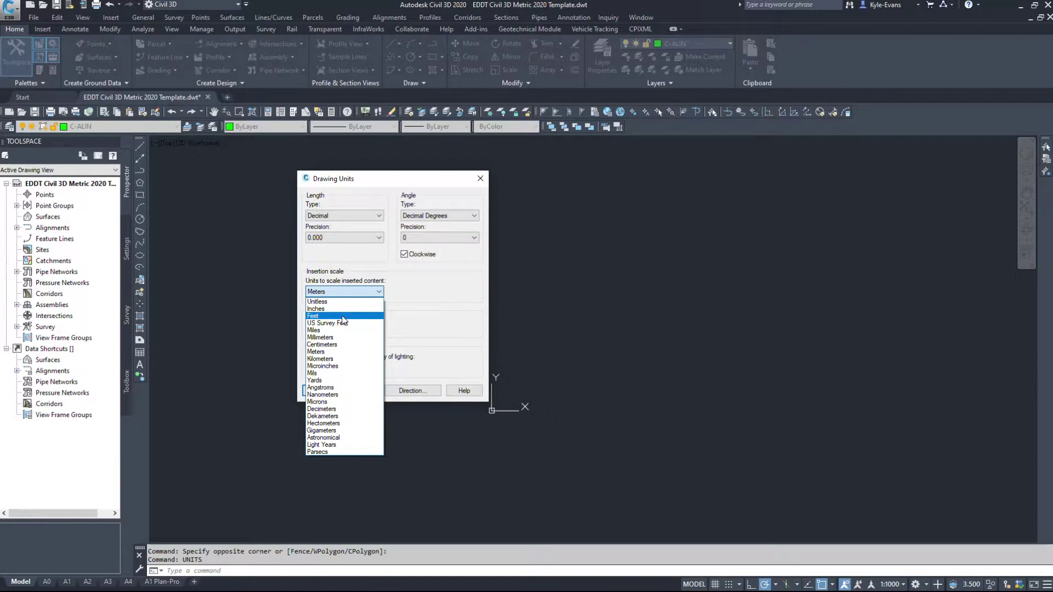
left_click(418, 284)
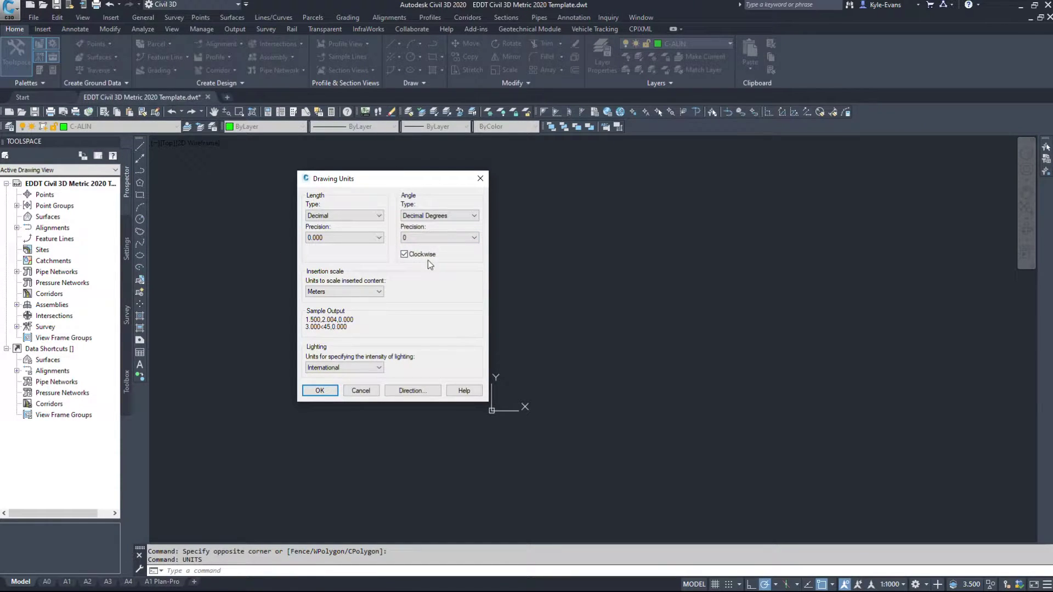
left_click(414, 391)
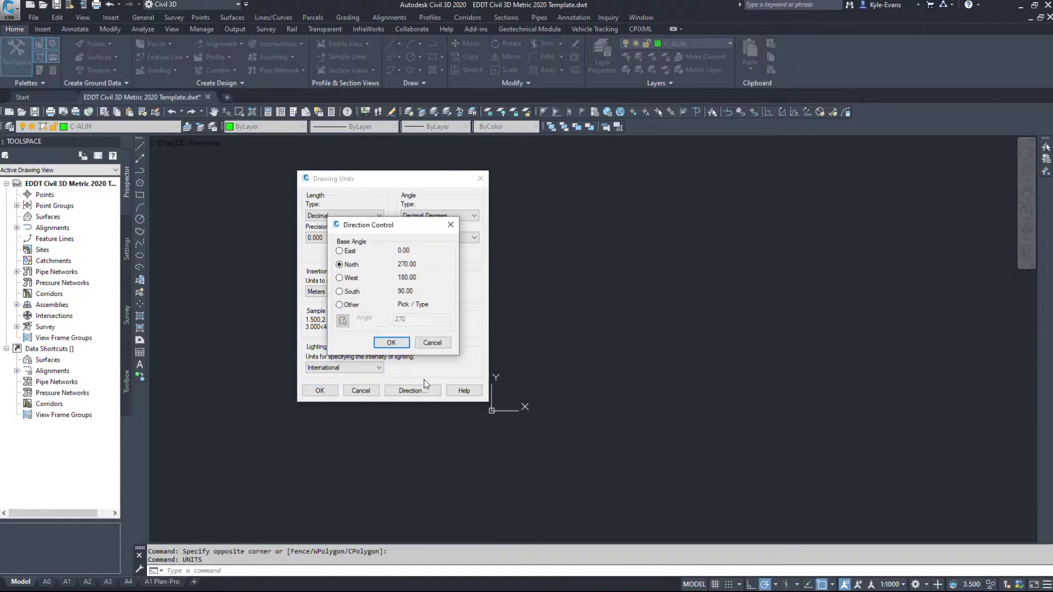
left_click(431, 343)
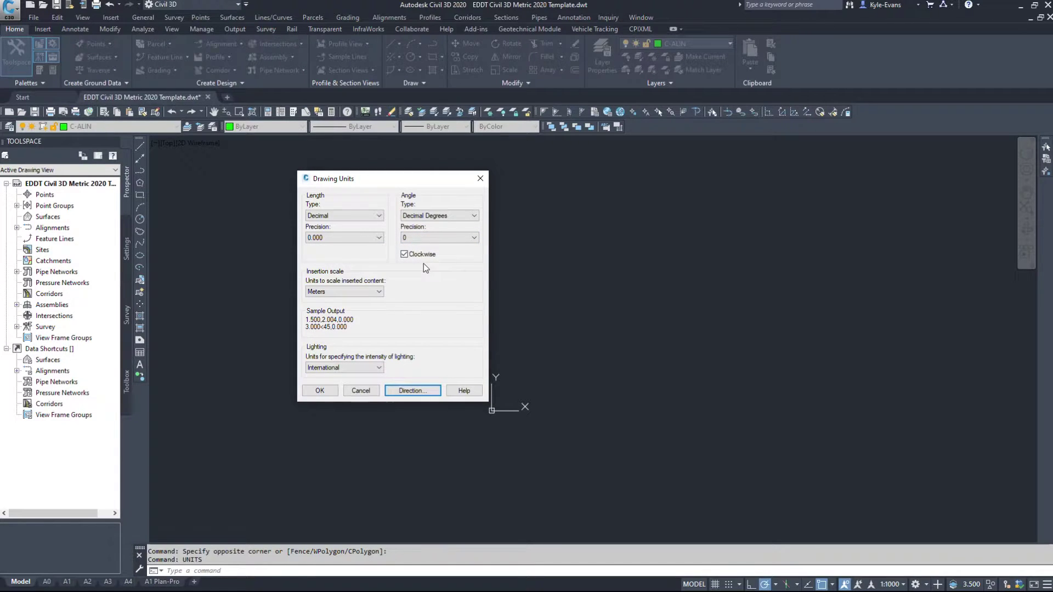
left_click(361, 390)
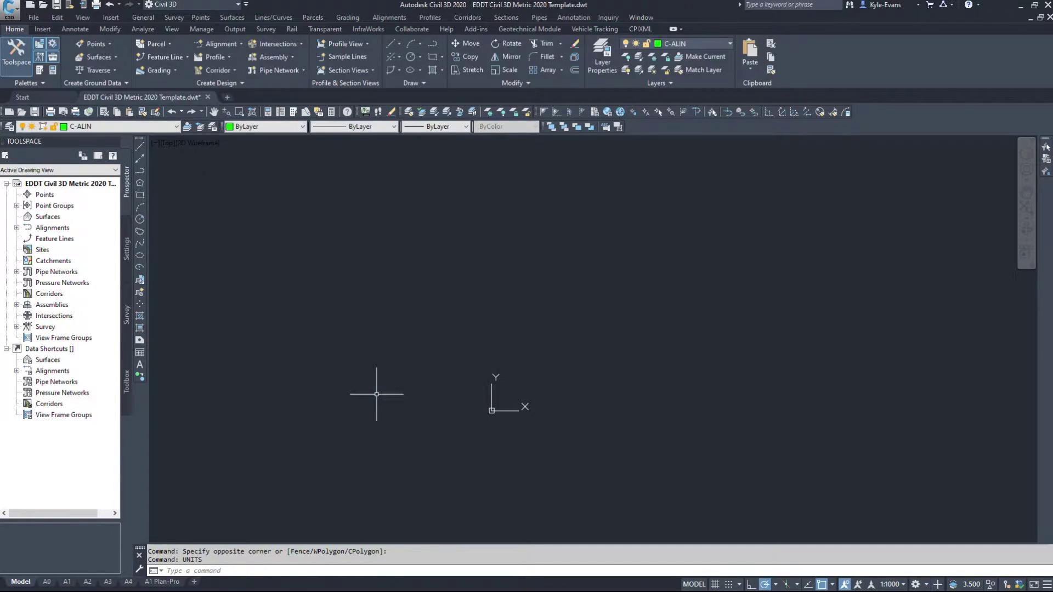
Open the template's Drawing Settings from the Drawing Utilities menu
left_click(17, 14)
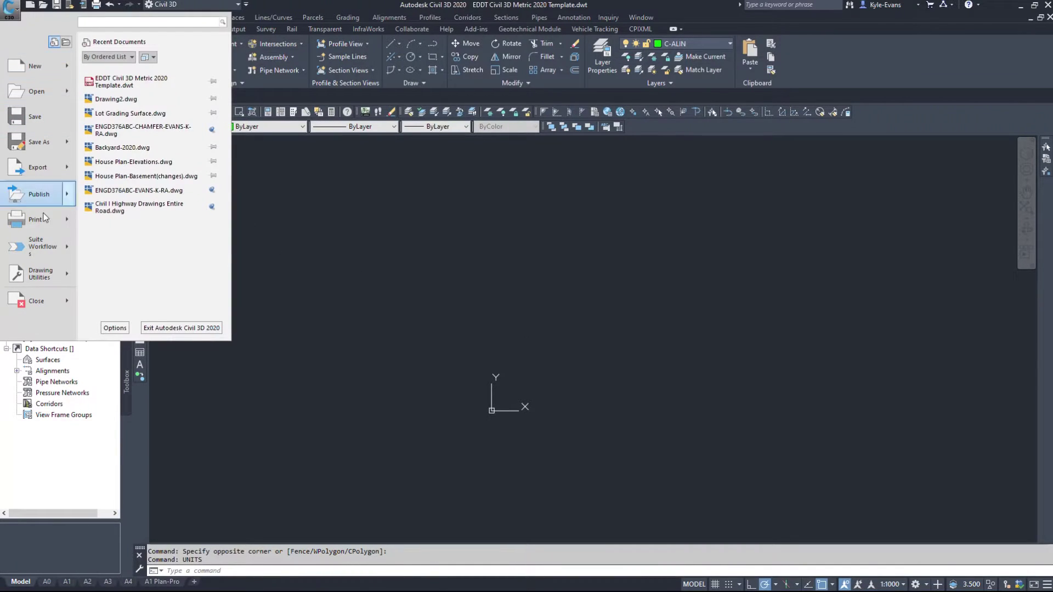
mouse_move(45, 273)
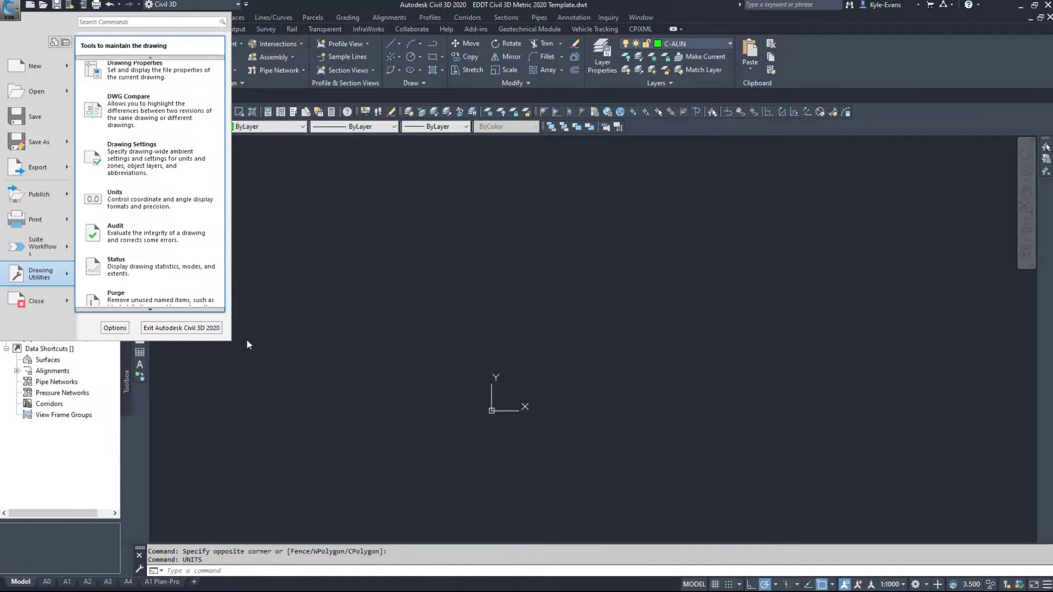
left_click(173, 154)
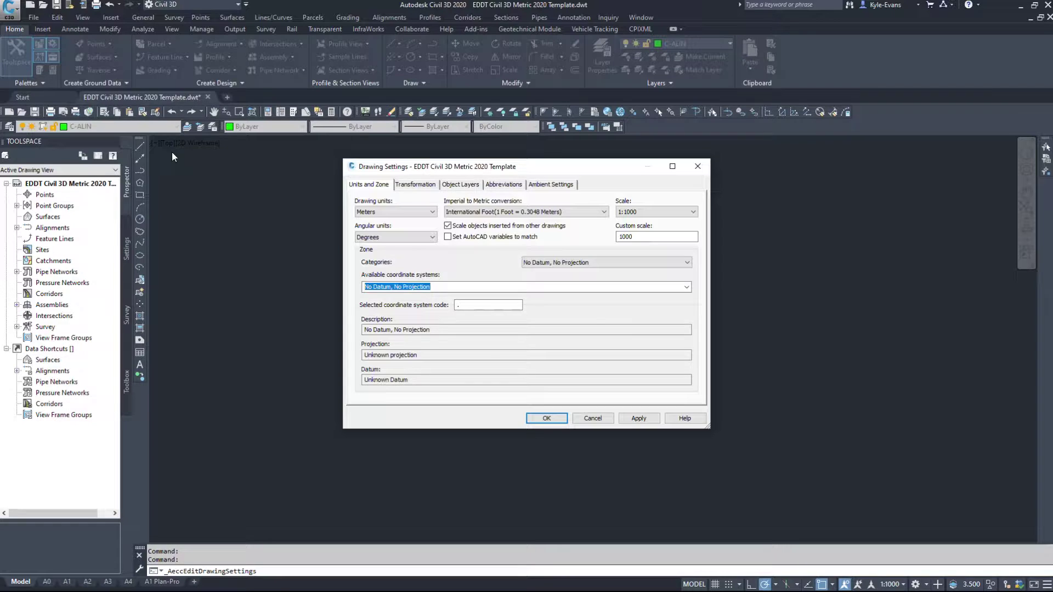
Try Feet as the drawing unit, then set it back to Meters
left_click(403, 212)
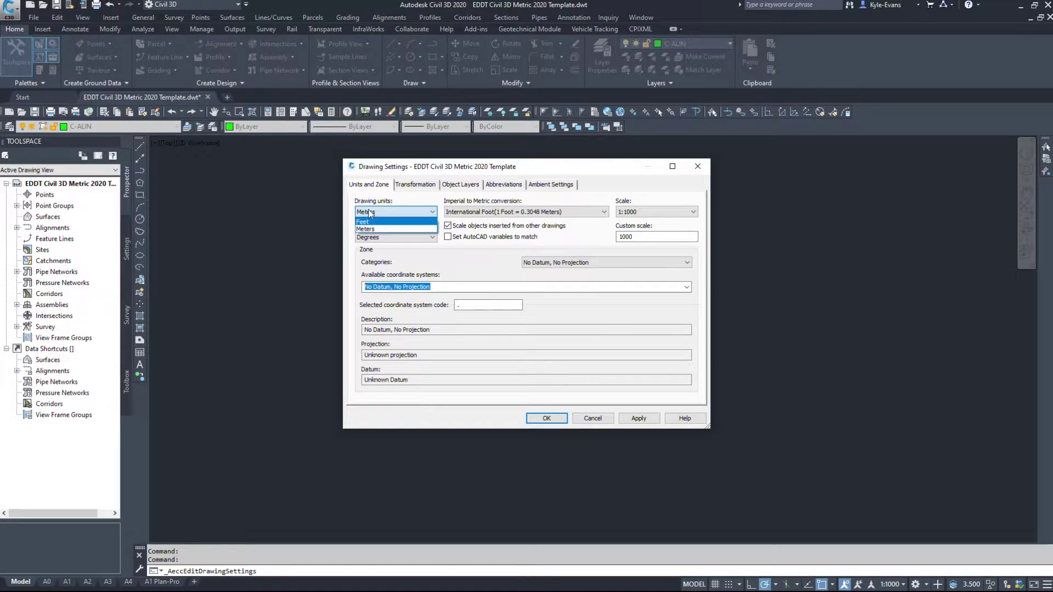
left_click(363, 221)
left_click(377, 213)
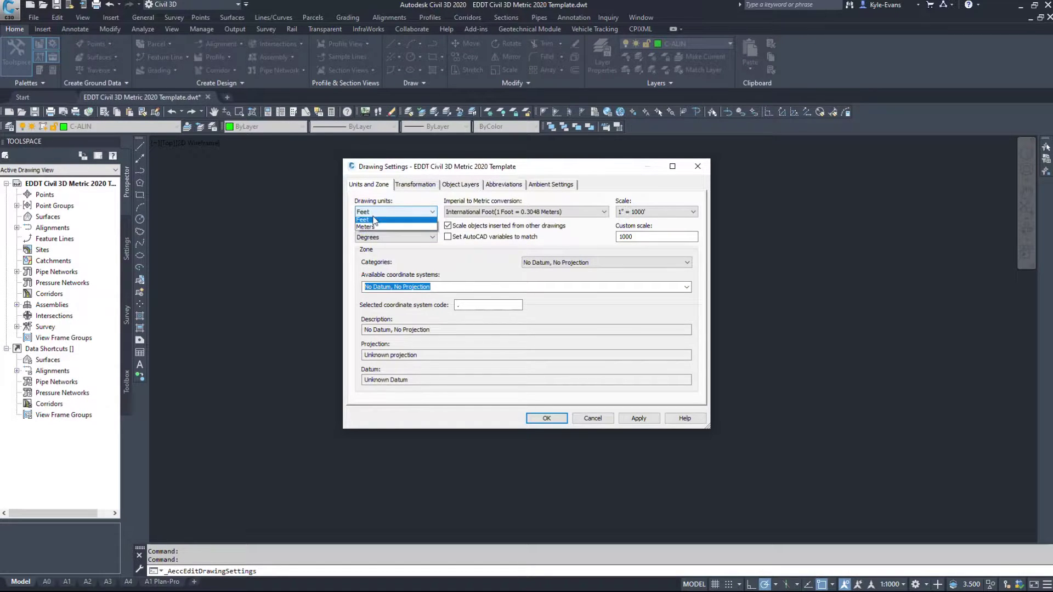
left_click(379, 215)
left_click(378, 214)
left_click(373, 229)
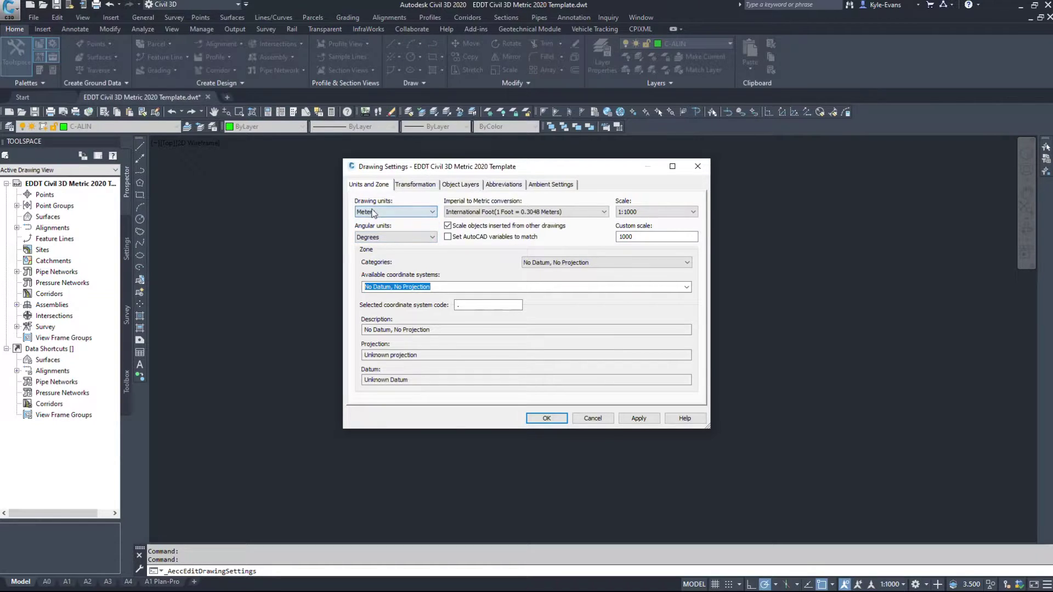
left_click(403, 209)
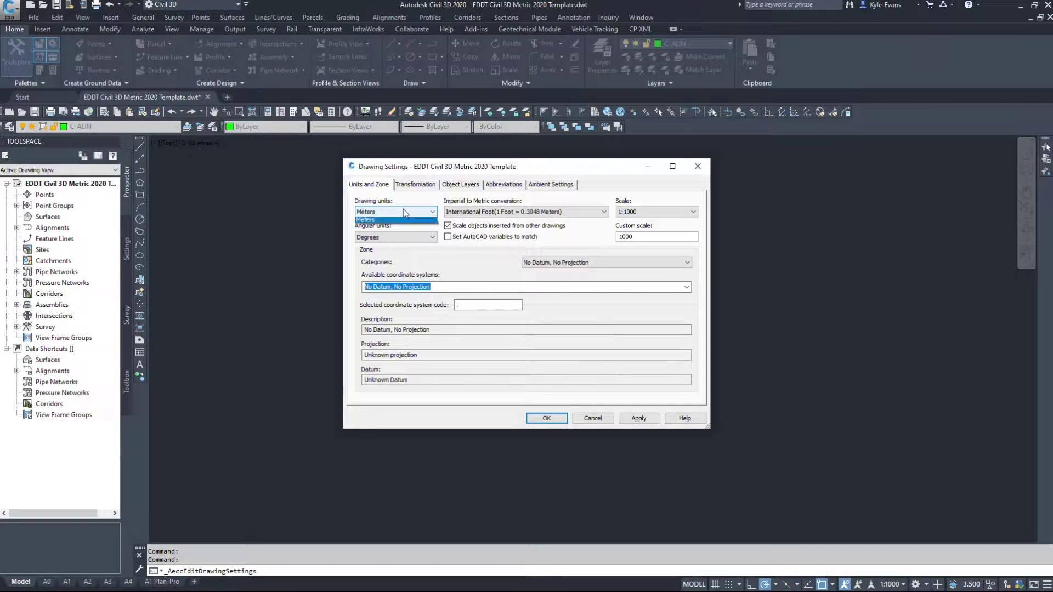
left_click(372, 207)
Keep International Foot conversion, 1:1000 drawing scale and Degrees as angular units
left_click(493, 213)
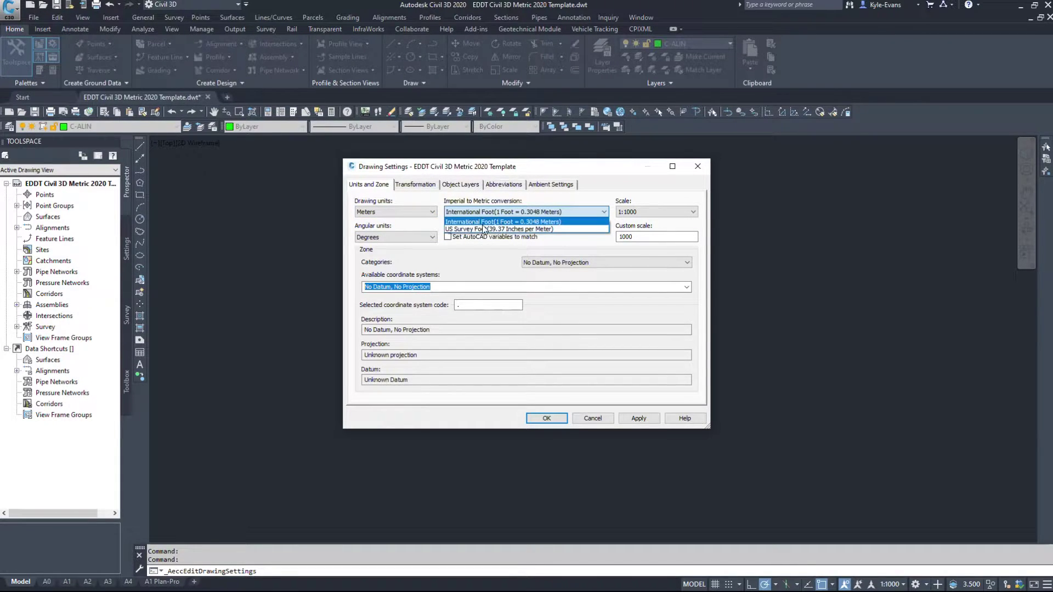
left_click(496, 221)
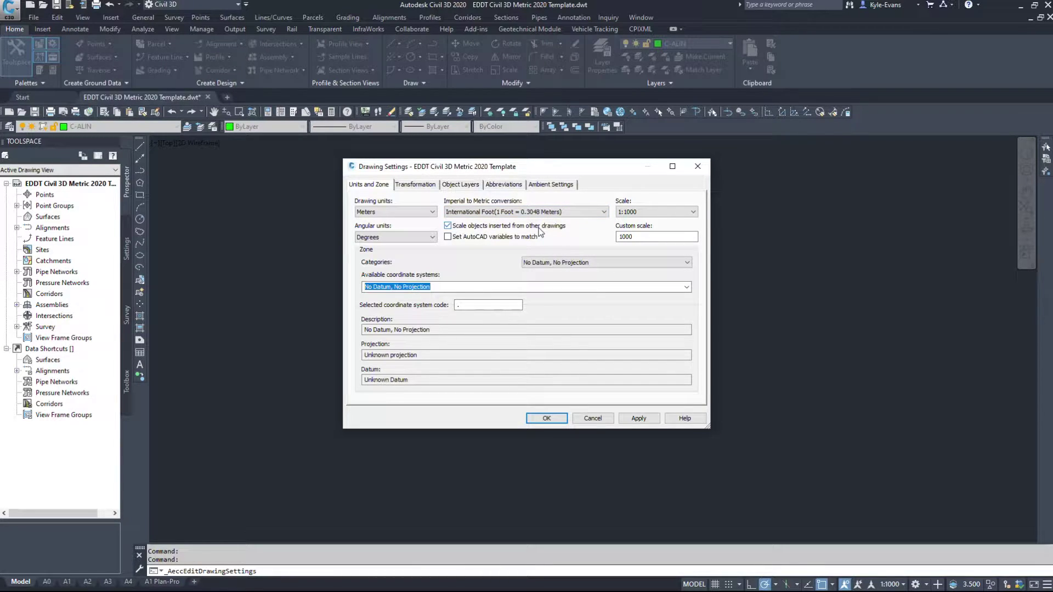
left_click(646, 211)
left_click(652, 213)
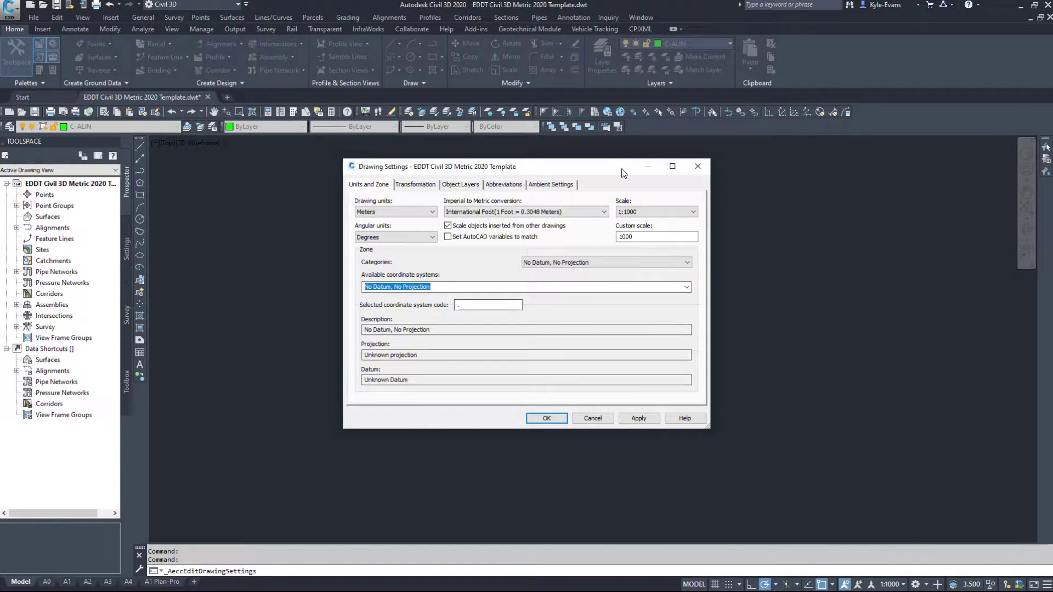
left_click(377, 238)
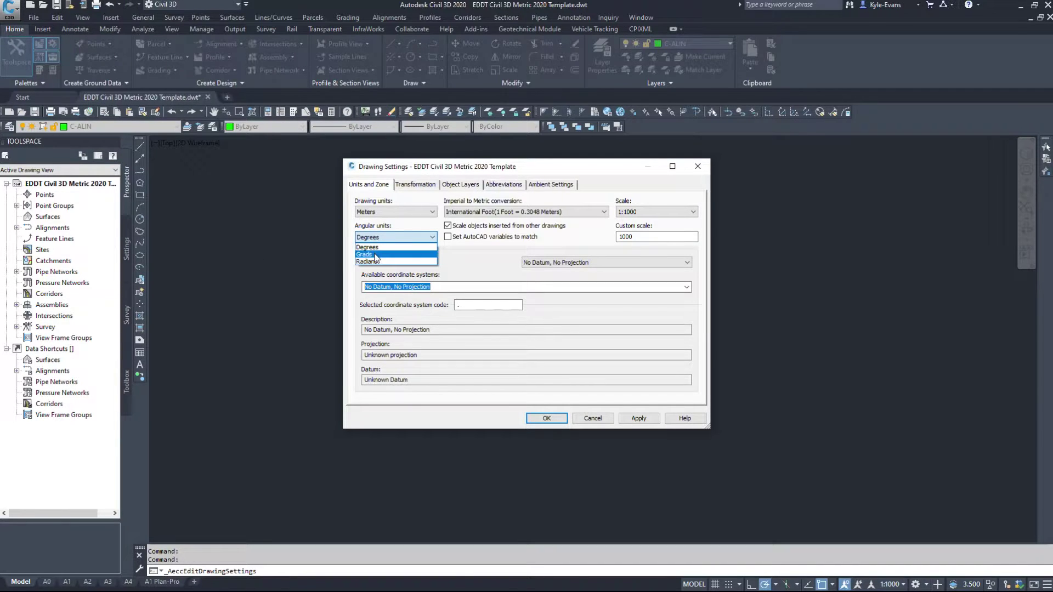
left_click(376, 248)
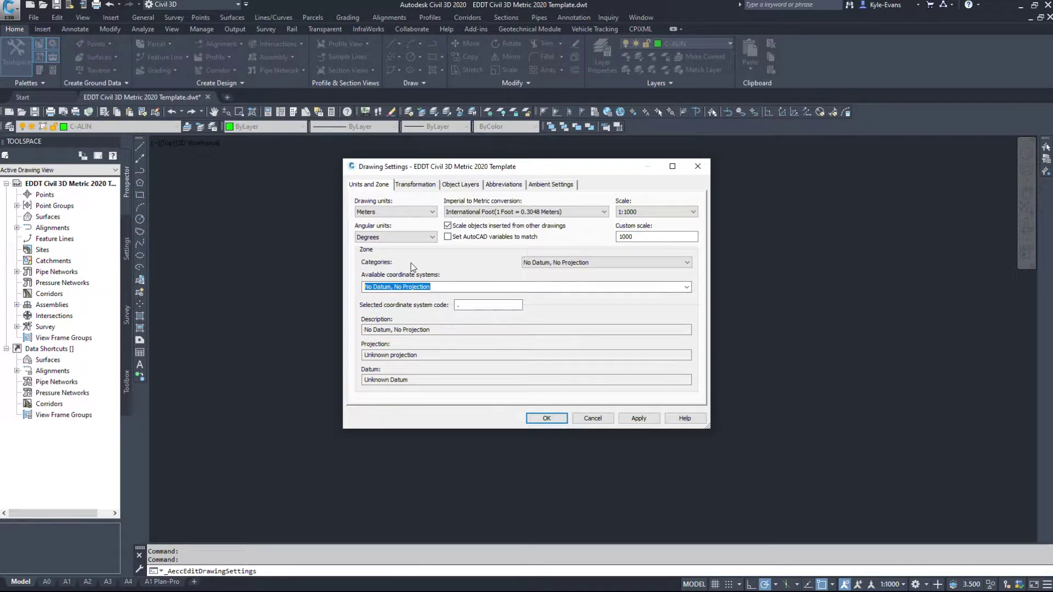
Choose the Lat Longs category and the Canadian Spatial Reference System lat-long system
left_click(561, 262)
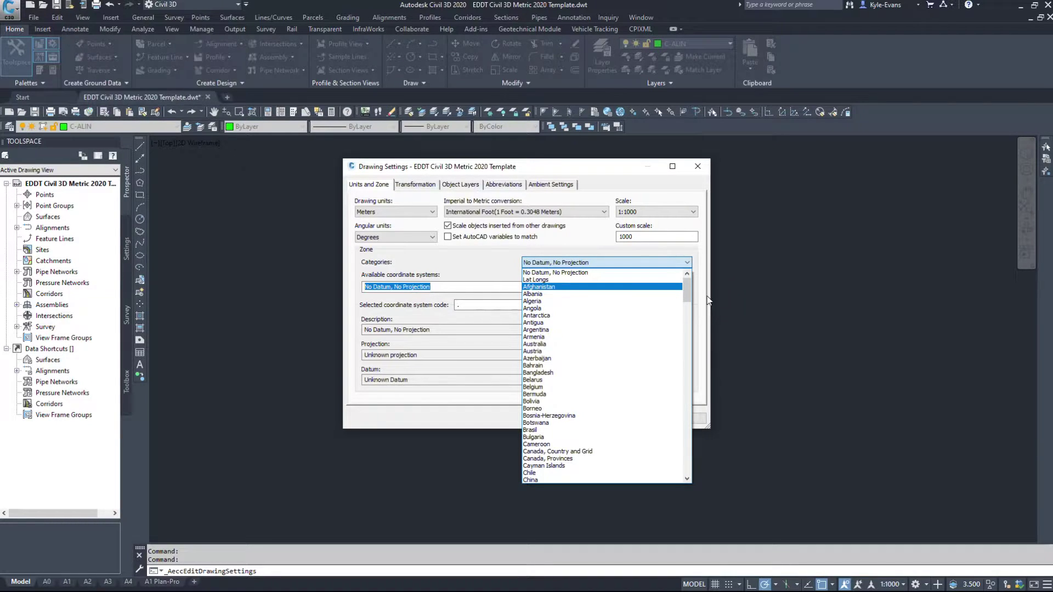
left_click_drag(687, 291, 710, 290)
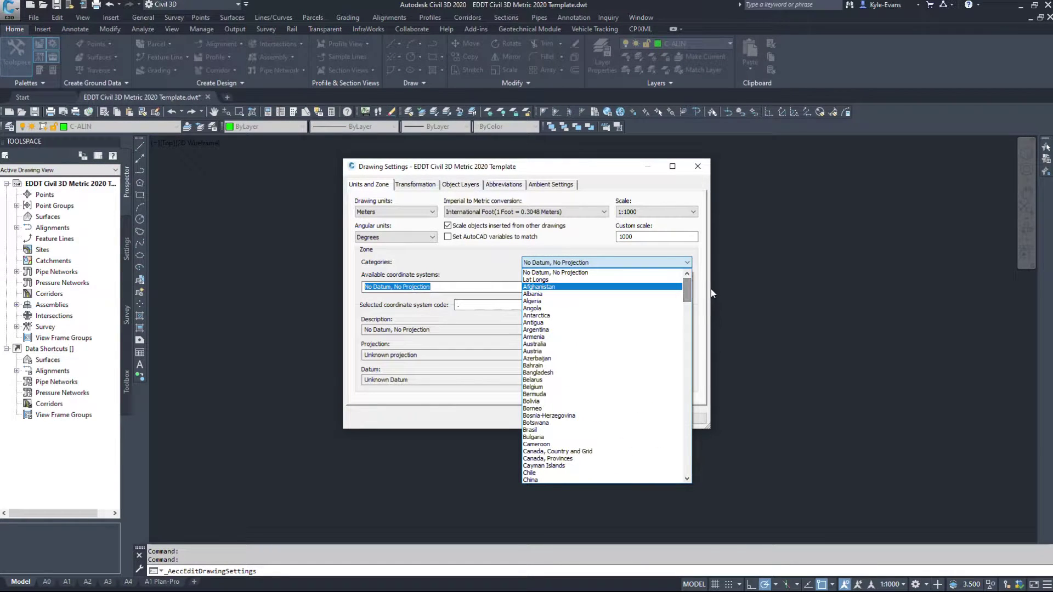
left_click(541, 280)
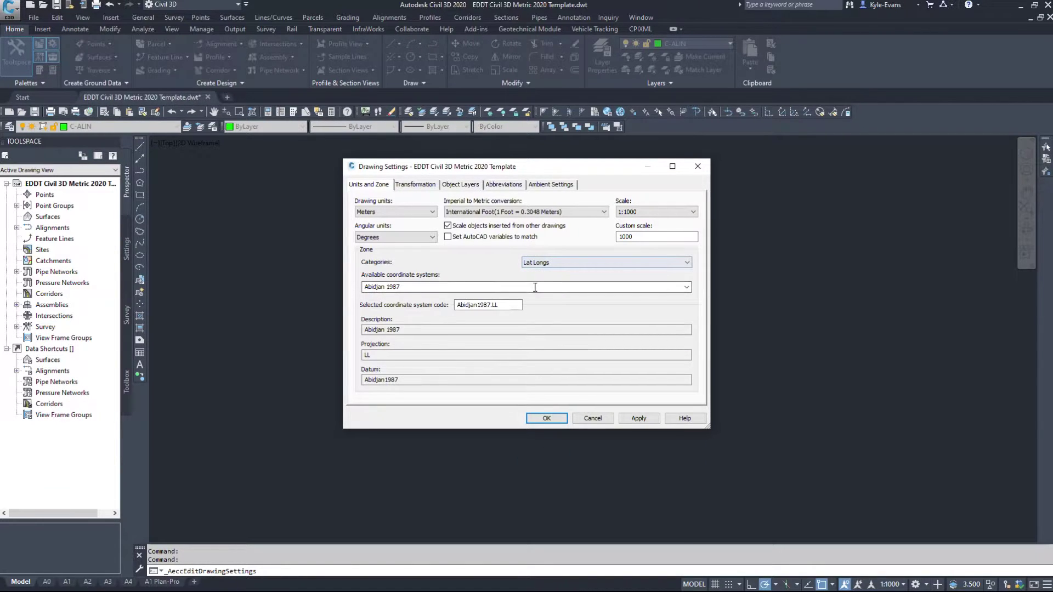
left_click(685, 287)
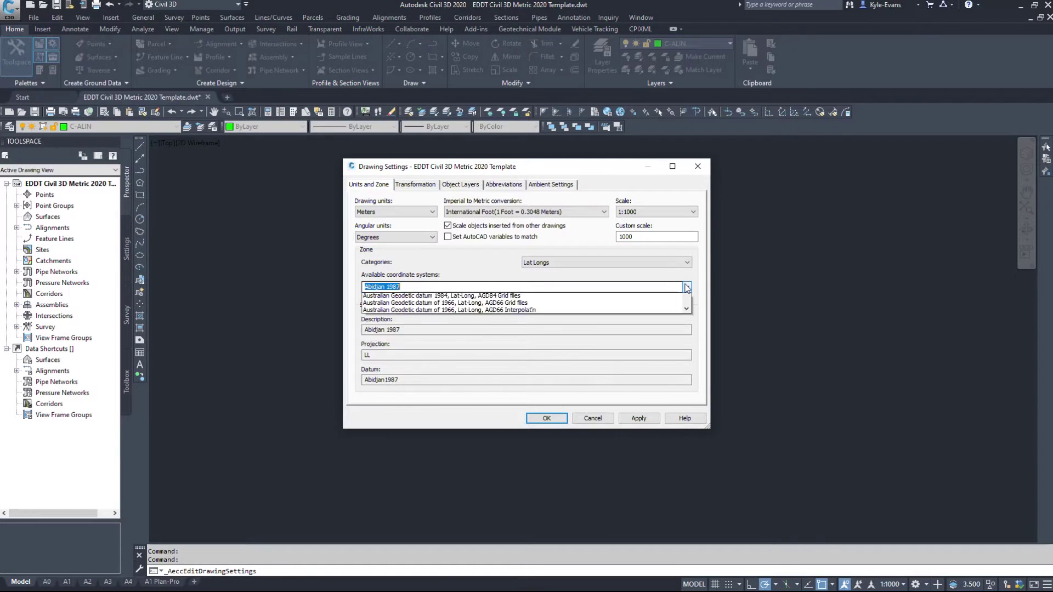
scroll(578, 381, "down", 5)
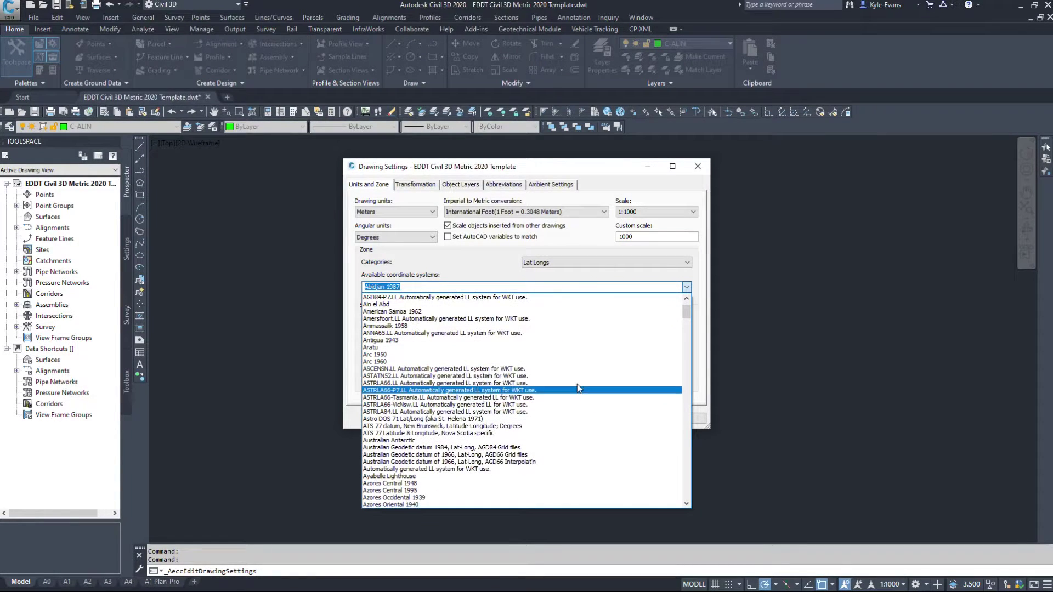
scroll(574, 377, "down", 10)
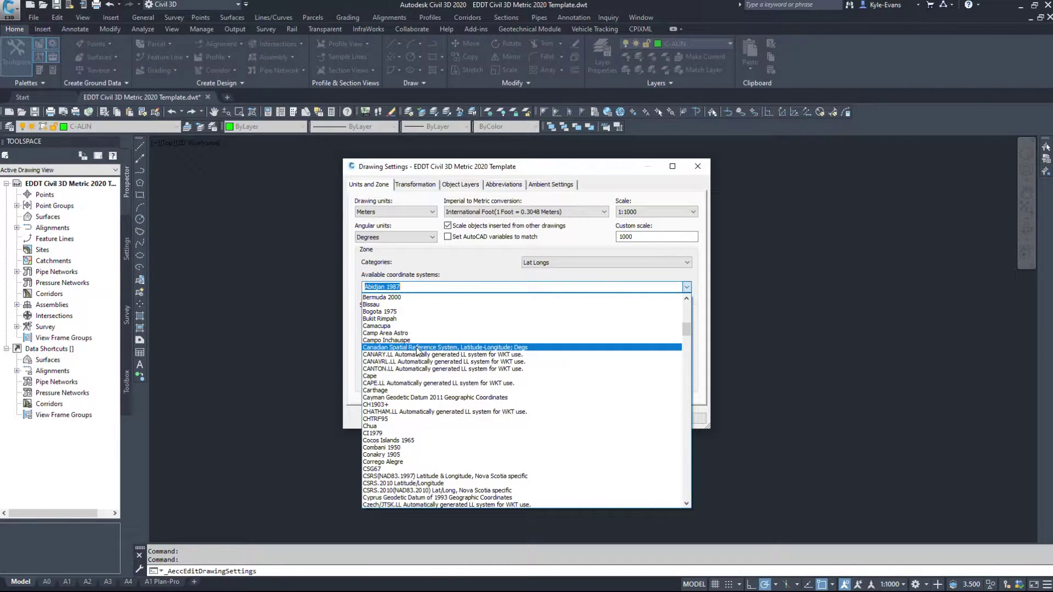
left_click(542, 347)
Switch to the No Datum, No Projection category and enter code LL-CSRS
left_click(479, 305)
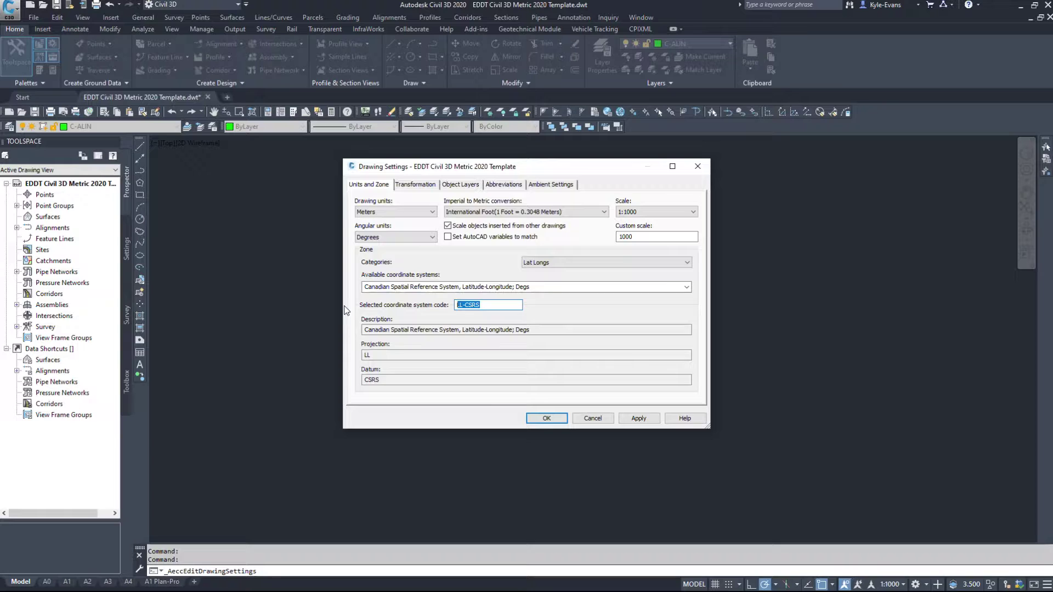
left_click(568, 264)
scroll(567, 265, "up", 1)
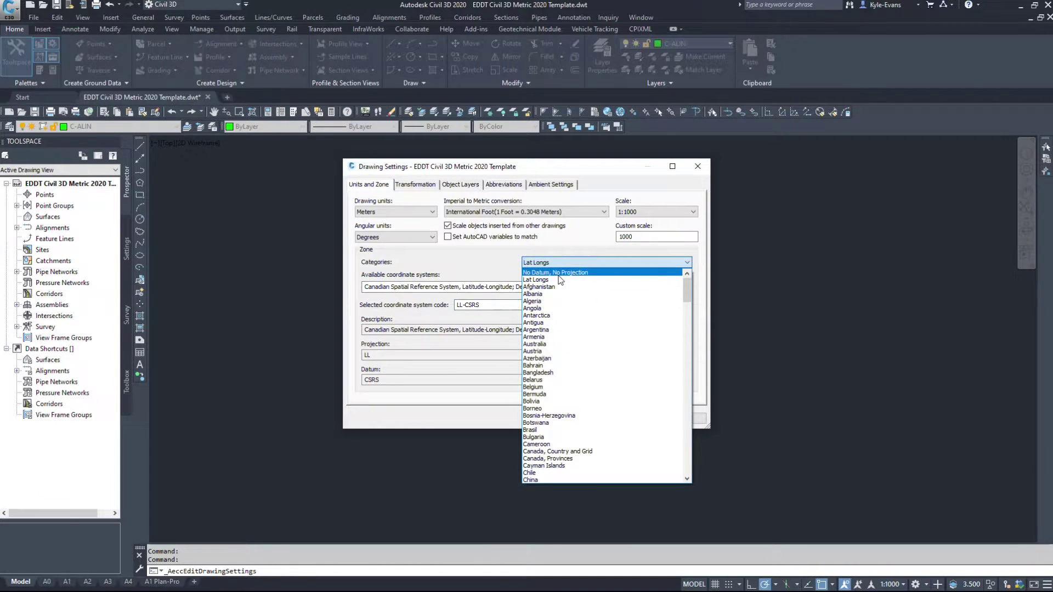
left_click(563, 270)
type("LL-CSRS")
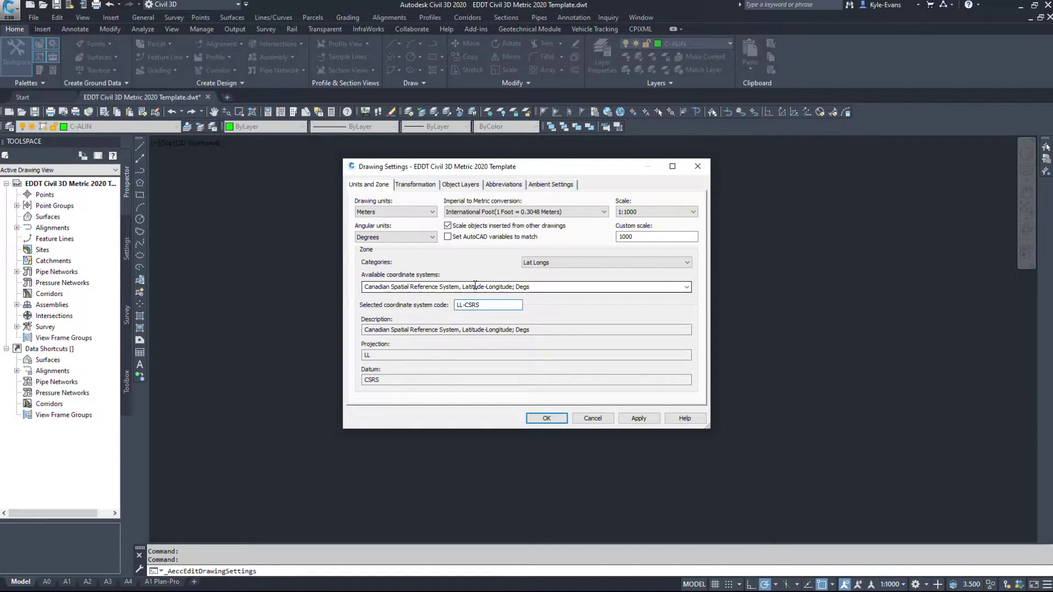
Set the category to Canada, Country and Grid and browse its NAD27/NAD83 systems
left_click(571, 260)
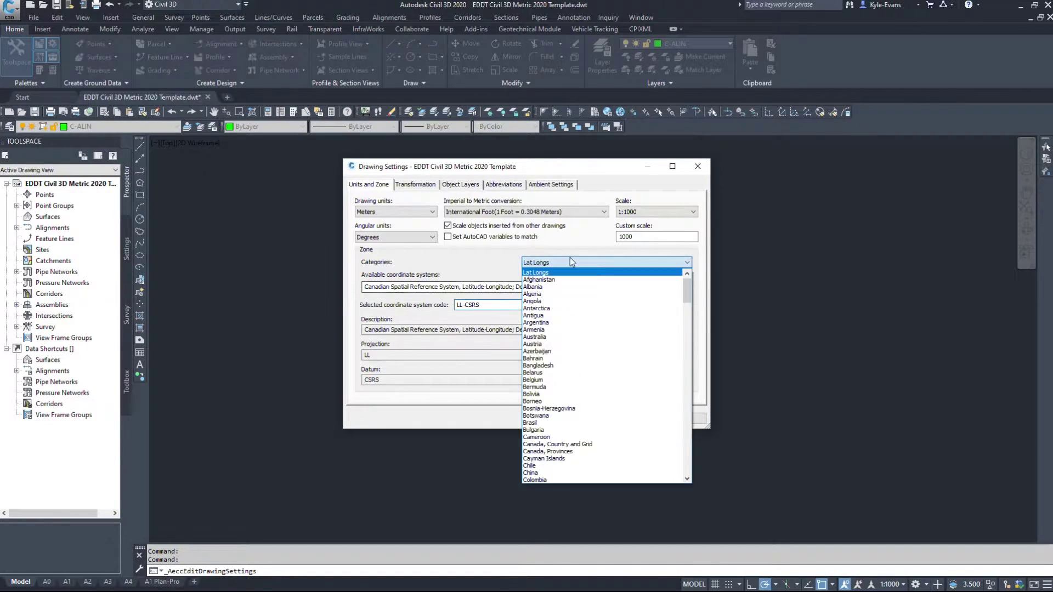
scroll(567, 340, "down", 2)
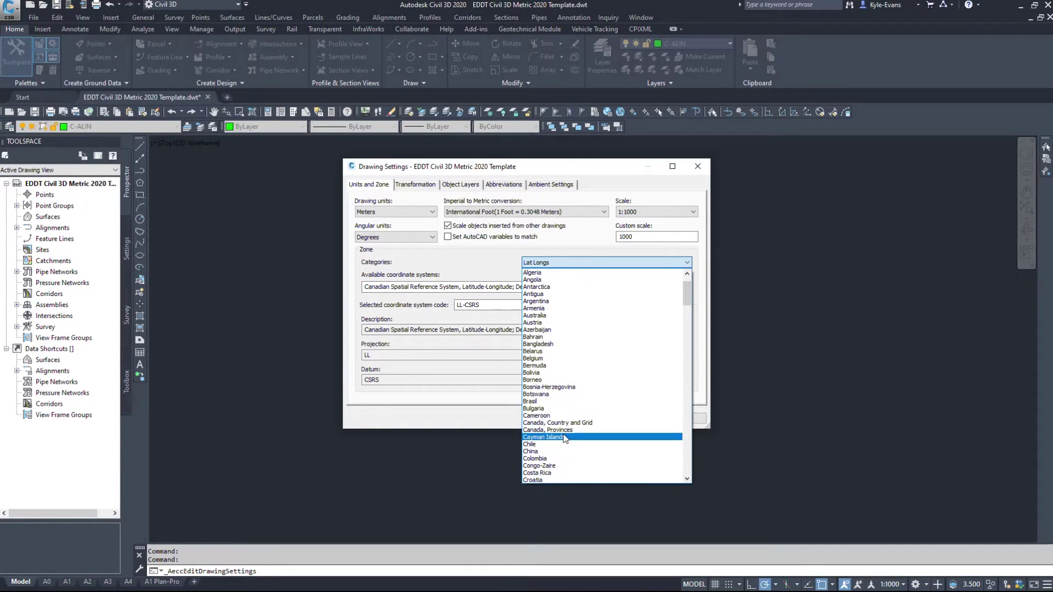
left_click(561, 402)
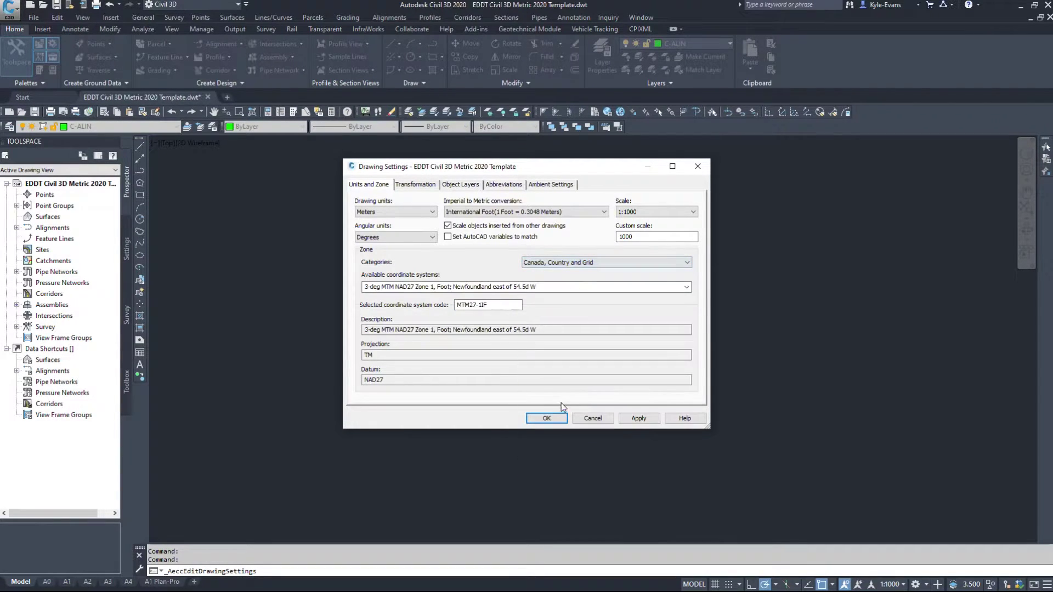
left_click(686, 287)
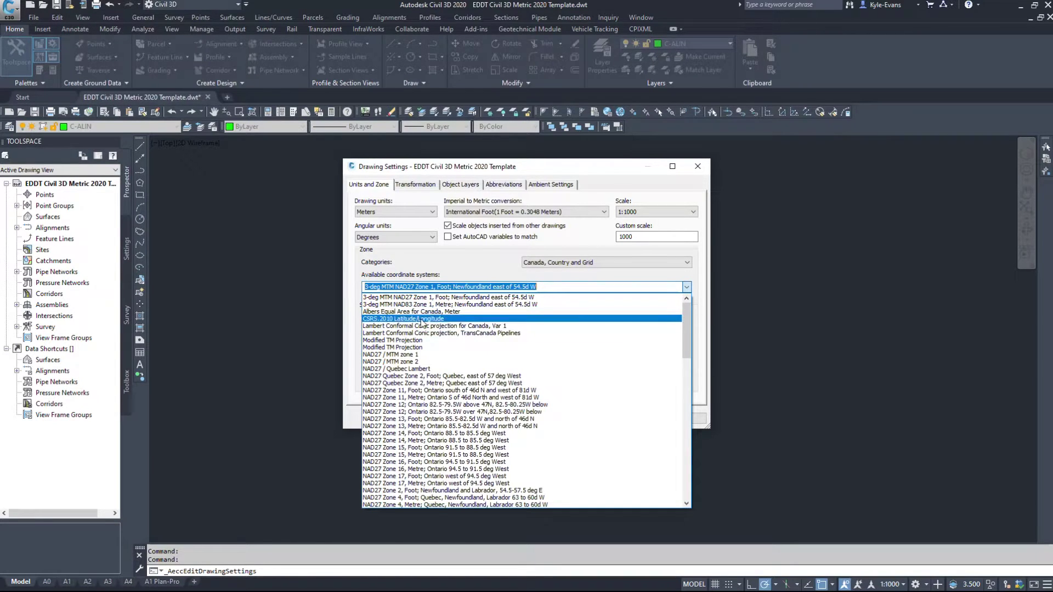
scroll(433, 326, "down", 1)
scroll(412, 351, "down", 2)
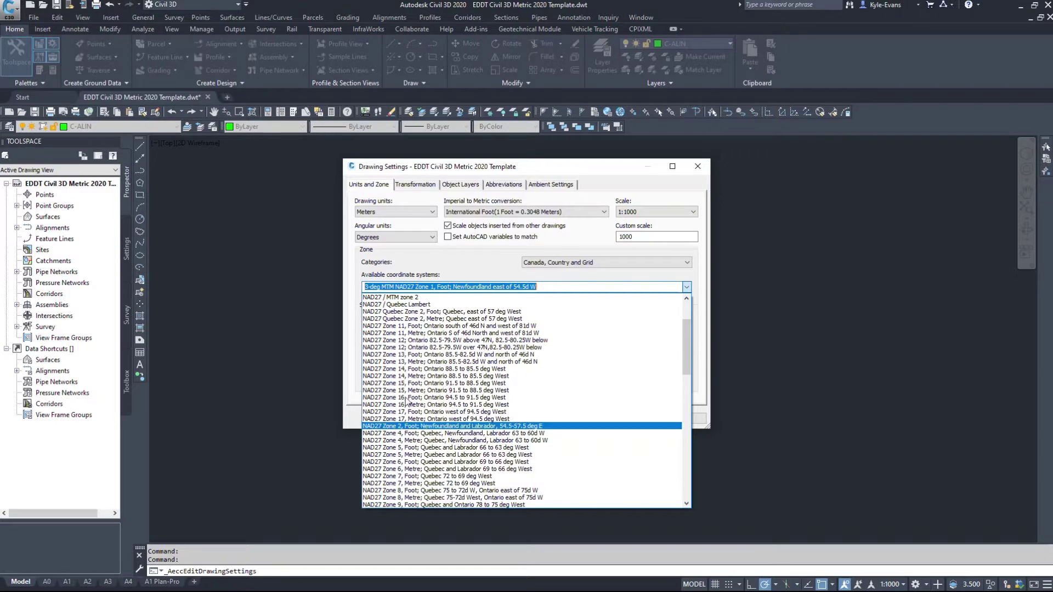
scroll(400, 395, "down", 5)
scroll(396, 381, "down", 1)
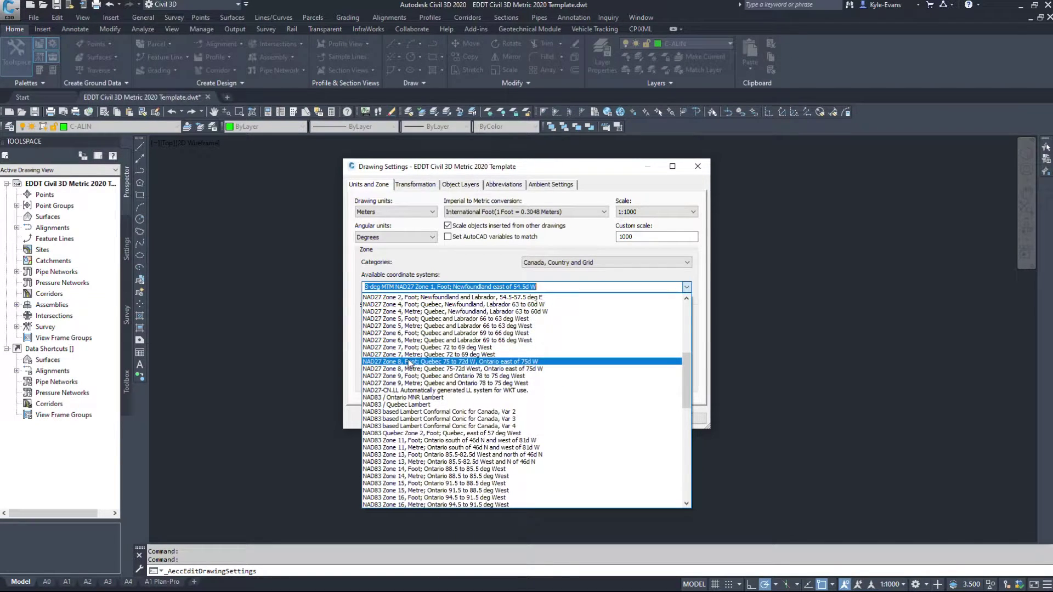
scroll(419, 438, "down", 4)
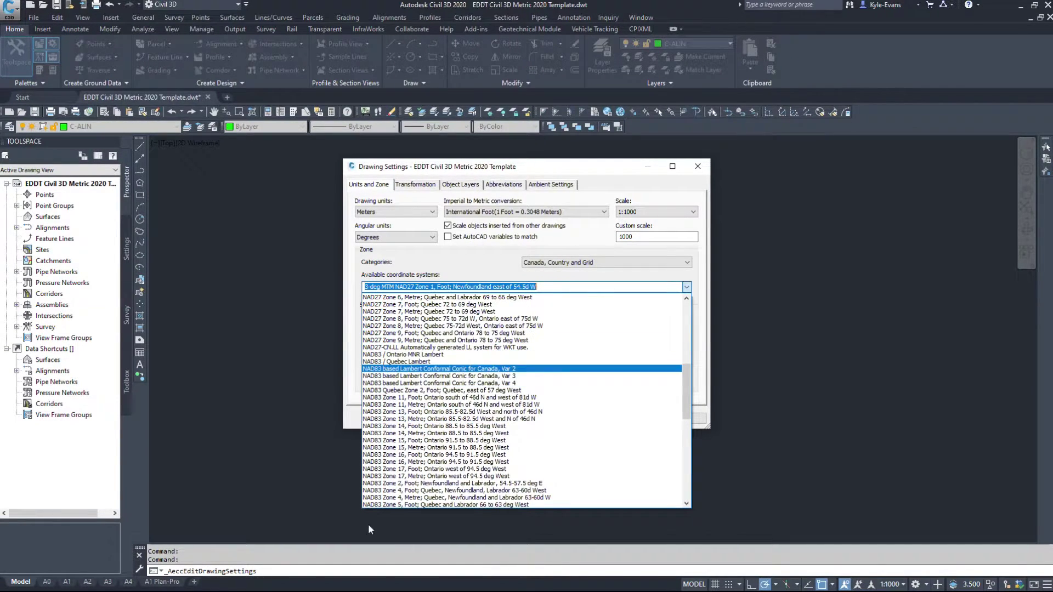
scroll(423, 448, "down", 10)
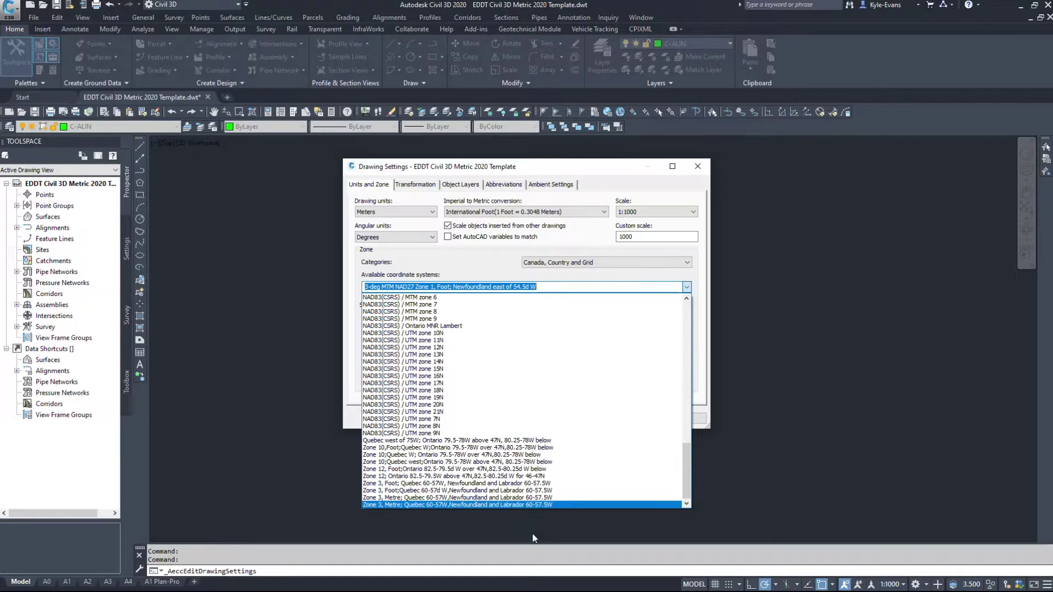
scroll(540, 405, "up", 8)
scroll(540, 406, "up", 10)
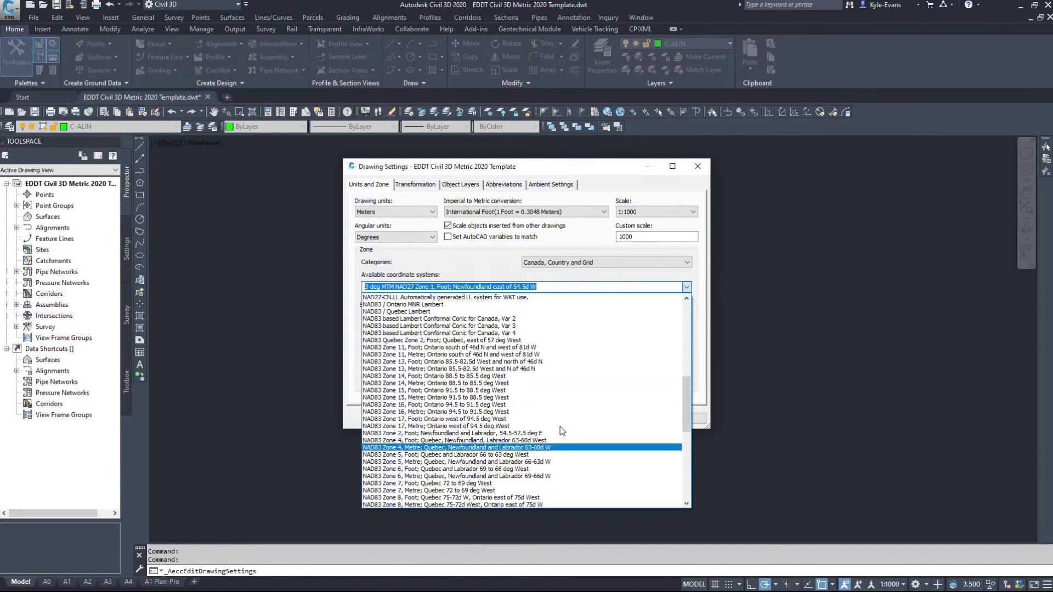
Choose Canada, Provinces and the Alberta NAD83; 115 deg West, positive easting system
scroll(640, 415, "up", 3)
left_click(603, 259)
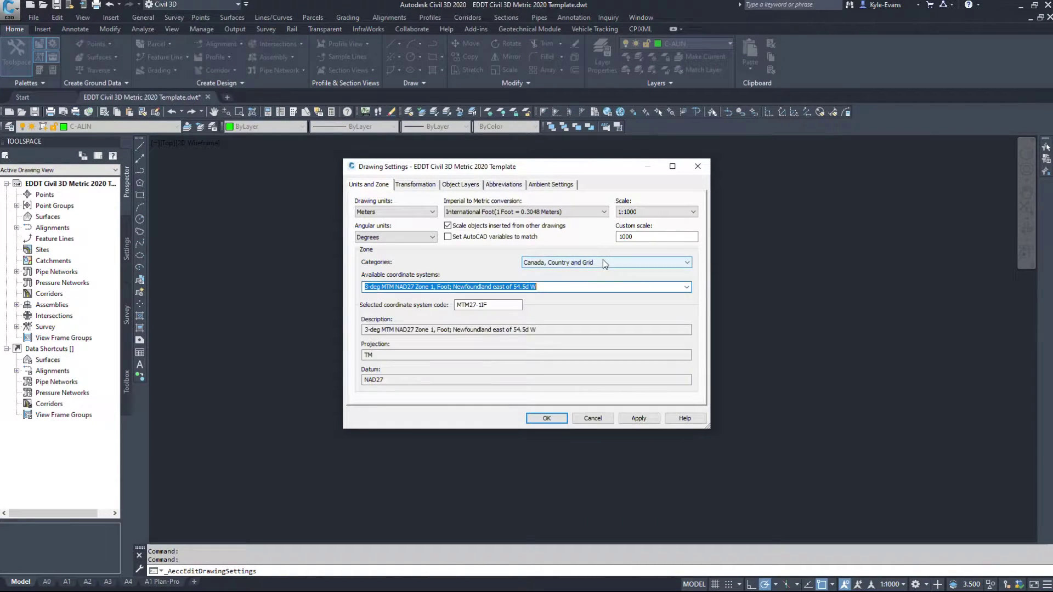
left_click(603, 260)
left_click(556, 280)
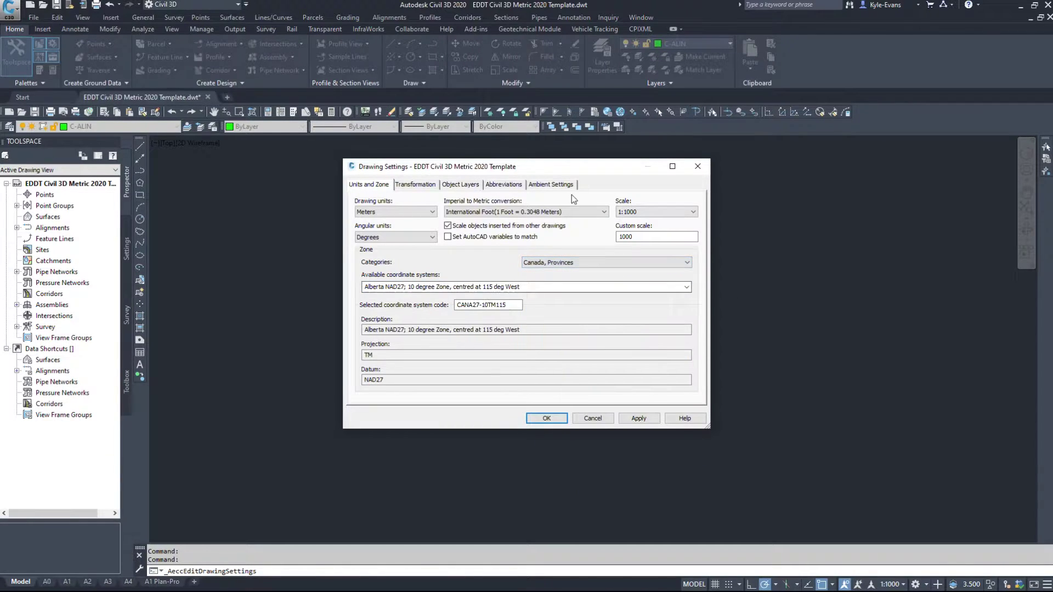
left_click(686, 286)
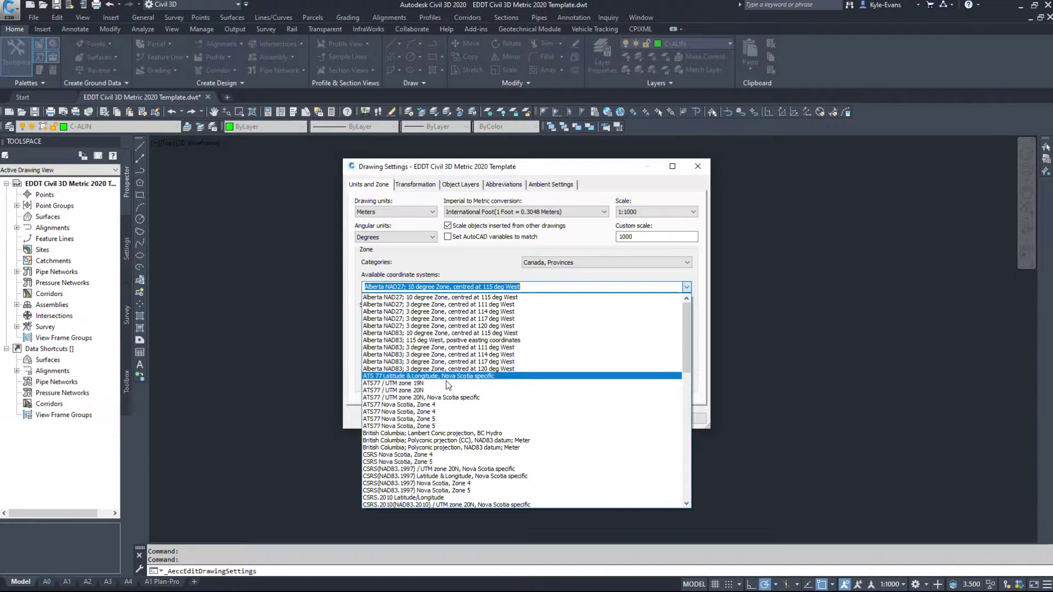
left_click(448, 340)
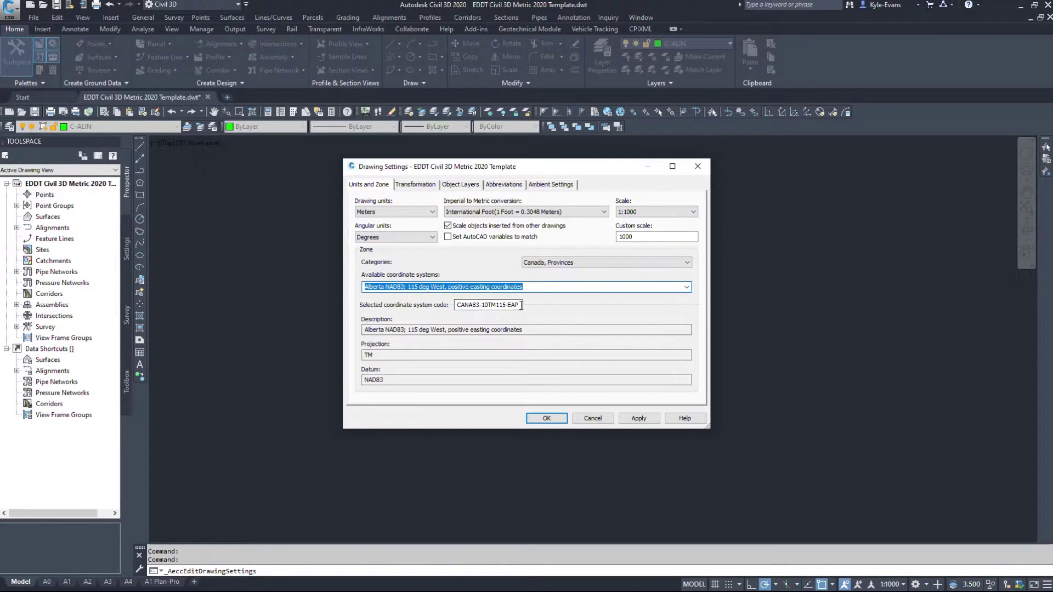
Check the code CANA83-10TM115-EAP and keep Alberta NAD83 selected in the list
left_click(521, 305)
double_click(473, 305)
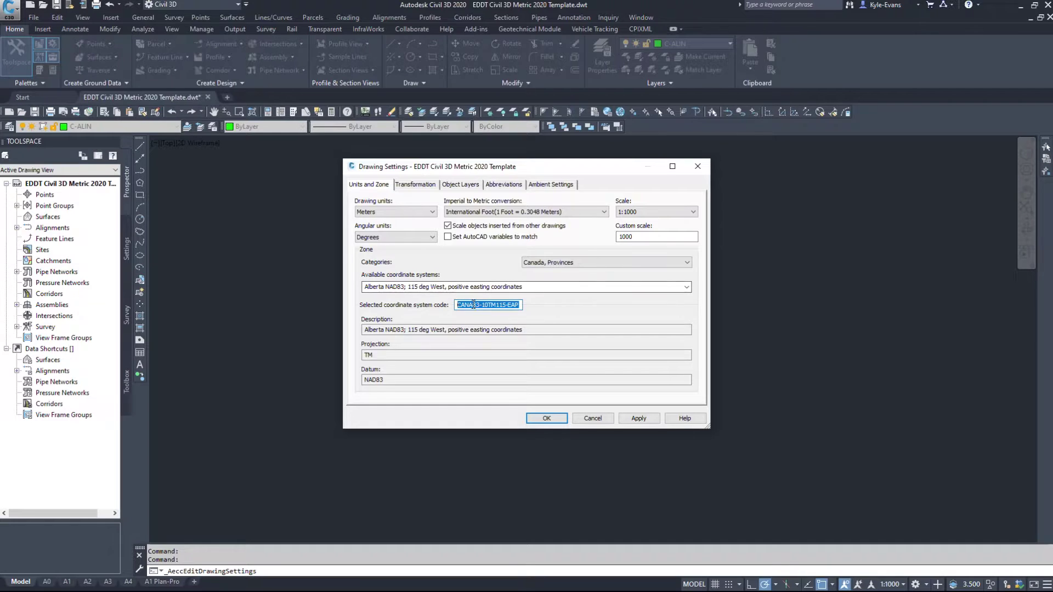
left_click(540, 285)
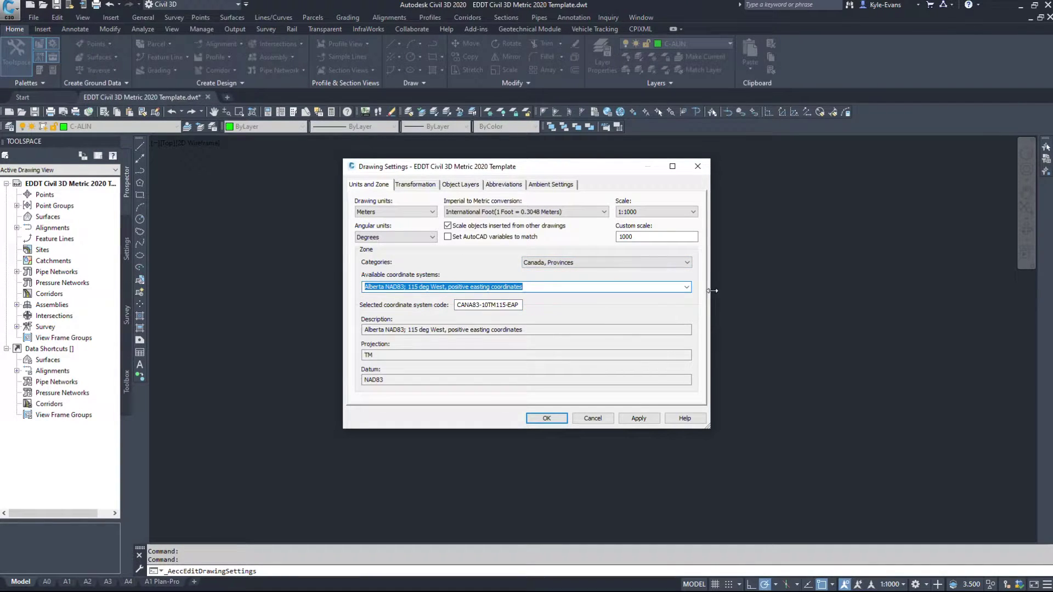
left_click(686, 287)
scroll(531, 399, "down", 5)
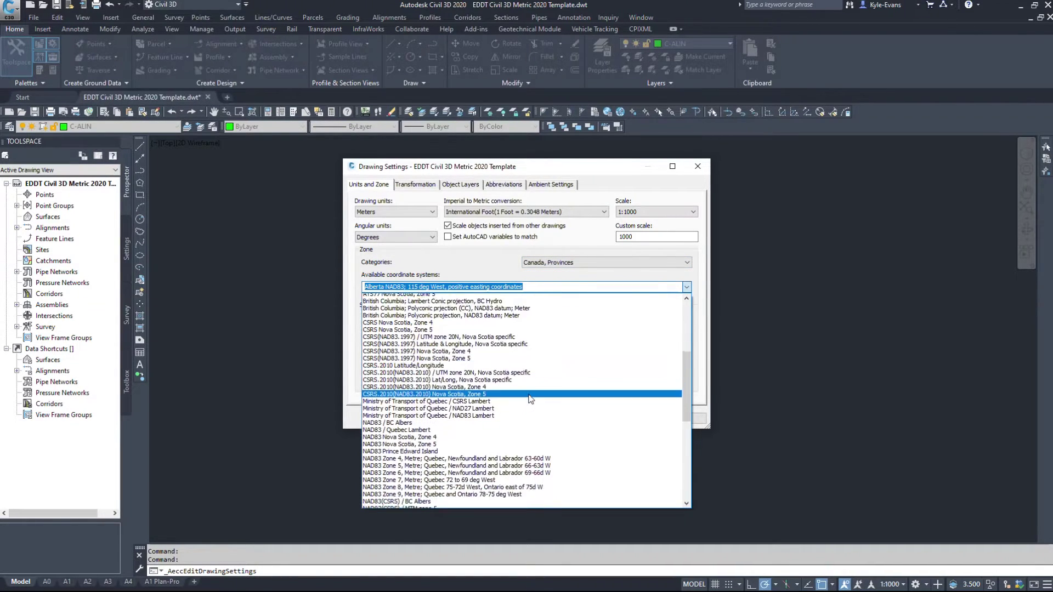
scroll(531, 399, "down", 10)
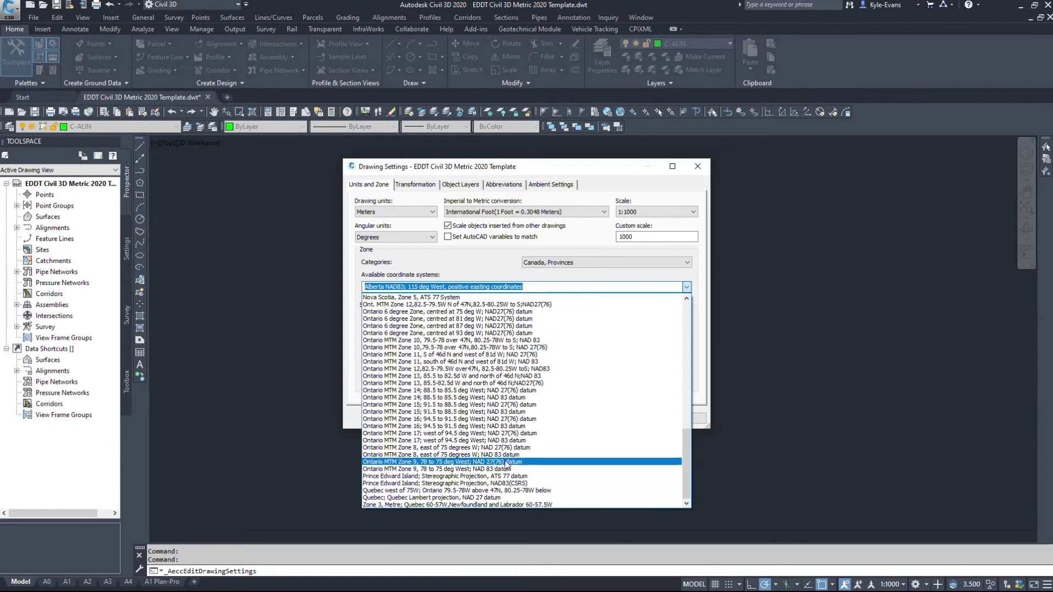
left_click(561, 259)
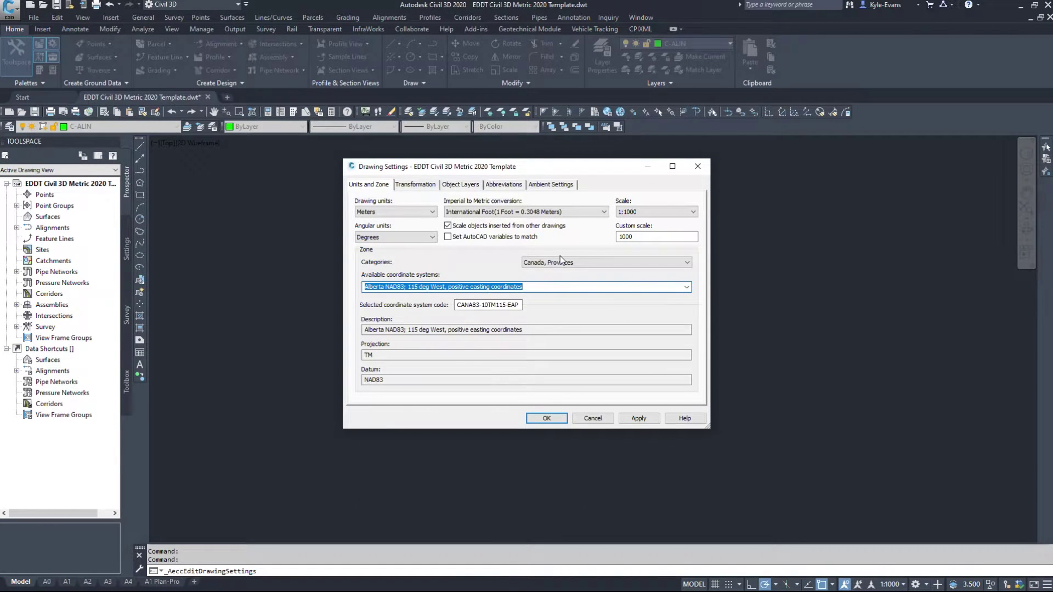
Choose the UTM, NAD83 Datum category and its Zone 10, Meter system
left_click(567, 263)
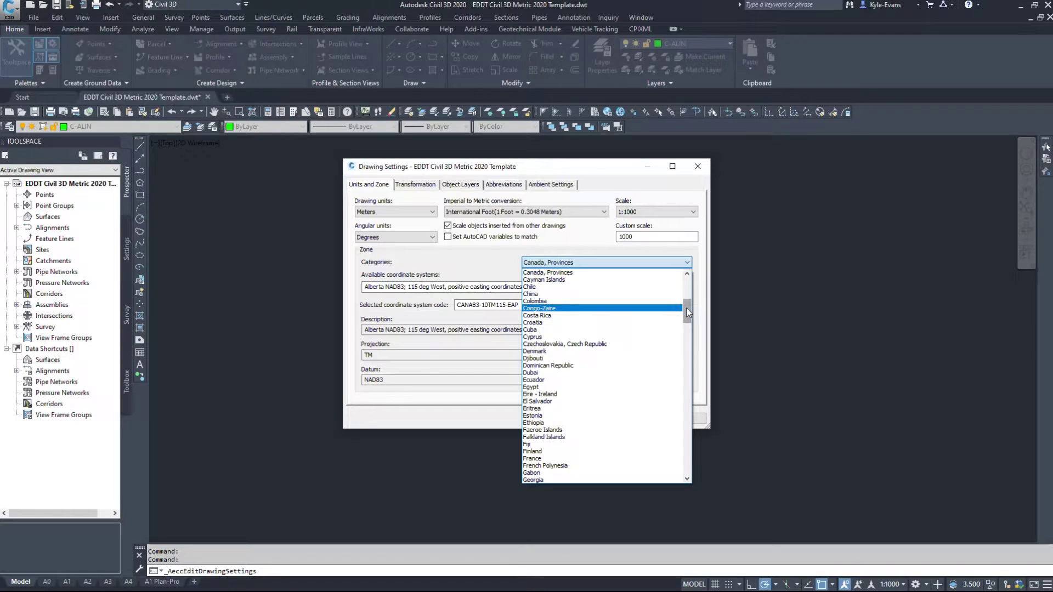
left_click_drag(687, 308, 709, 464)
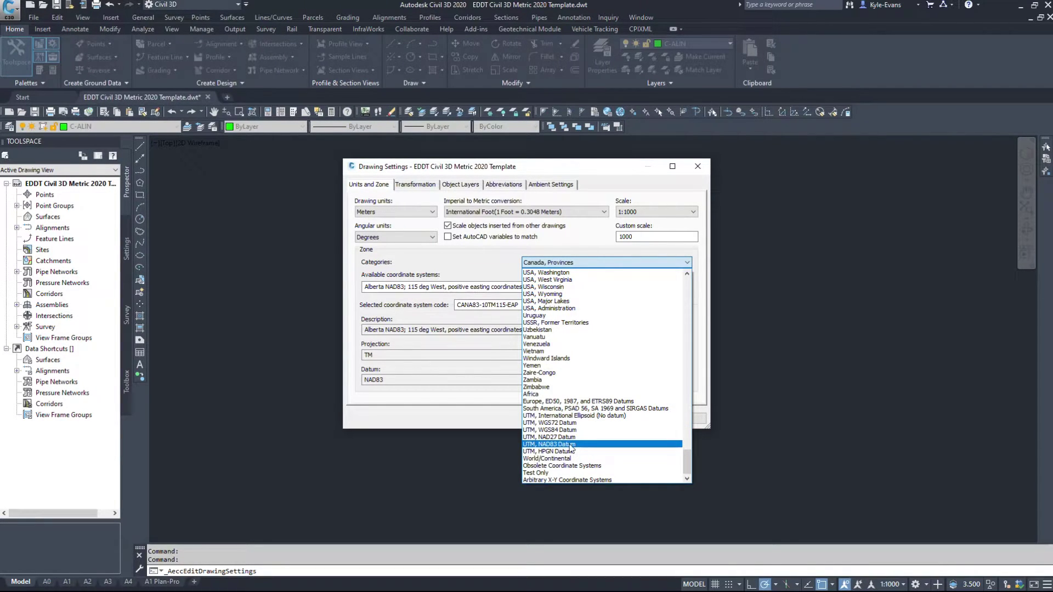
left_click(551, 444)
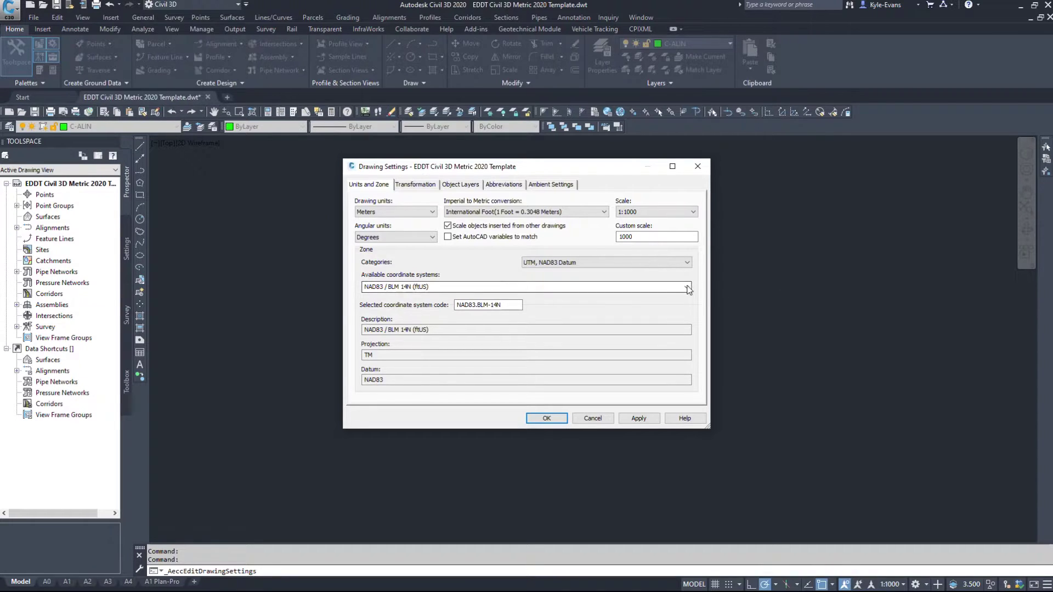
left_click(598, 287)
scroll(596, 349, "down", 15)
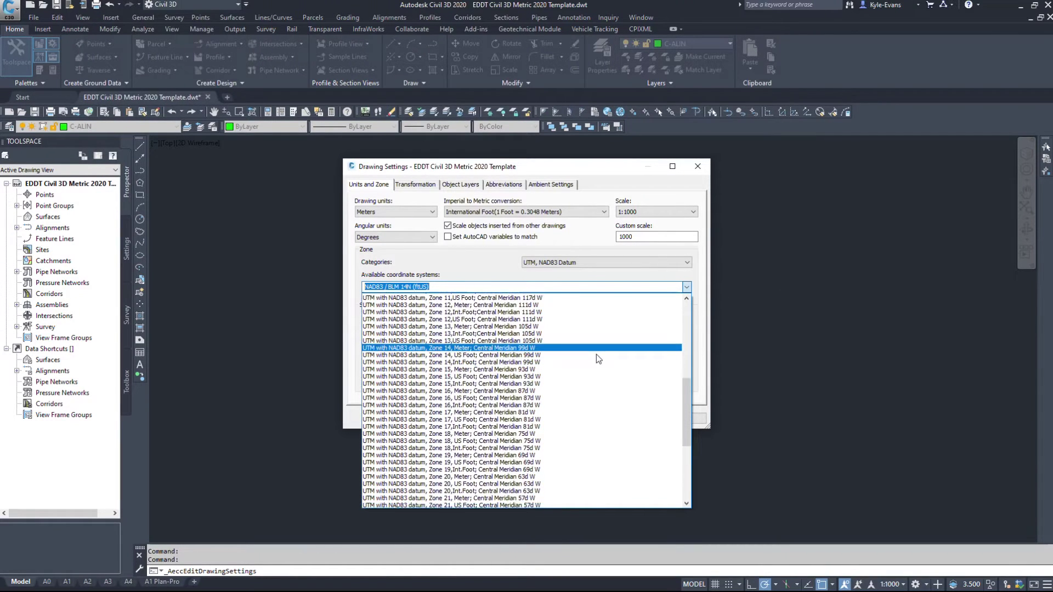
scroll(391, 396, "up", 8)
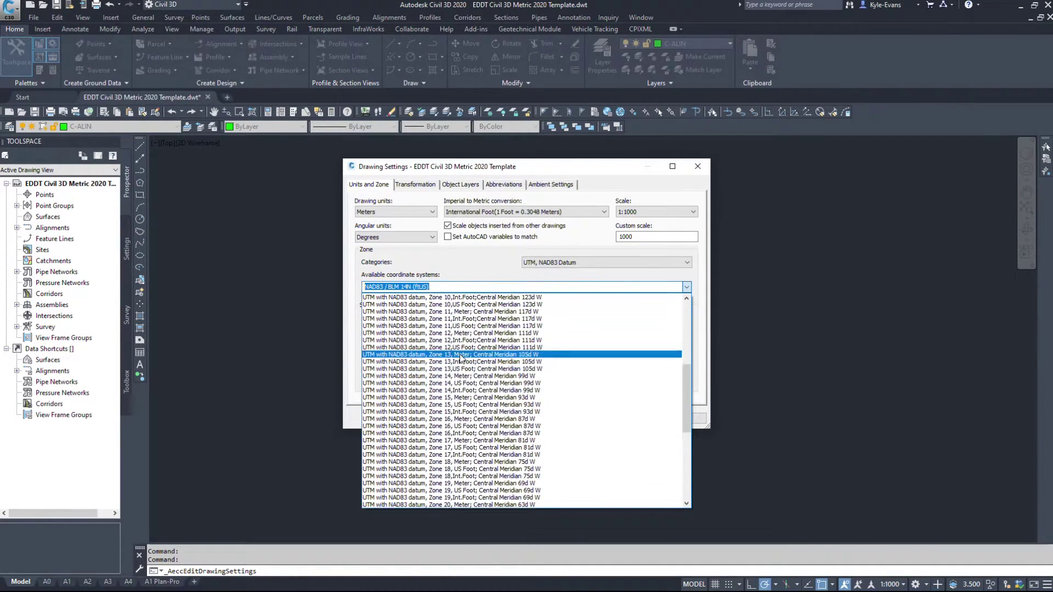
scroll(469, 326, "up", 1)
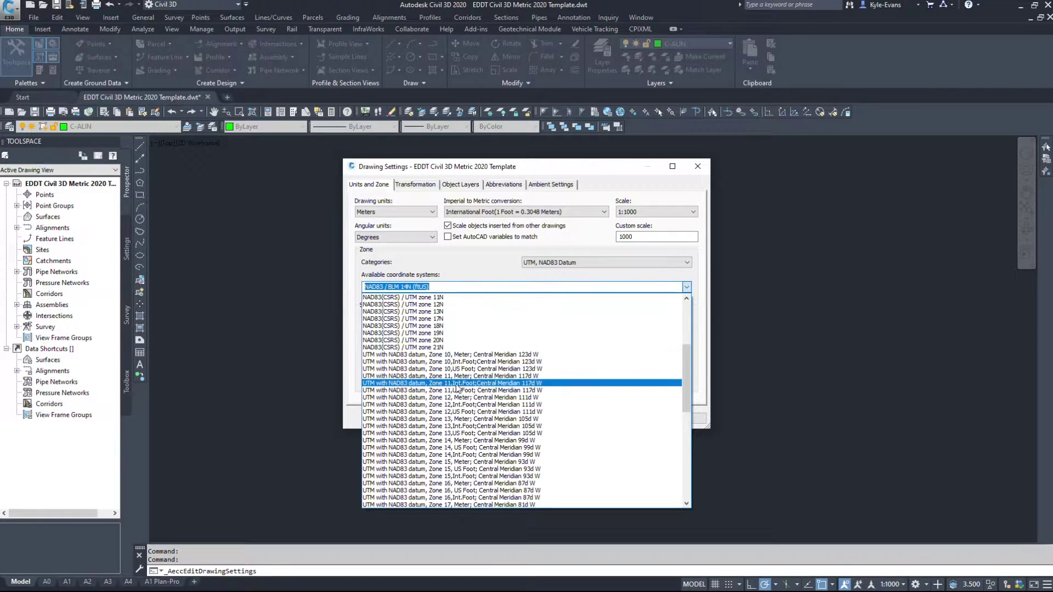
left_click(458, 354)
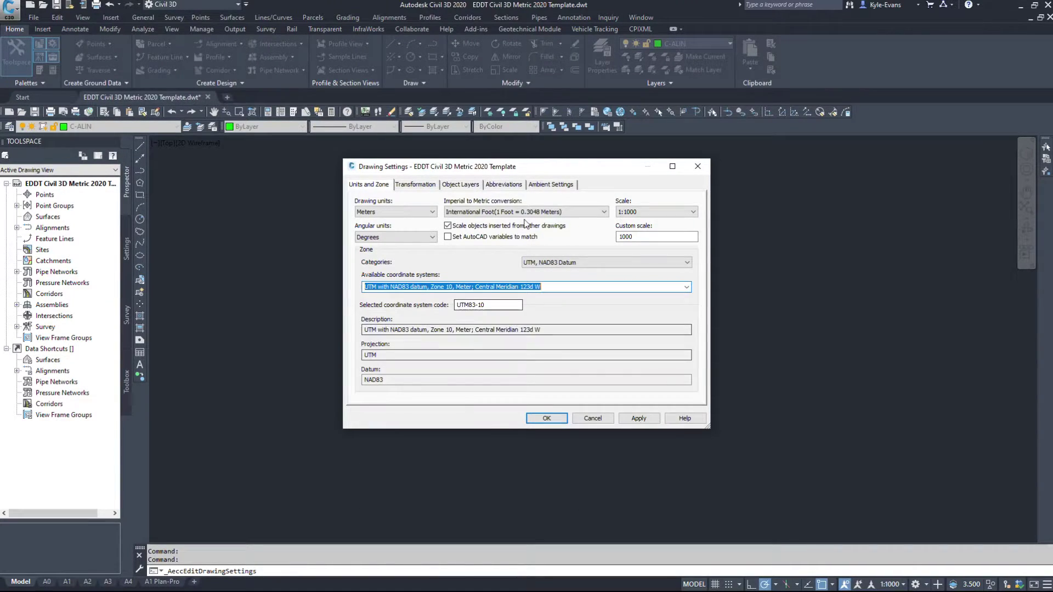
Edit the code toward UTM83-14 and select Zone 14, Int.Foot (UTM83-14IF)
left_click(485, 305)
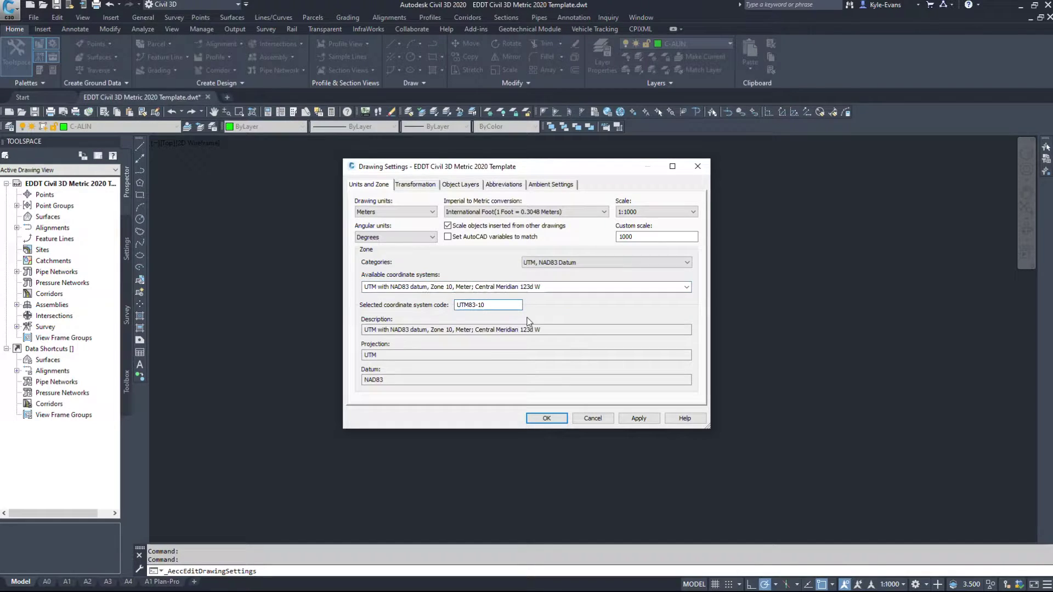
key("BackSpace")
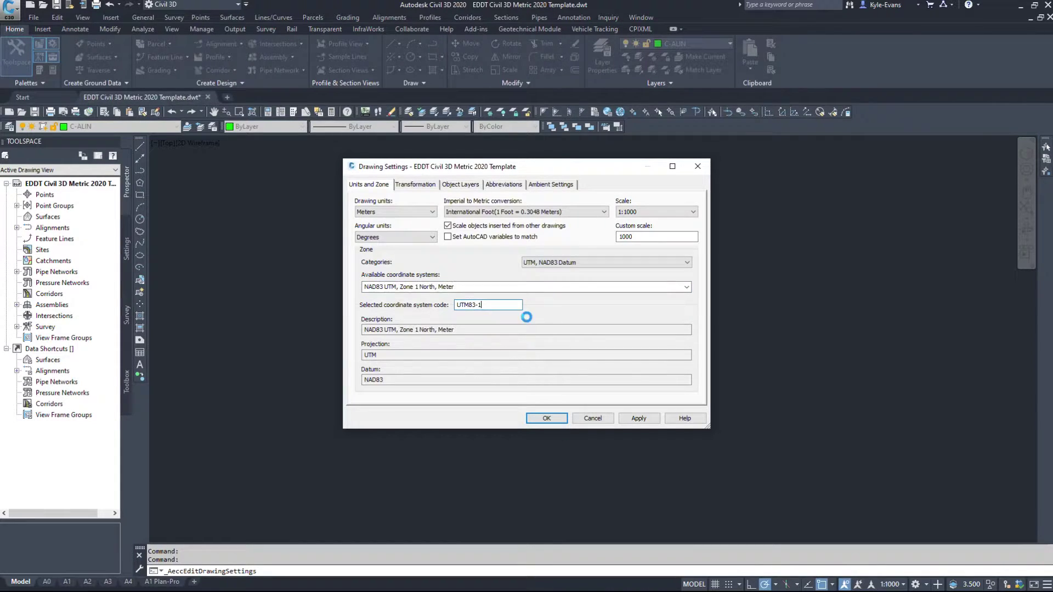
type("4f")
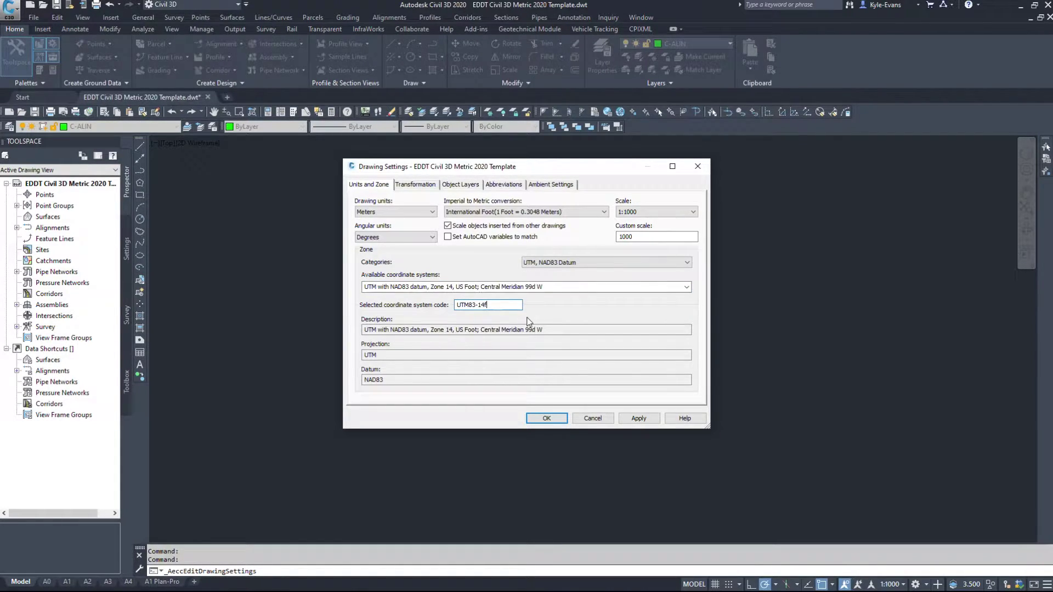
key("BackSpace")
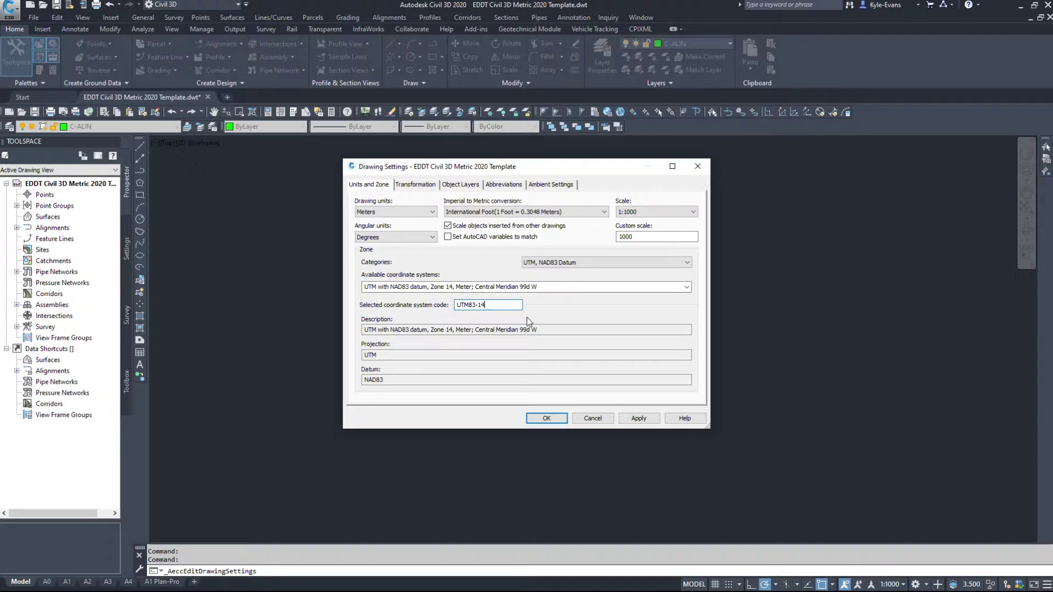
left_click(686, 286)
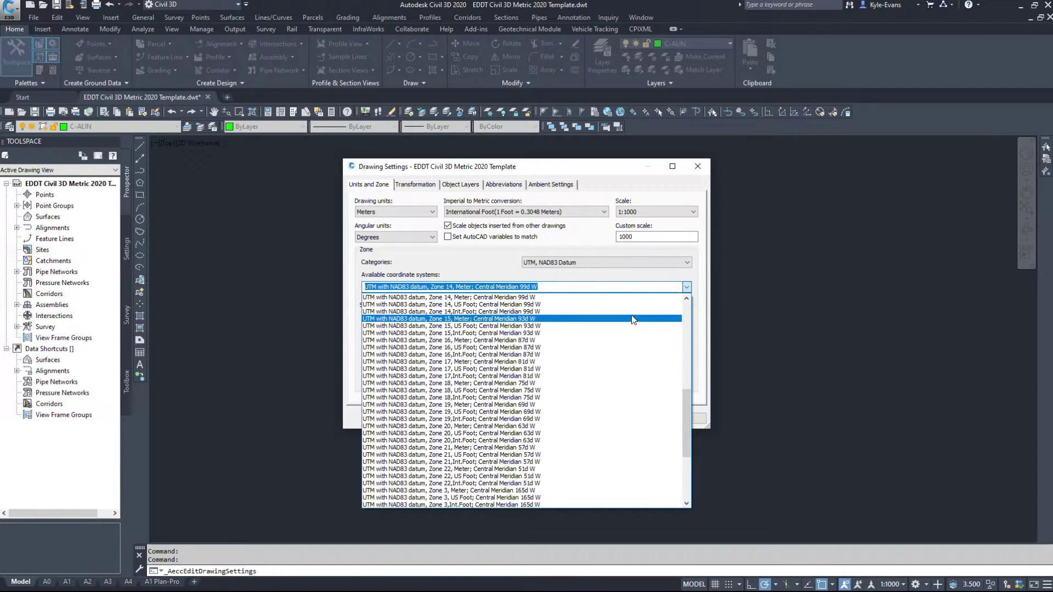
left_click(647, 311)
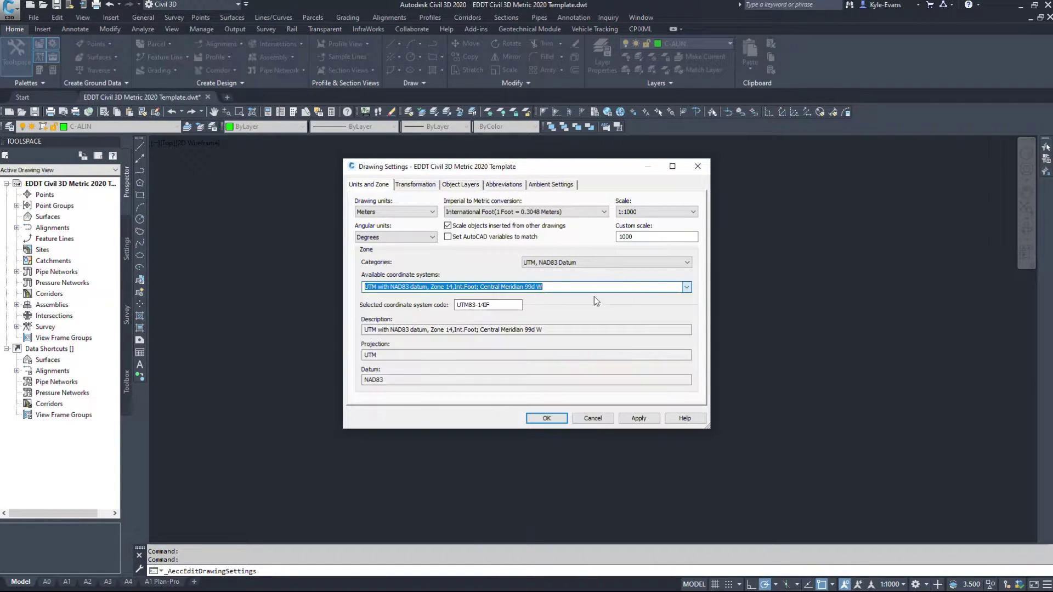
left_click(499, 305)
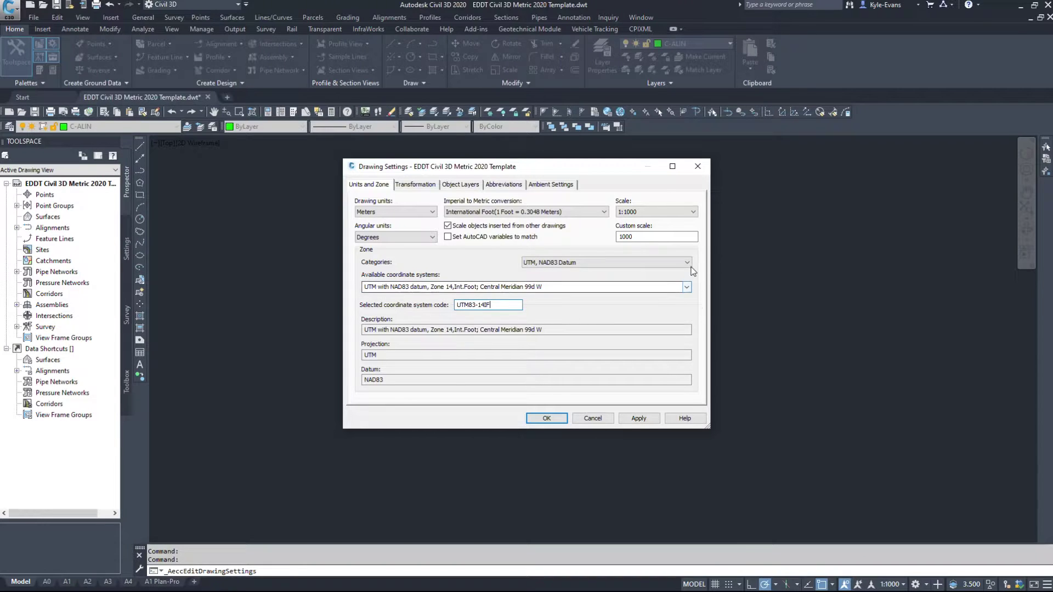
left_click(636, 262)
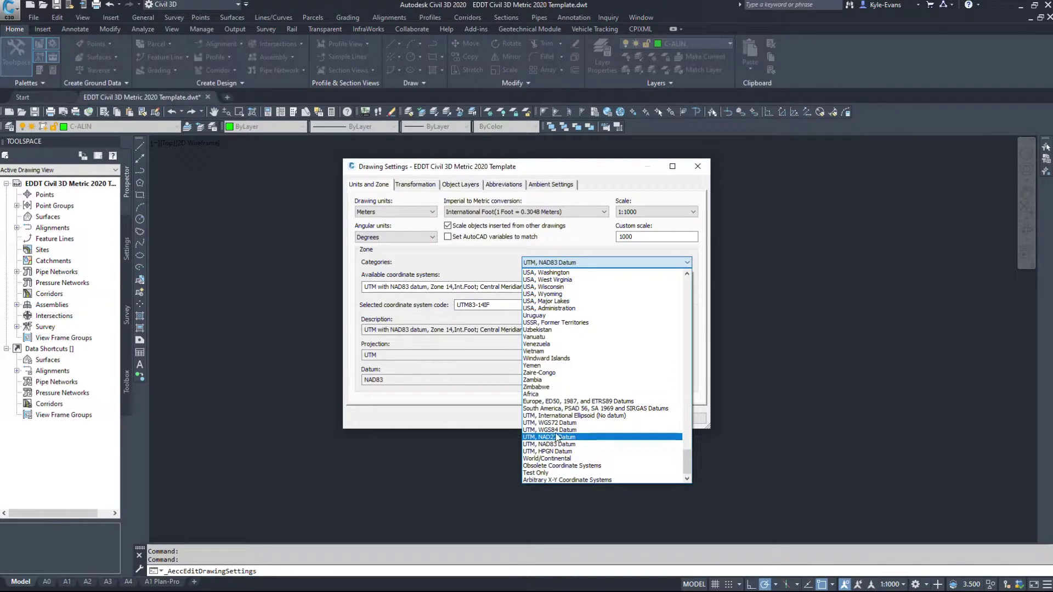
Switch to UTM, WGS84 Datum and browse its systems, leaving Zone 1 North, Meter (UTM84-1N)
left_click(630, 430)
left_click(686, 287)
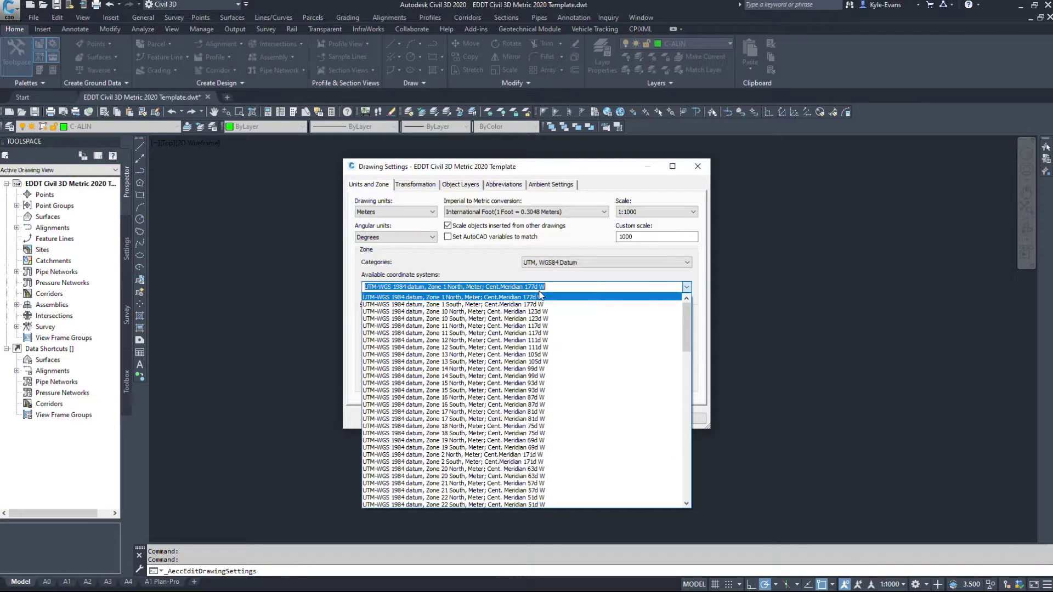
scroll(488, 428, "down", 10)
scroll(487, 427, "down", 11)
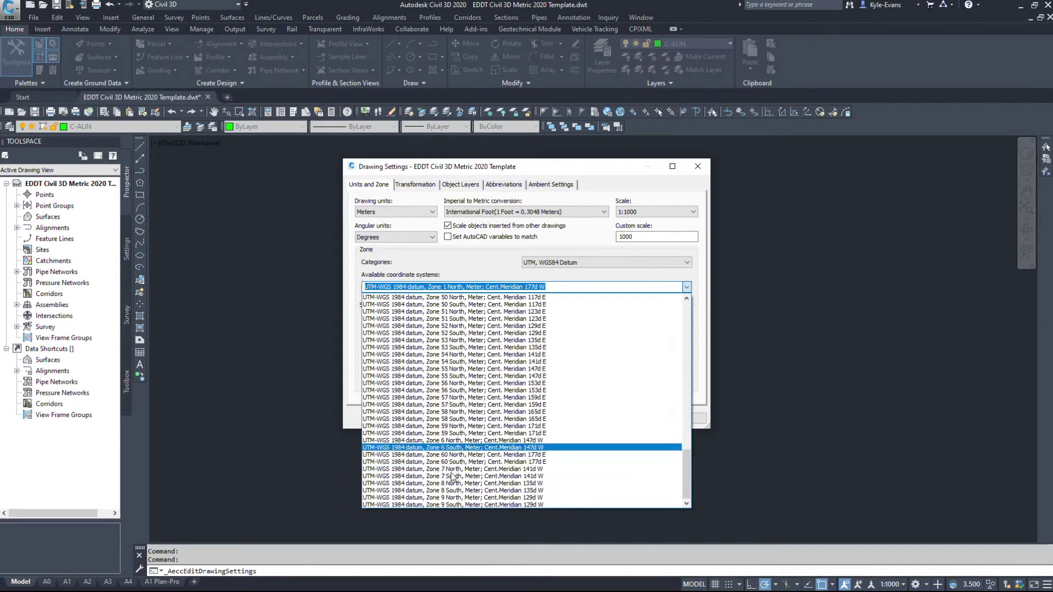
scroll(438, 405, "up", 8)
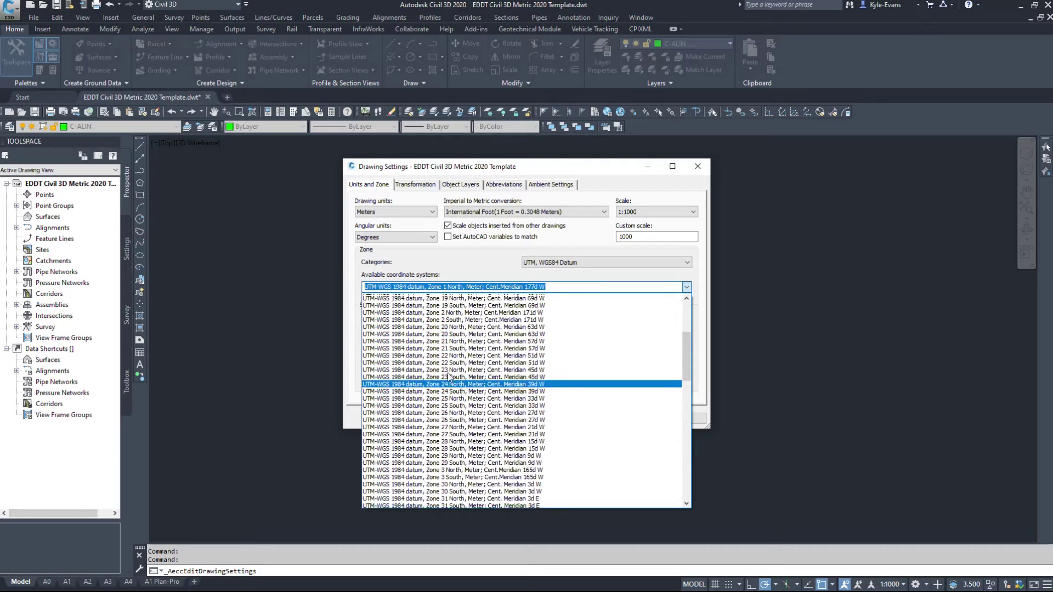
left_click(614, 285)
left_click(613, 264)
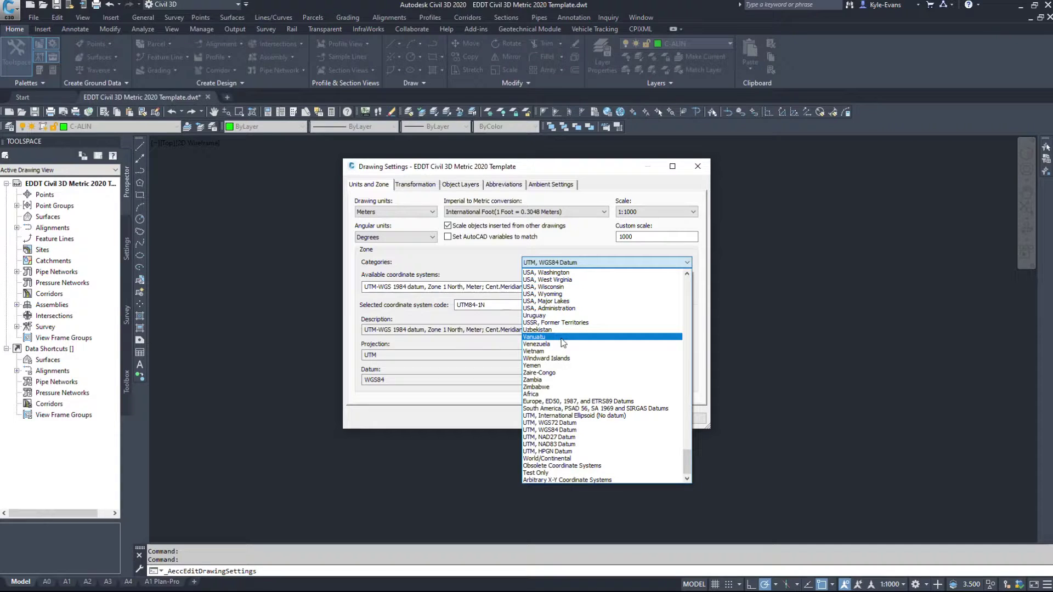
Replace the coordinate system code UTM84-1N by typing utm83-12
scroll(573, 335, "up", 14)
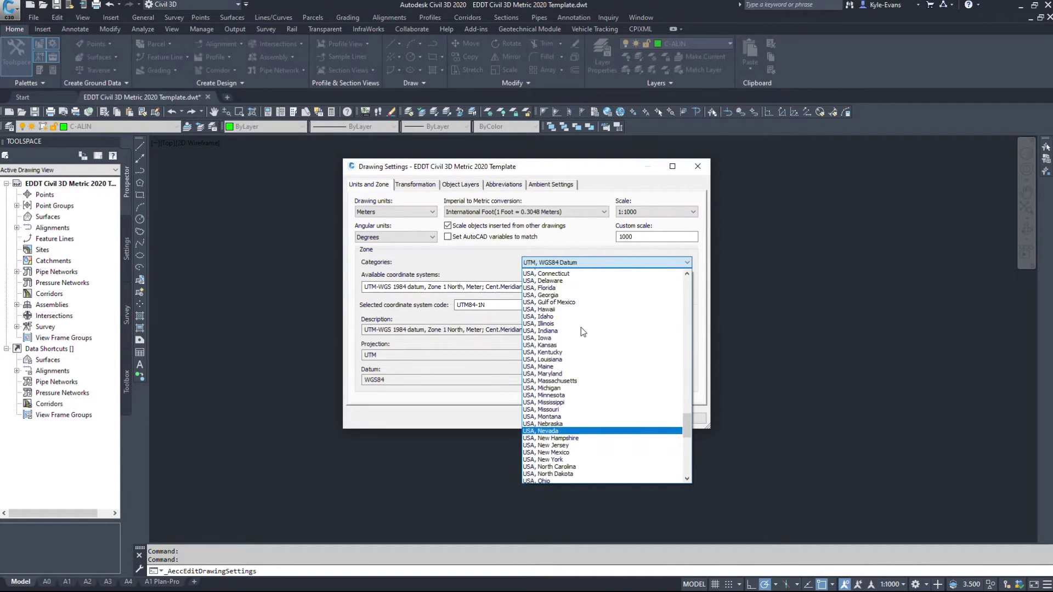
scroll(582, 331, "up", 14)
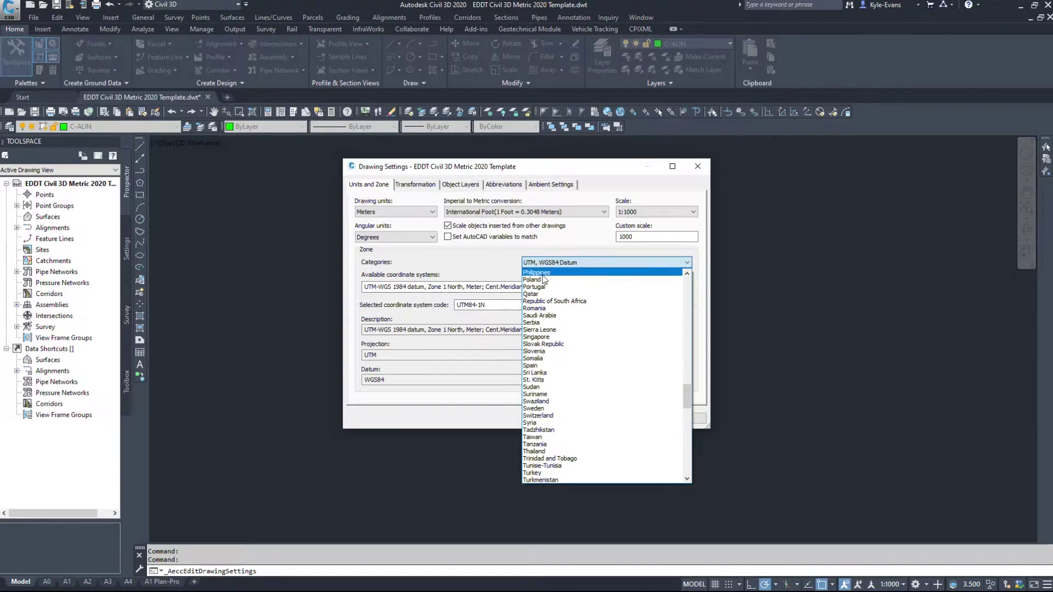
scroll(340, 302, "up", 3)
scroll(453, 266, "up", 3)
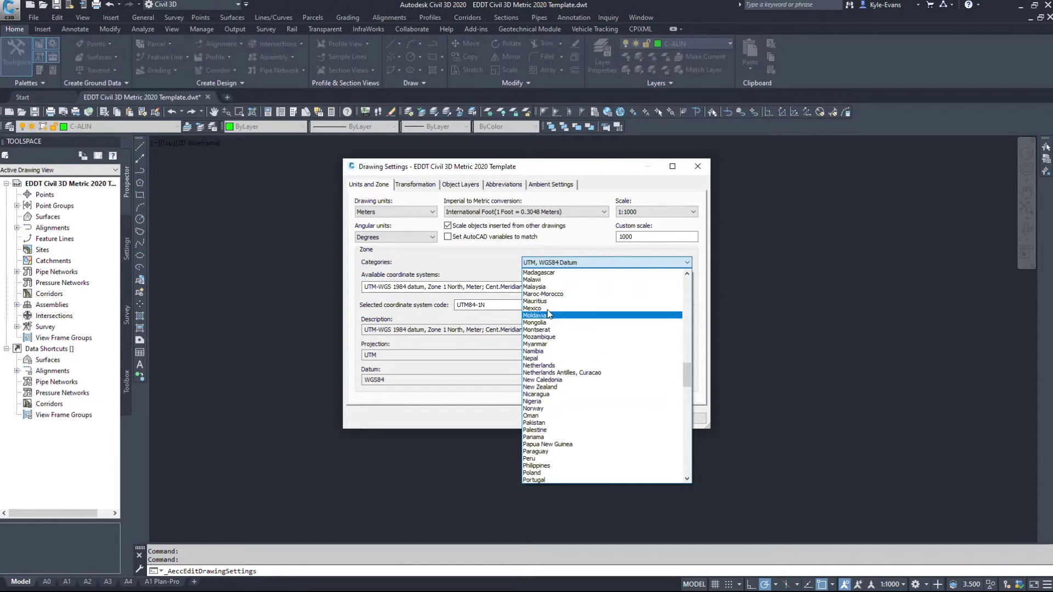
left_click(515, 317)
left_click(464, 305)
double_click(463, 305)
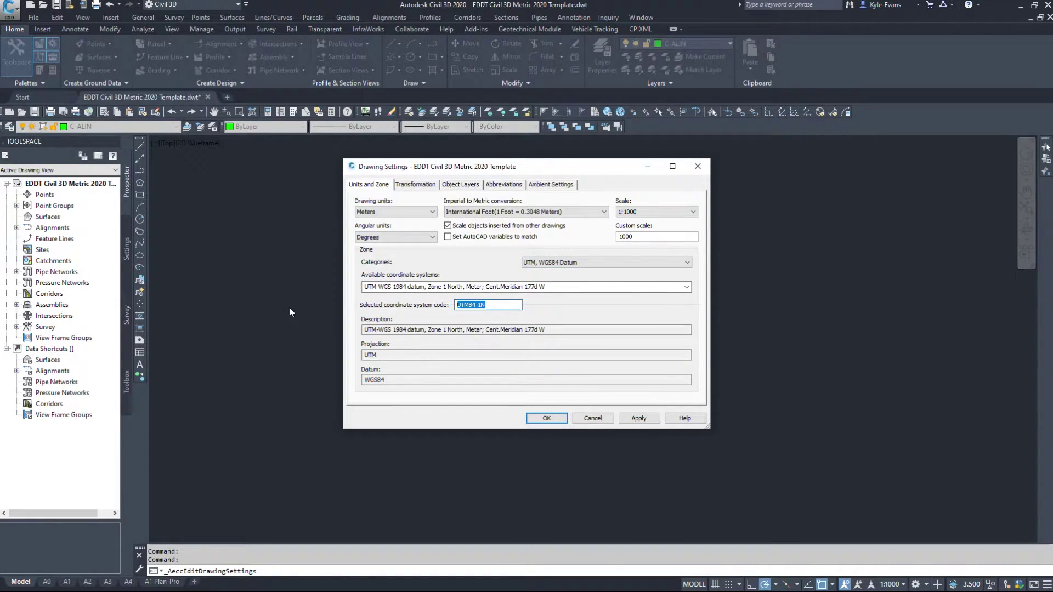
type("utm8")
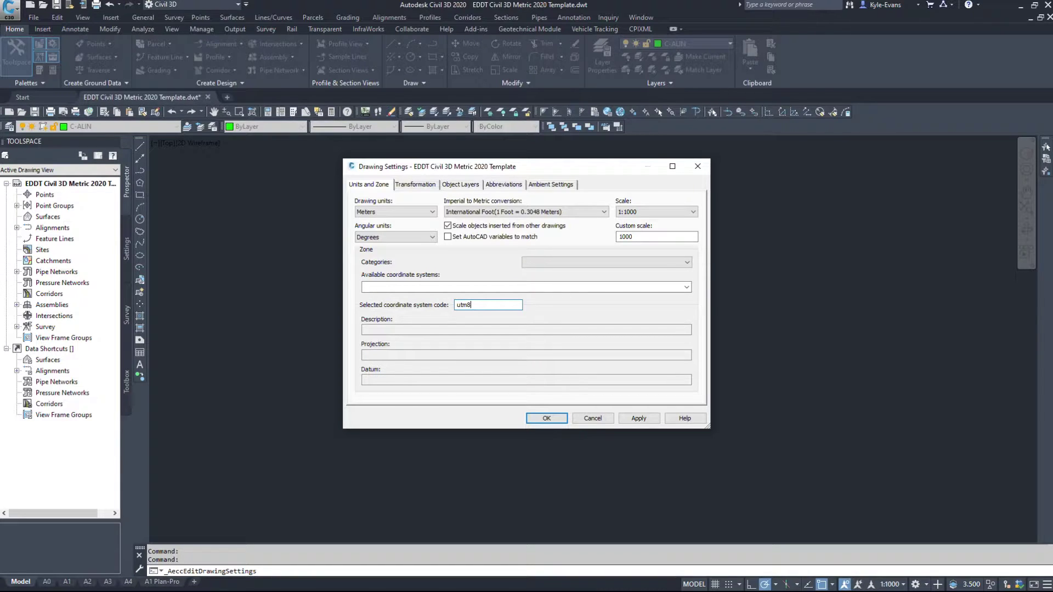
type("3-12")
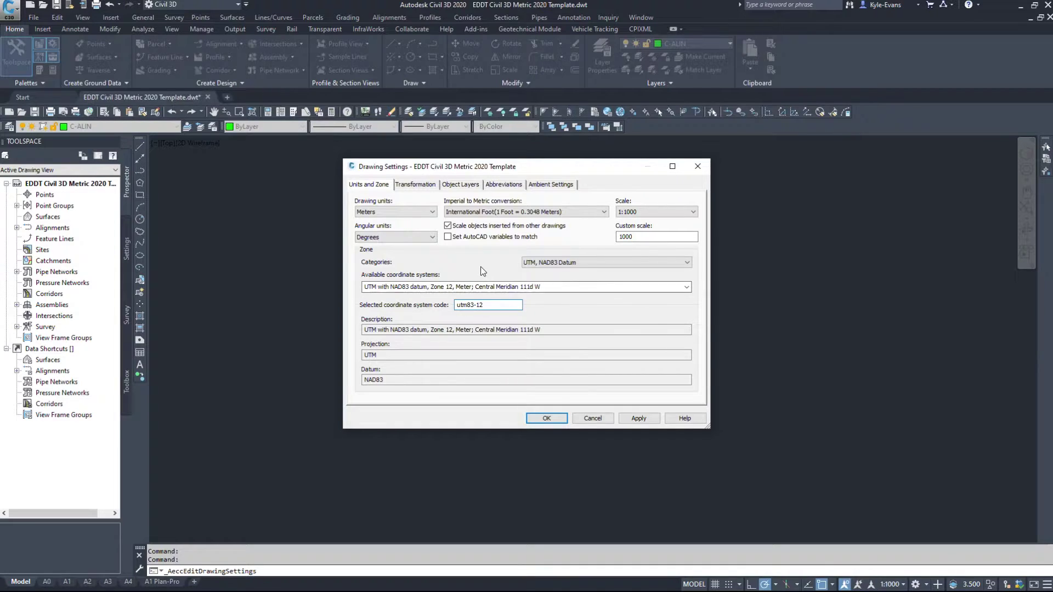
View the Transformation tab, then the Object Layers tab
left_click(416, 185)
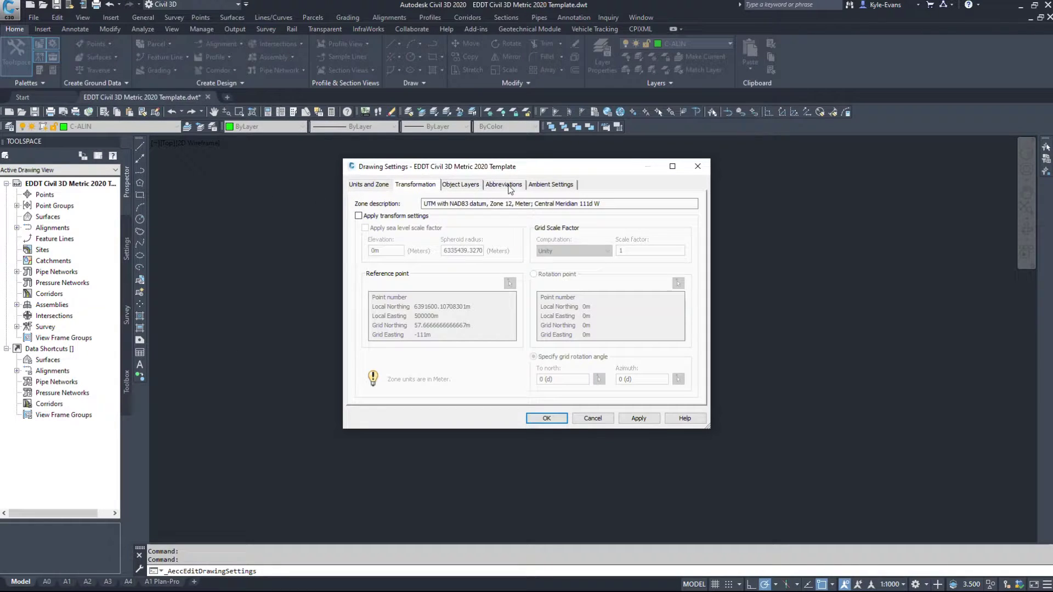
left_click(471, 190)
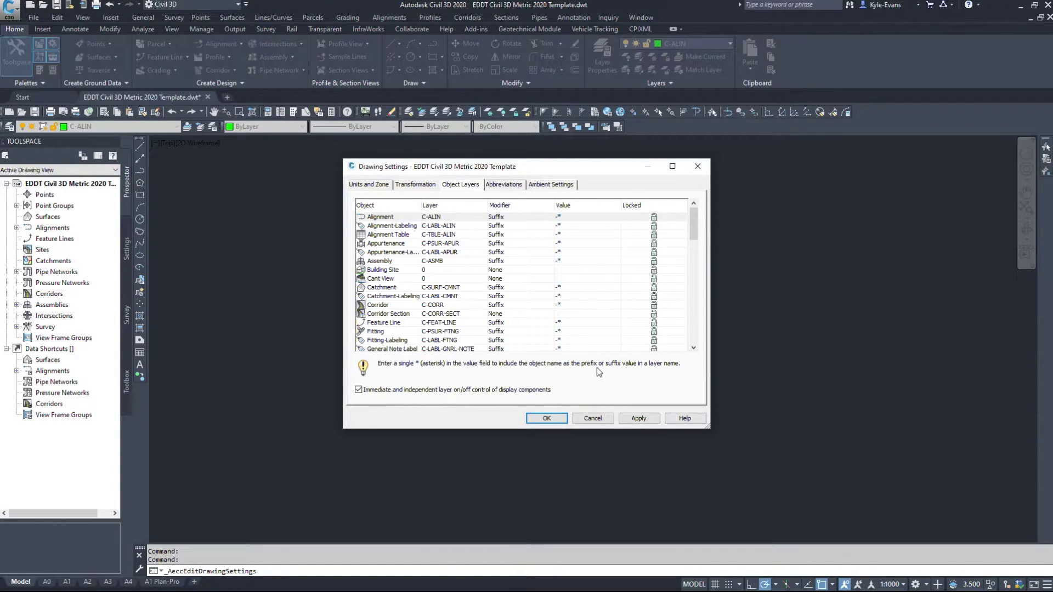
Inspect the Alignment layer's Suffix value -* without changing it
left_click(401, 218)
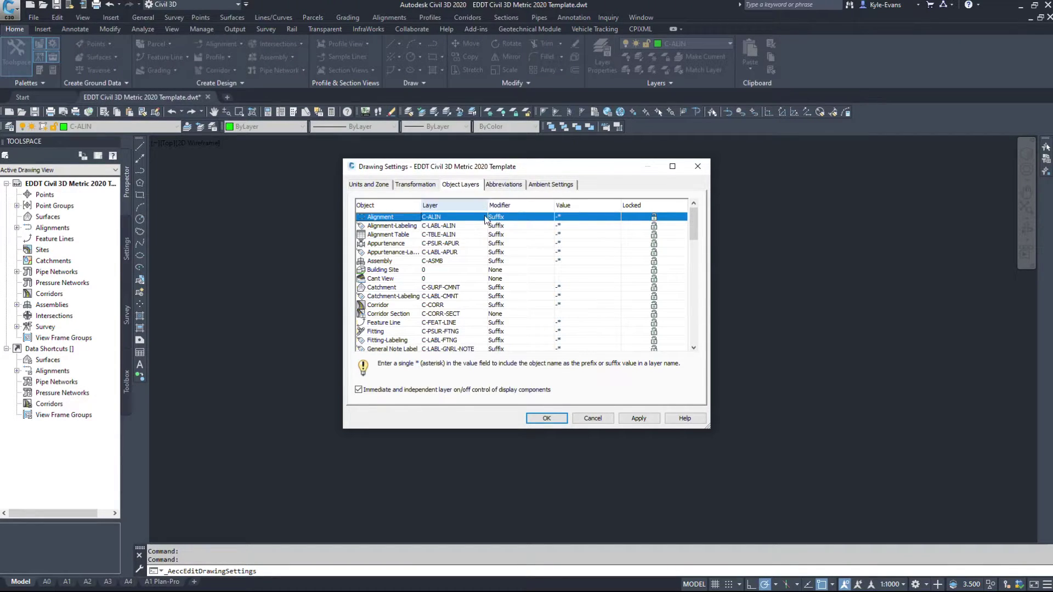
left_click(561, 219)
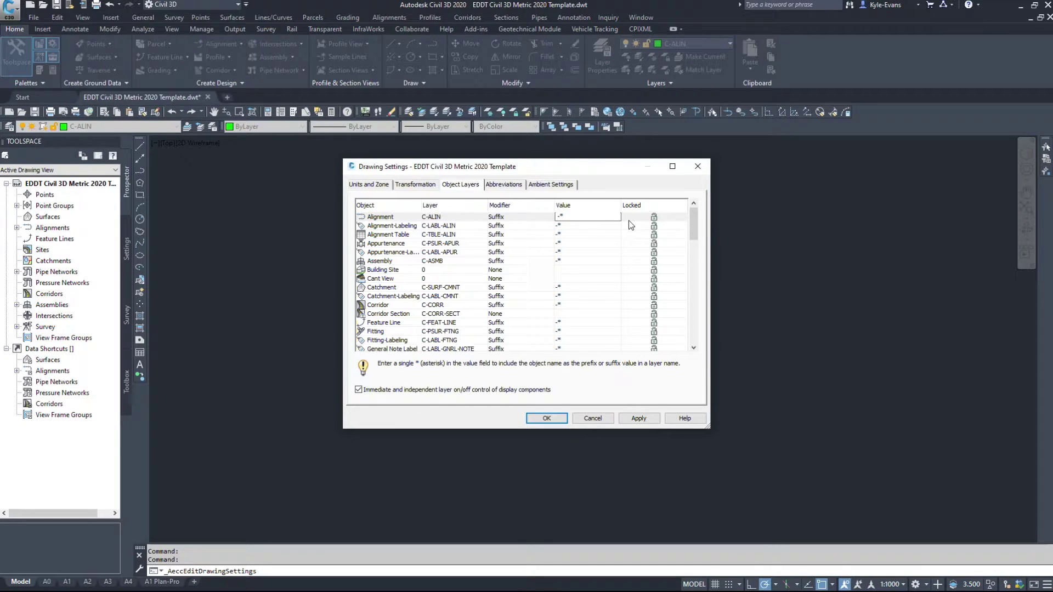
left_click_drag(562, 213, 565, 215)
left_click(620, 217)
key("Return")
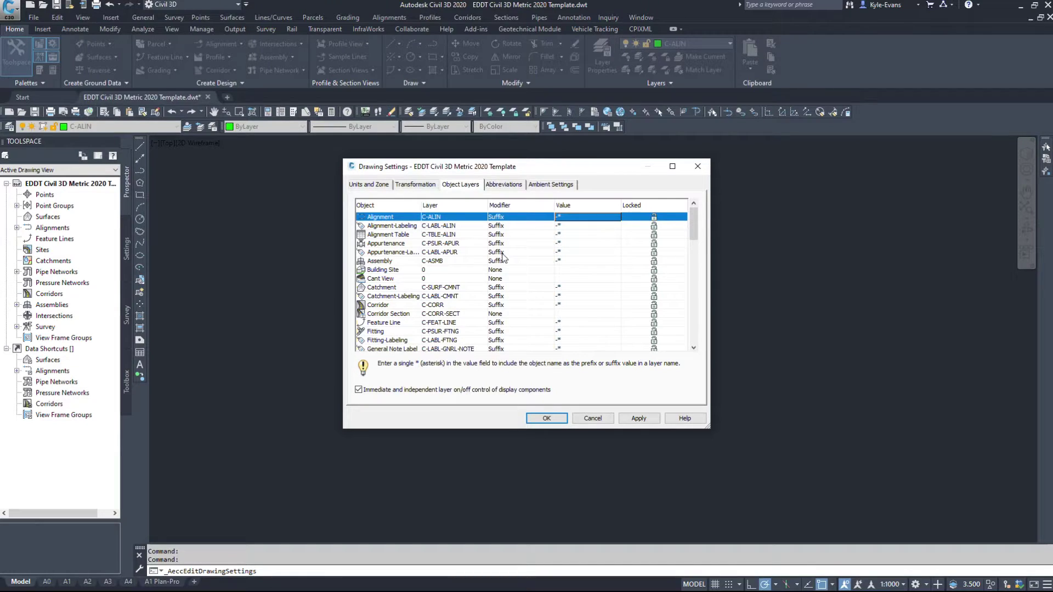
left_click_drag(693, 226, 679, 322)
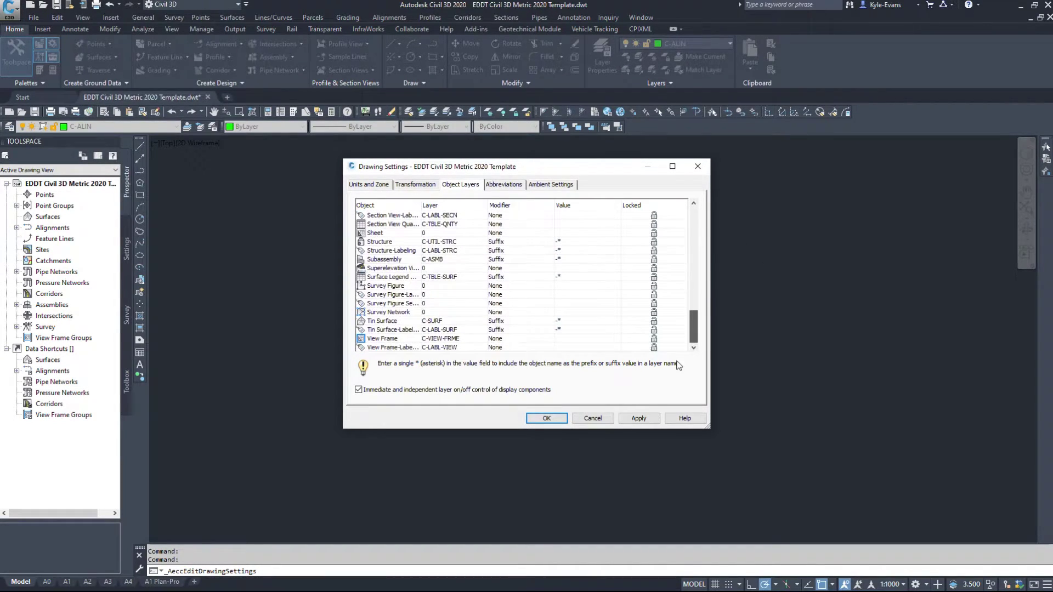
left_click_drag(694, 327, 694, 222)
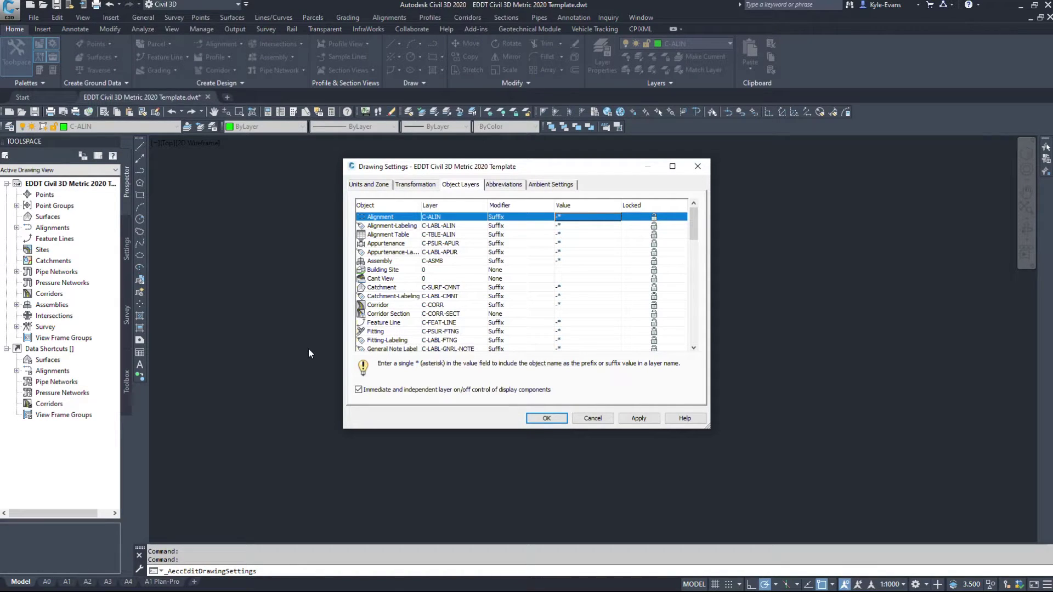
Review Alignment Table, General Note Label and Section layer naming, ending on Alignment's C-ALIN layer
left_click(387, 235)
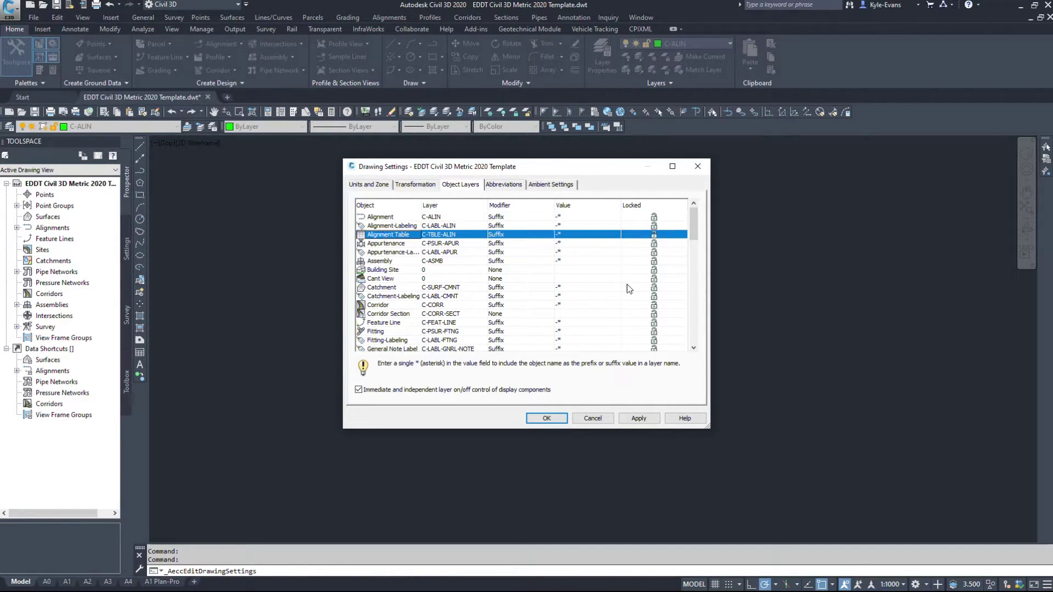
left_click(400, 219)
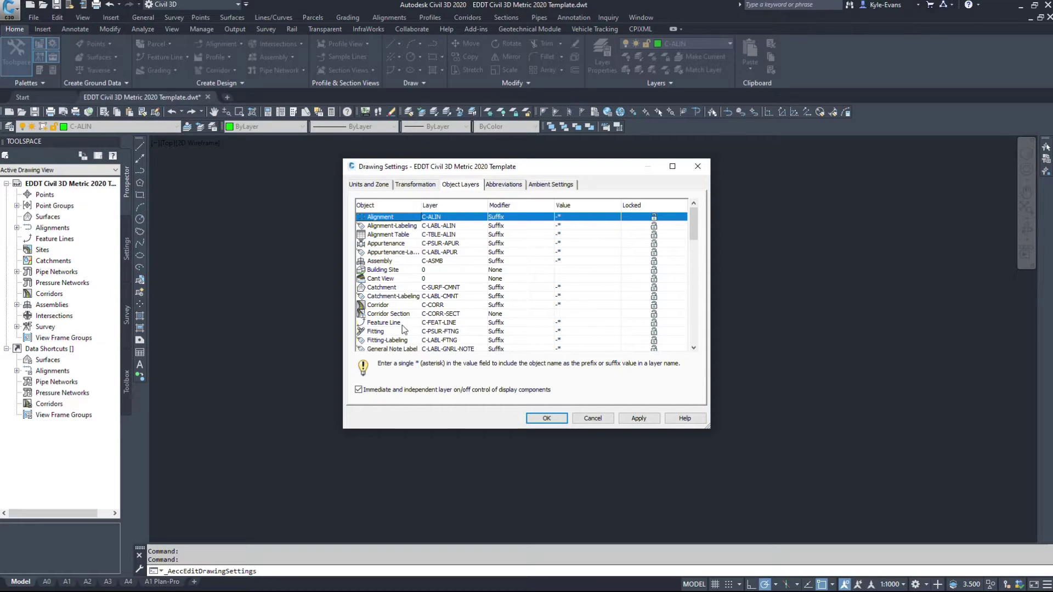
left_click(390, 347)
scroll(439, 323, "down", 10)
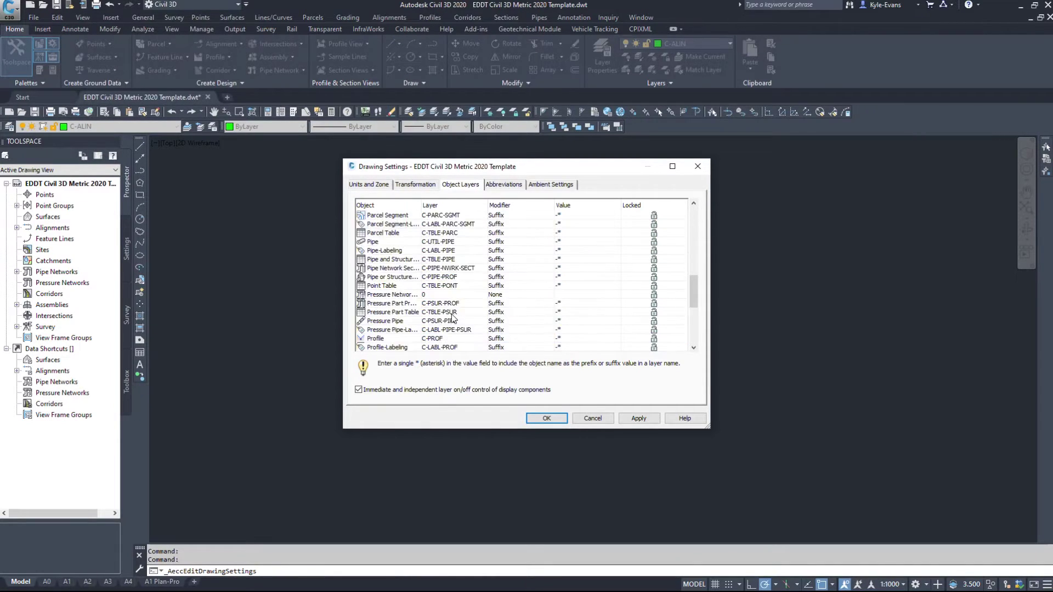
scroll(453, 318, "up", 1)
scroll(449, 324, "down", 5)
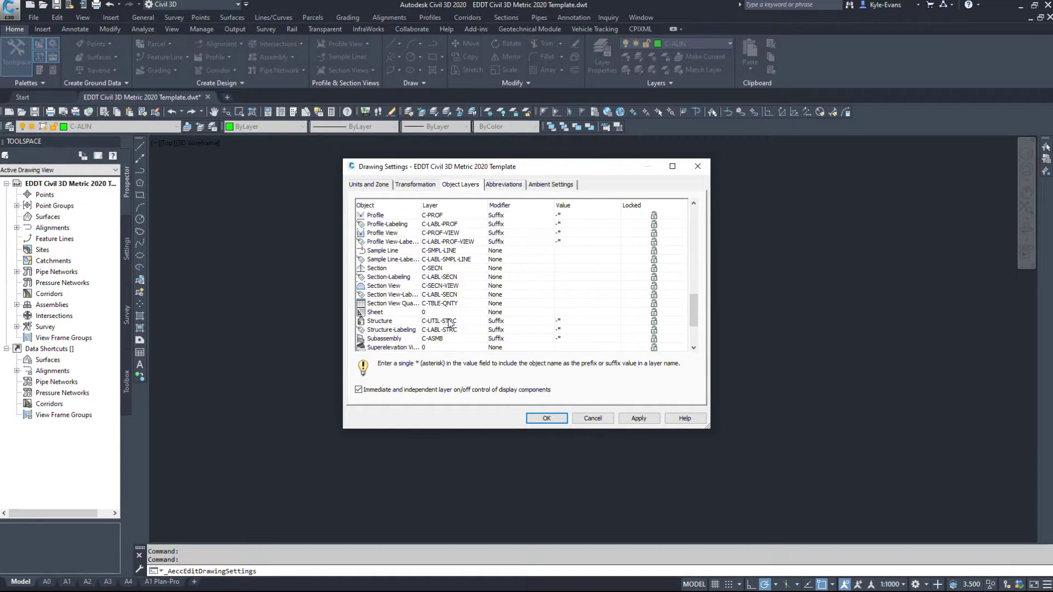
scroll(459, 312, "down", 3)
scroll(438, 301, "up", 4)
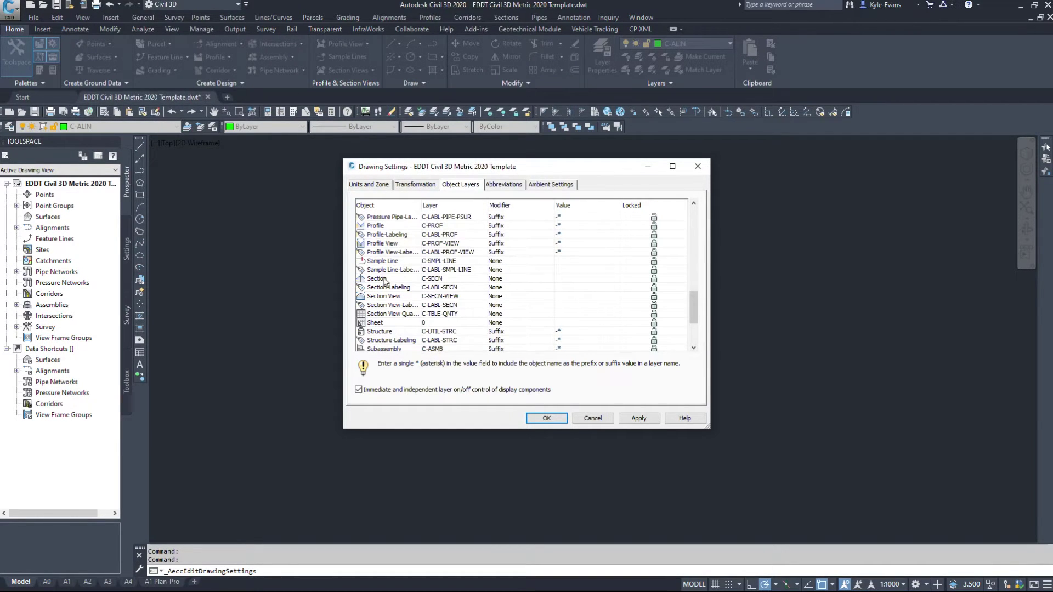
left_click(576, 279)
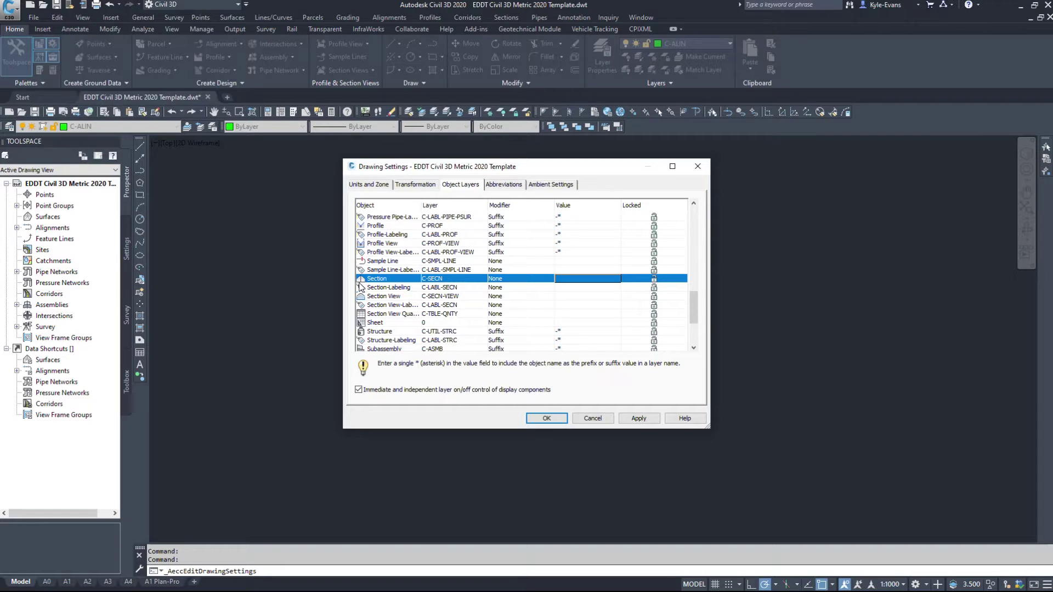
scroll(466, 263, "up", 10)
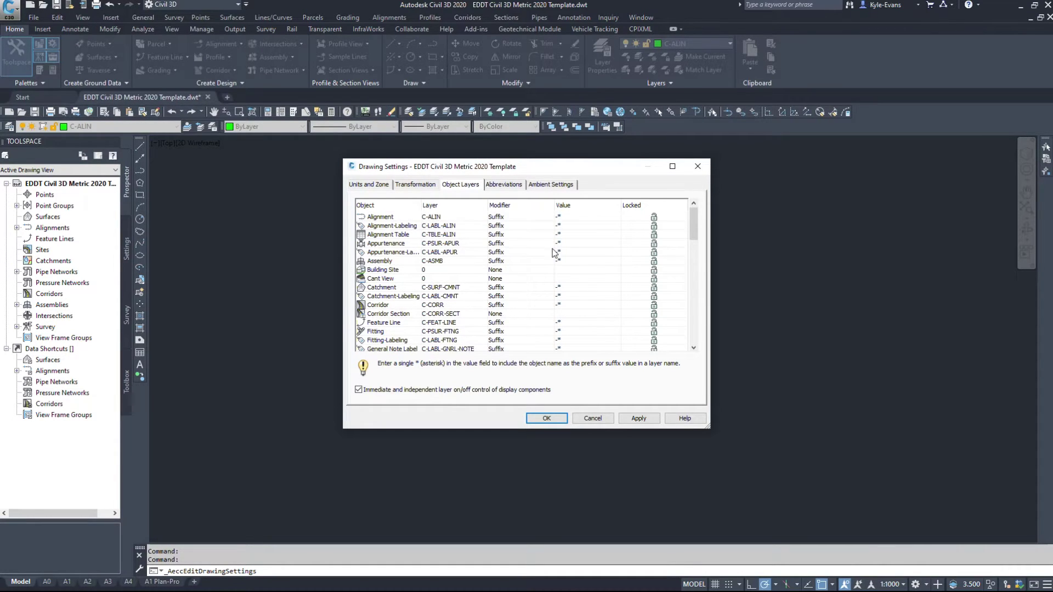
left_click(433, 217)
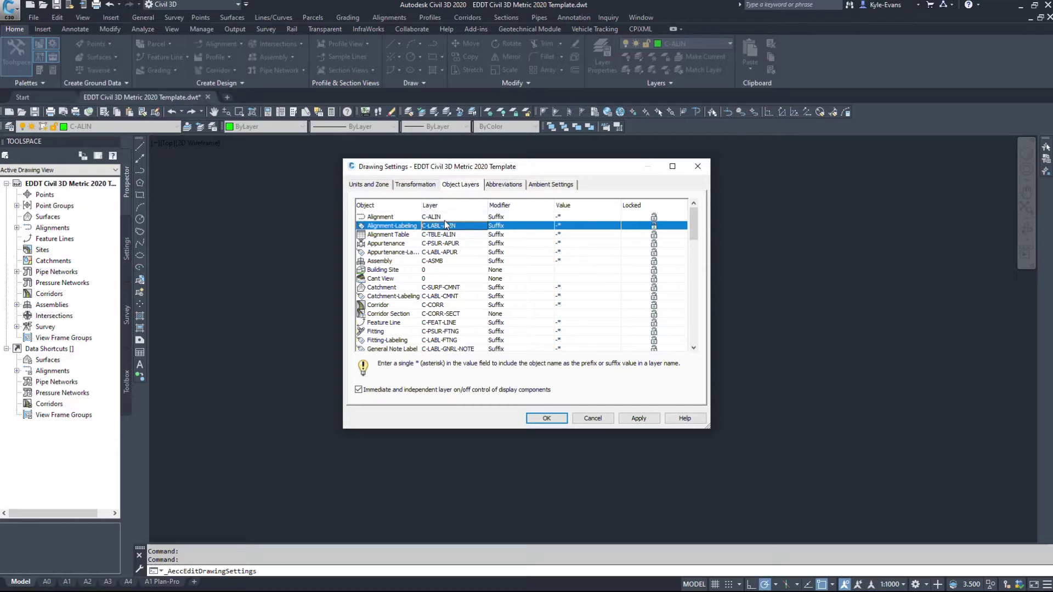
Change the Spiral-Tangent Intersect abbreviation from ST to SPIRAL - TANGENT
left_click(501, 186)
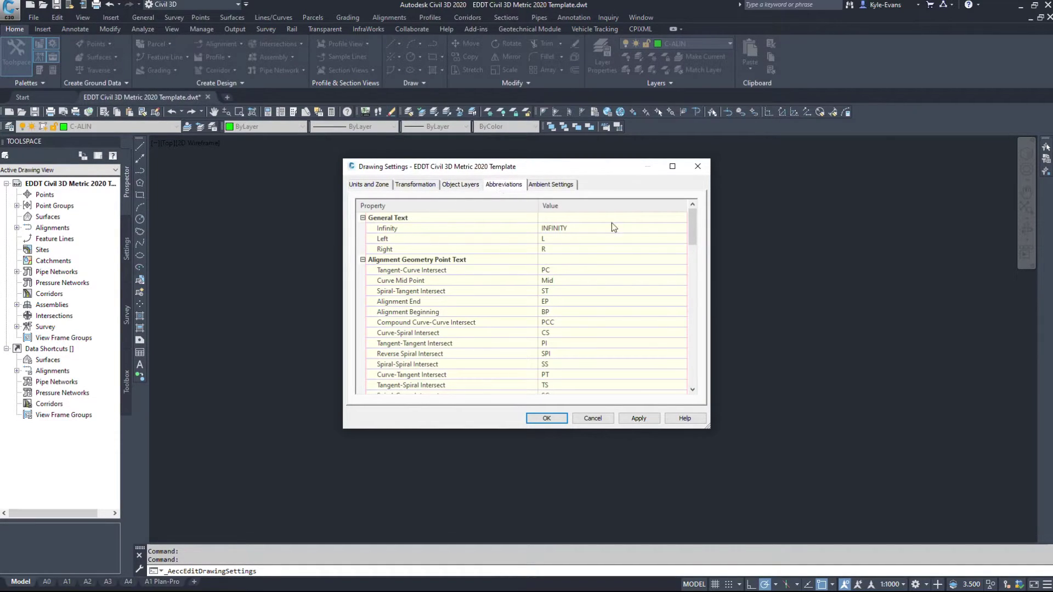
scroll(695, 230, "down", 1)
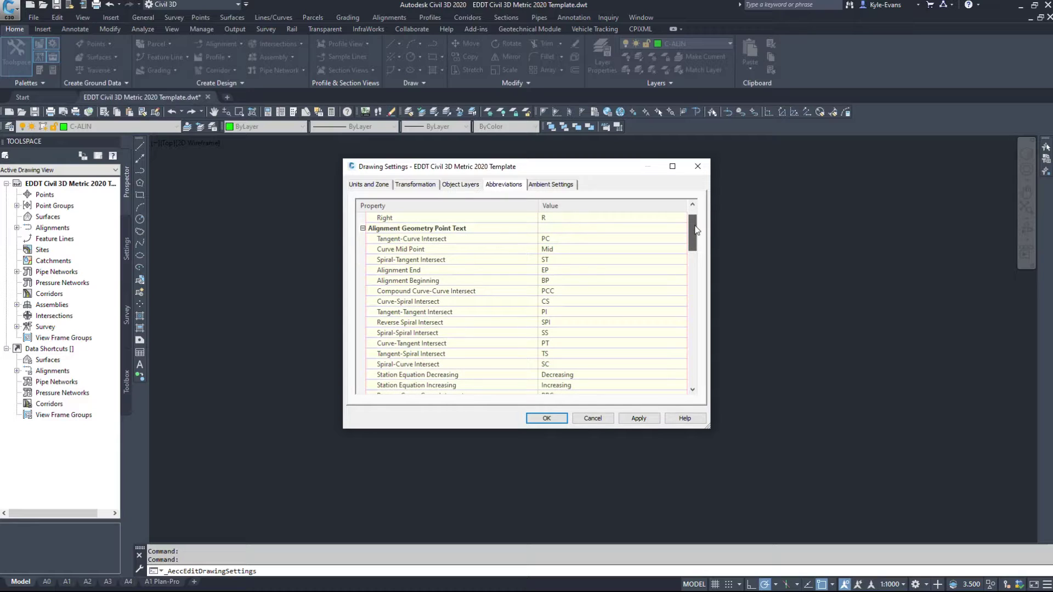
left_click(388, 229)
left_click(425, 239)
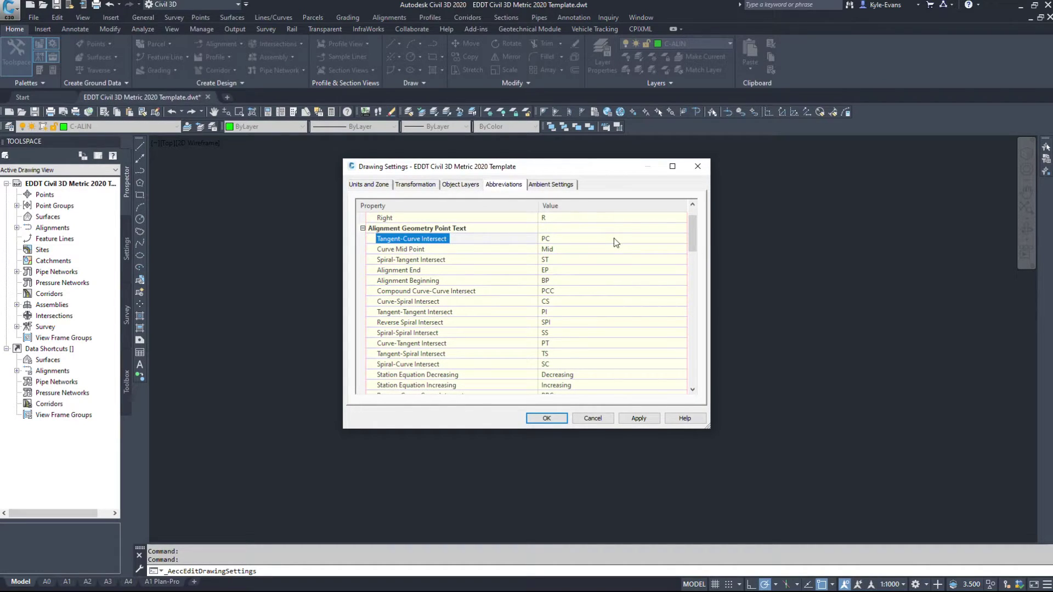
left_click(614, 237)
left_click(406, 261)
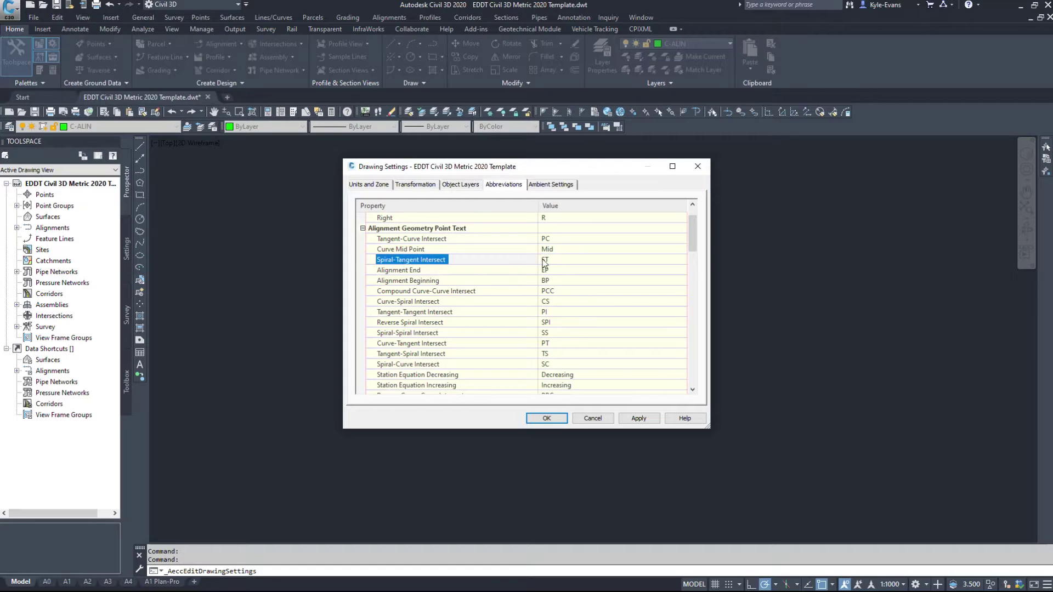
left_click(544, 261)
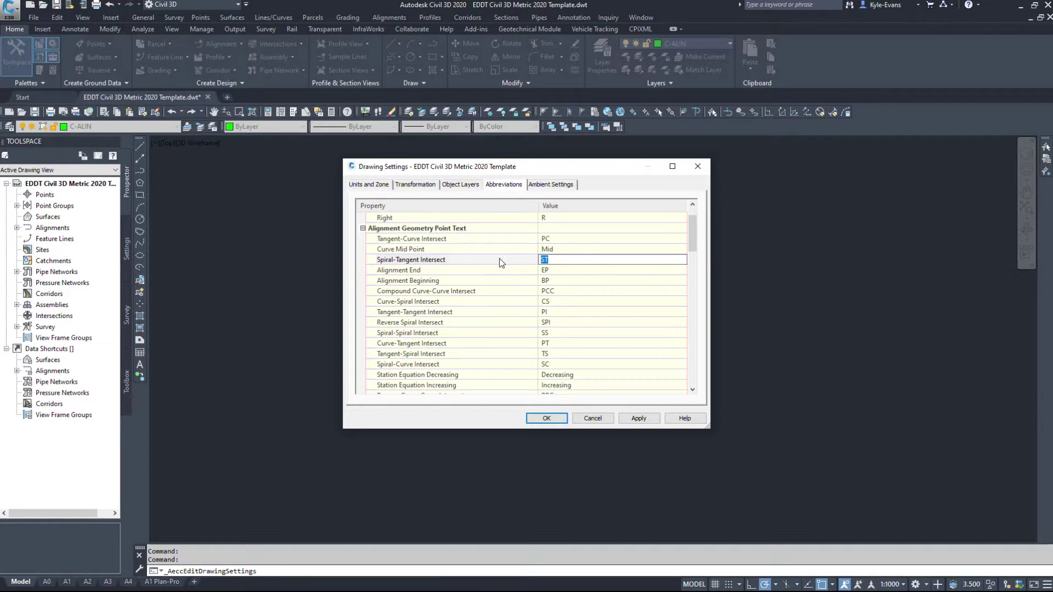
type("S")
left_click(411, 280)
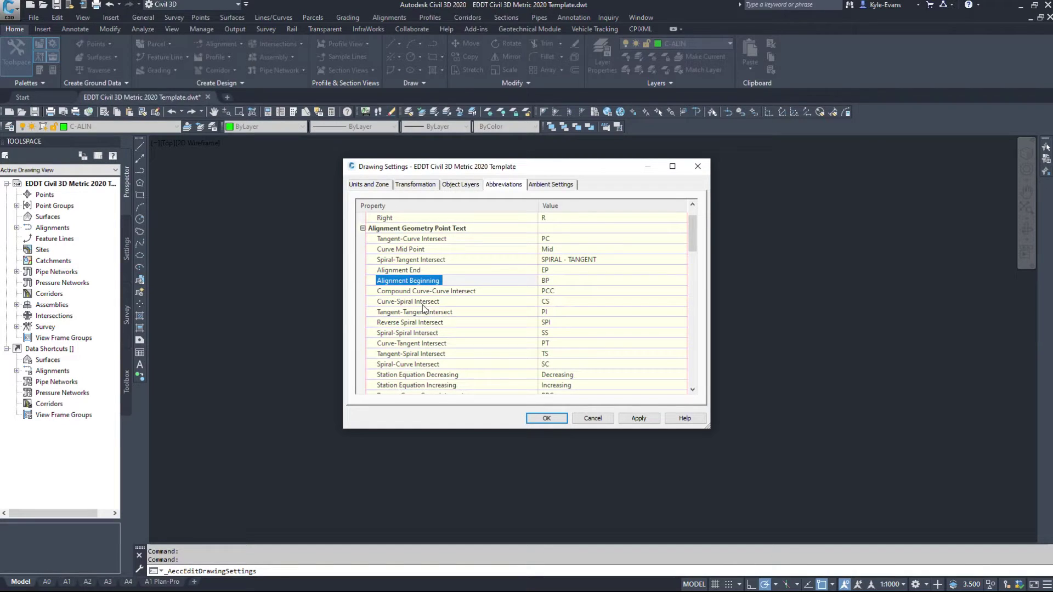
Review the Reverse Spiral, Spiral-Spiral and Tangent-Spiral abbreviations and the remaining list
left_click(411, 324)
left_click(407, 332)
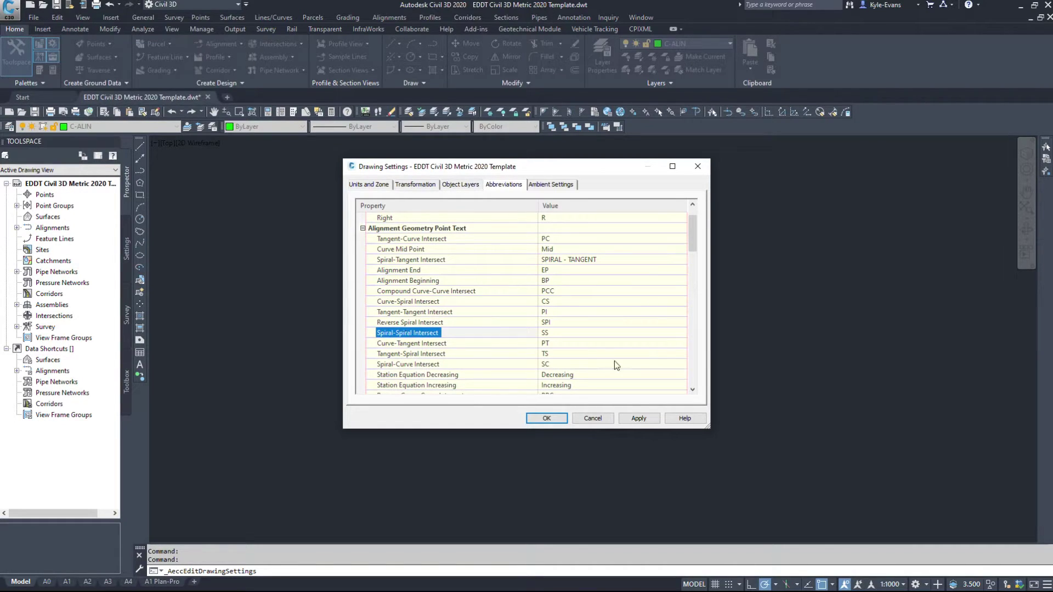
left_click(414, 355)
scroll(596, 345, "down", 5)
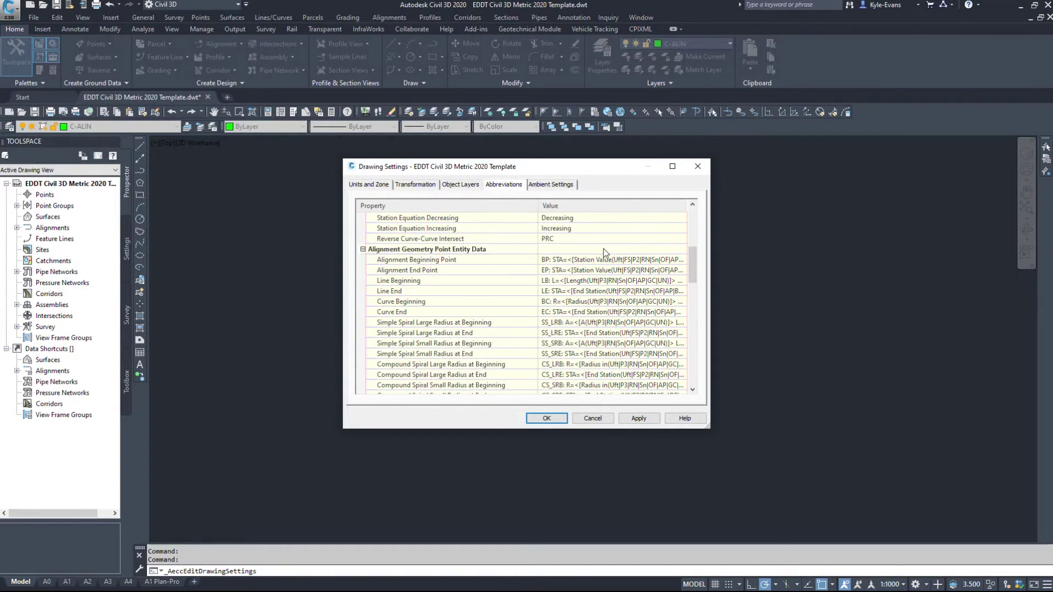
scroll(603, 302, "down", 5)
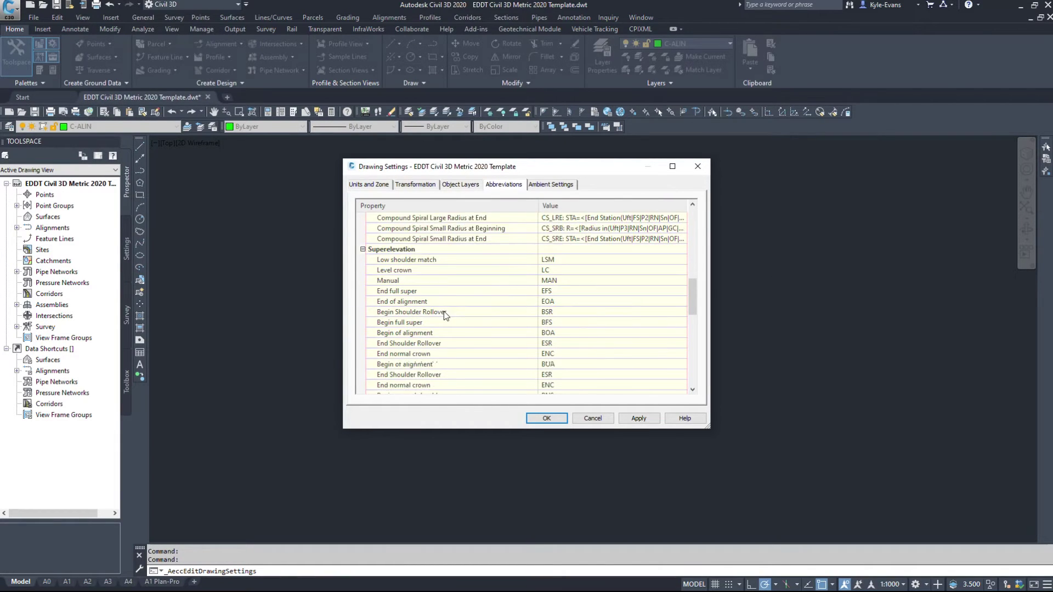
scroll(406, 312, "down", 1)
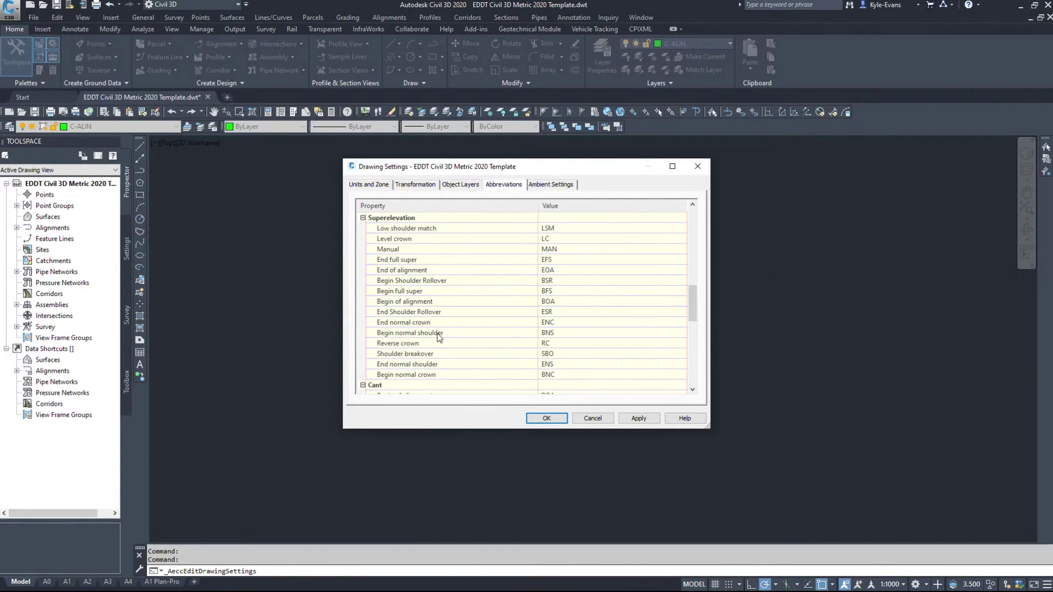
scroll(553, 287, "down", 2)
scroll(553, 288, "down", 8)
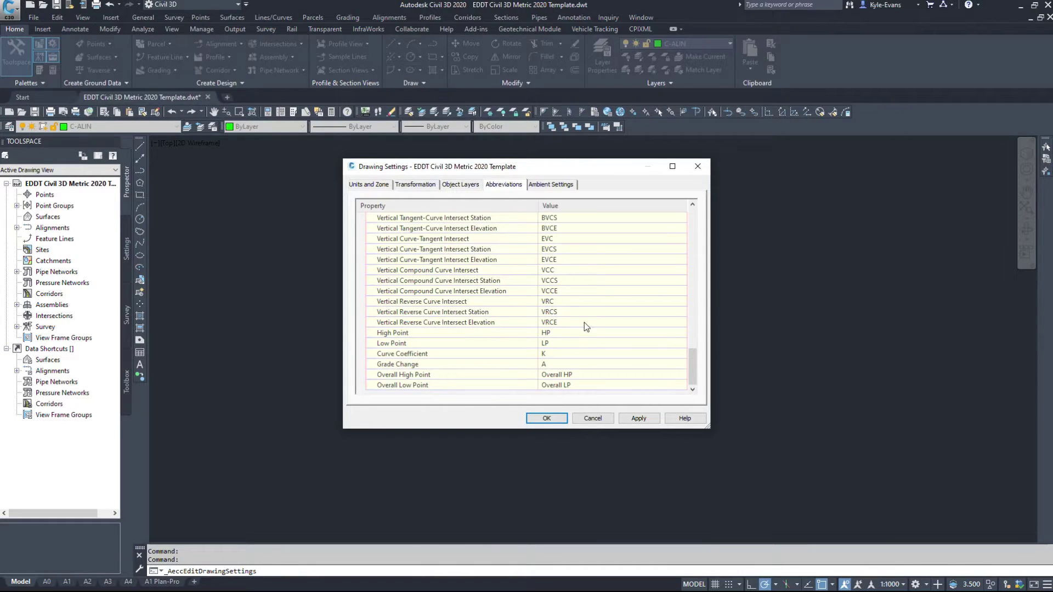
scroll(457, 381, "up", 8)
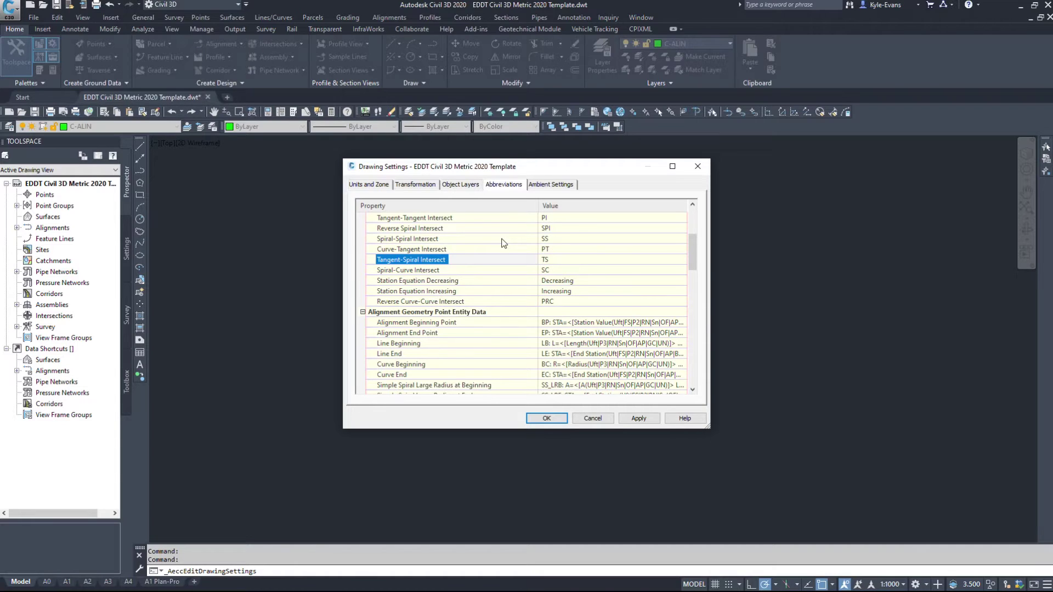
left_click(555, 185)
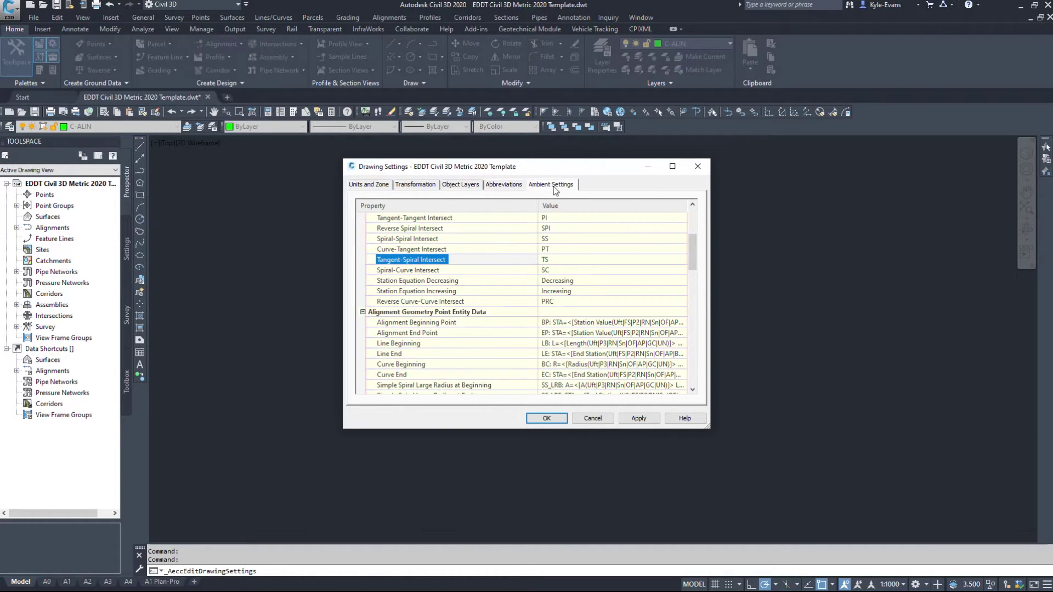
Enlarge the Drawing Settings window and expand the General ambient settings to see Plotted Unit Display Type
mouse_move(707, 425)
left_mouse_down()
mouse_move(797, 463)
mouse_move(799, 536)
left_mouse_up()
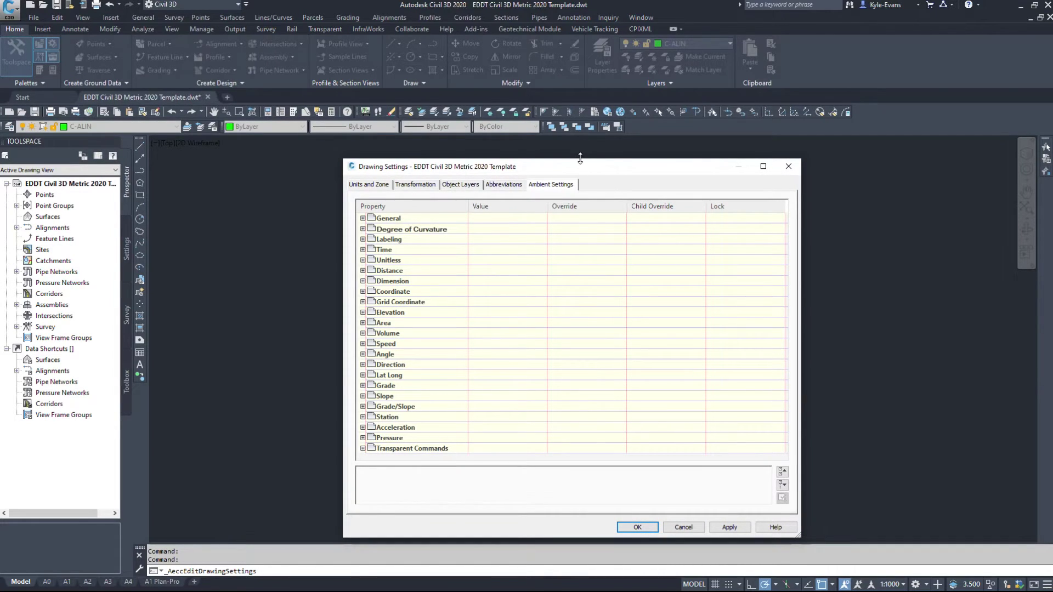
left_click_drag(580, 158, 581, 57)
left_click(362, 115)
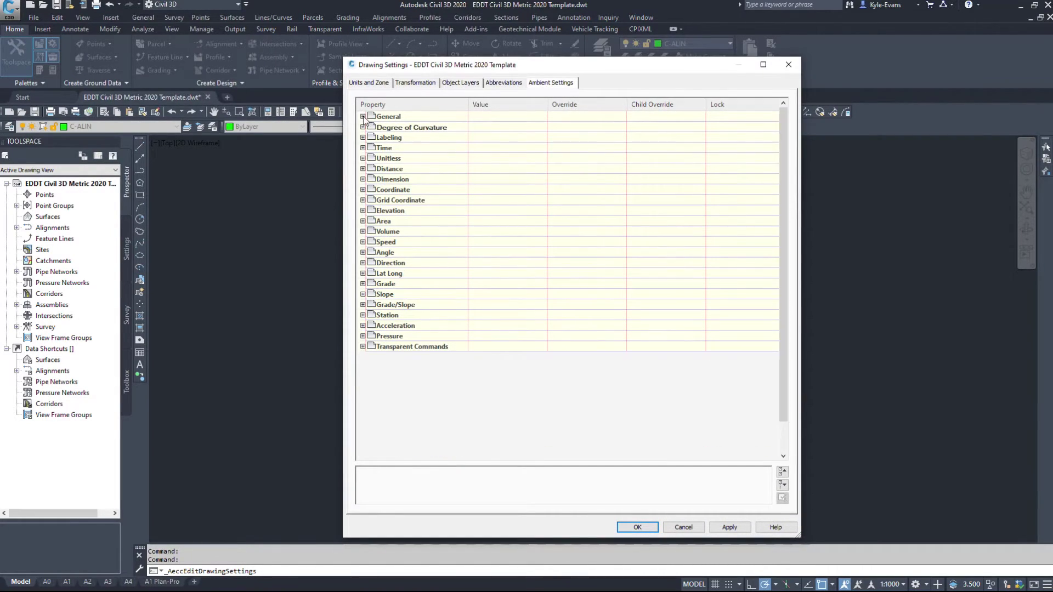
left_click(432, 131)
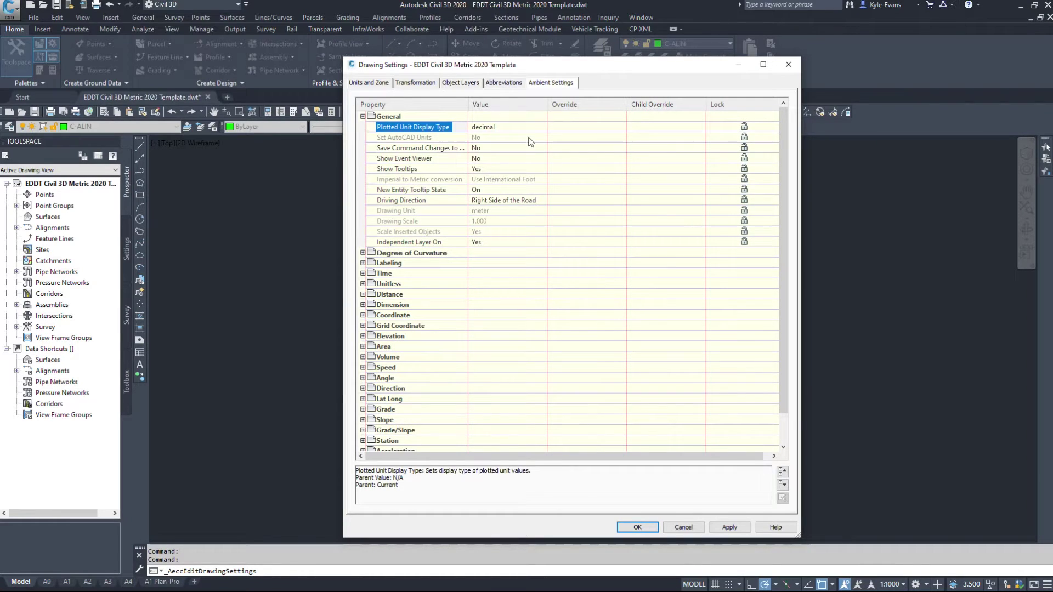
Expand Degree of Curvature, Labeling, Time, Unitless and Distance ambient groups to review their units and precision
left_click(362, 253)
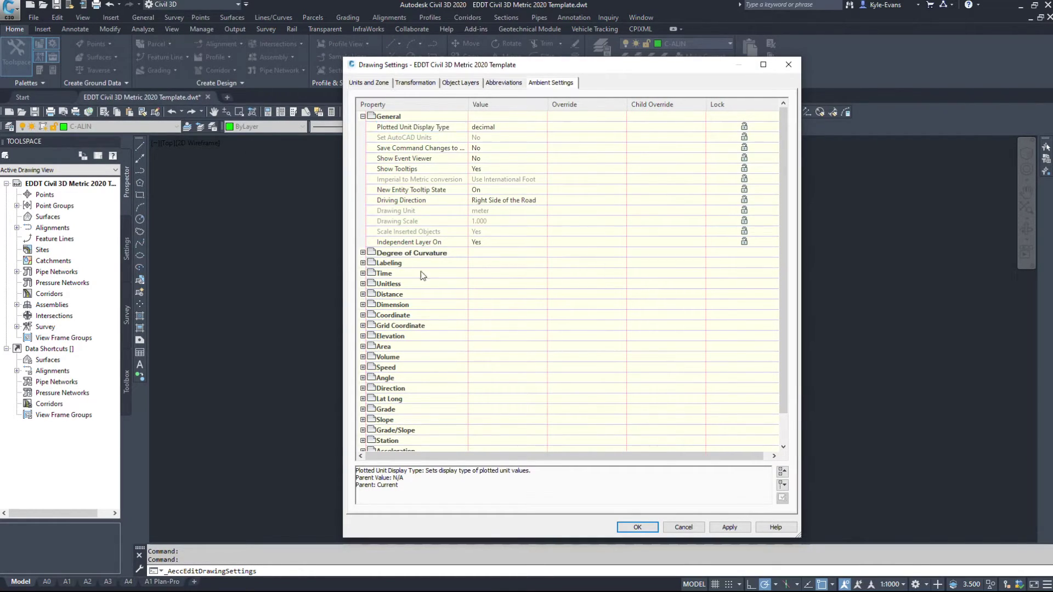
left_click(363, 252)
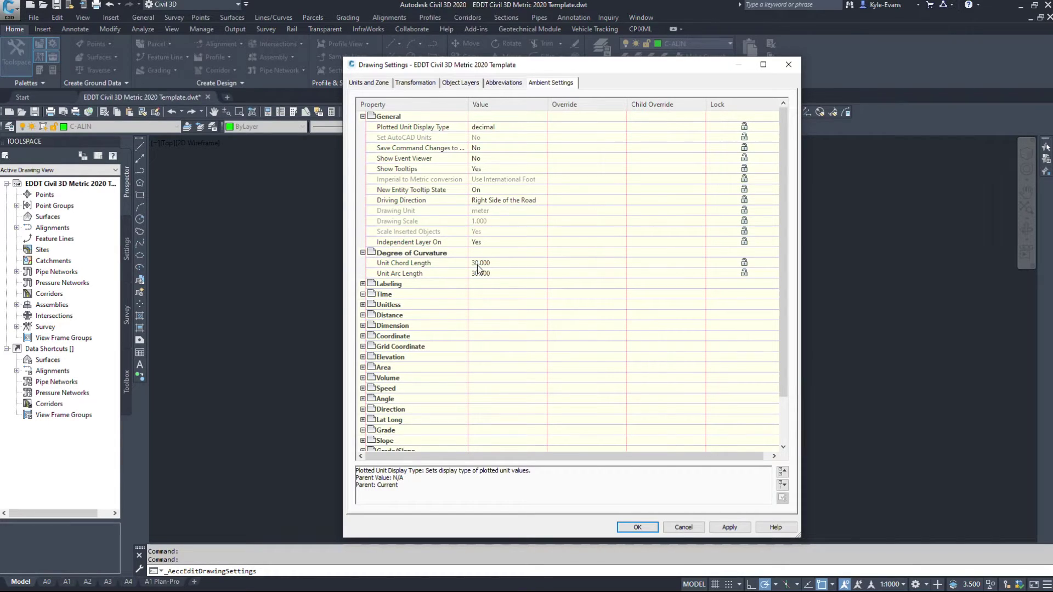
left_click(363, 283)
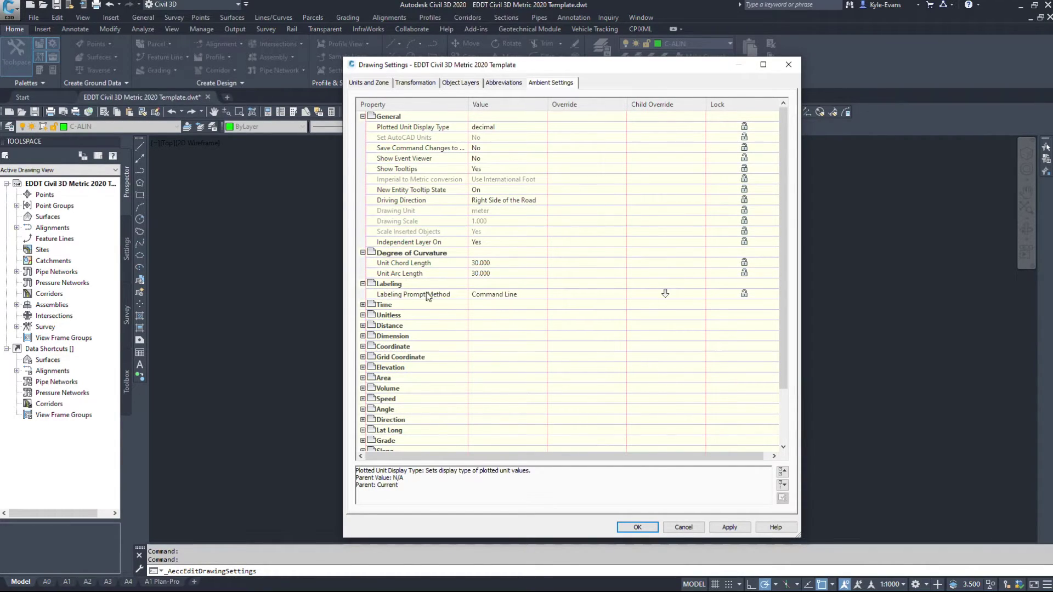
left_click(363, 304)
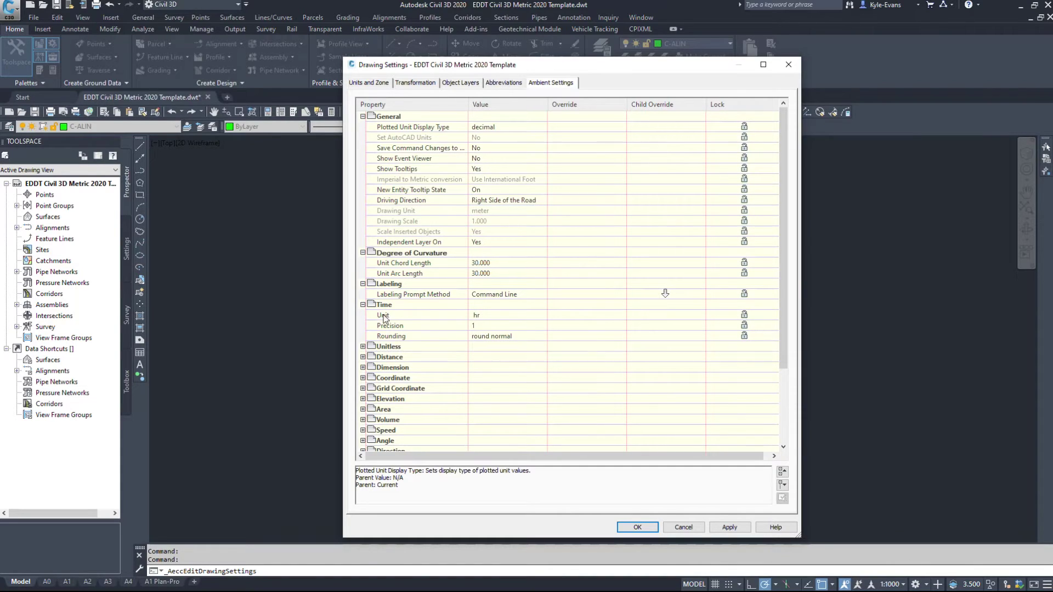
left_click(363, 346)
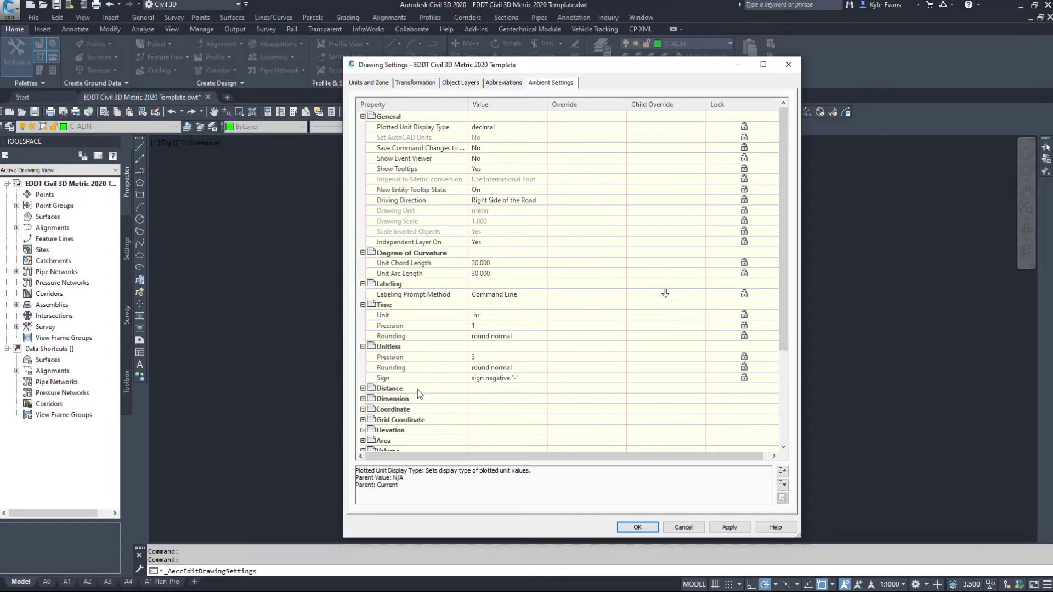
left_click(362, 388)
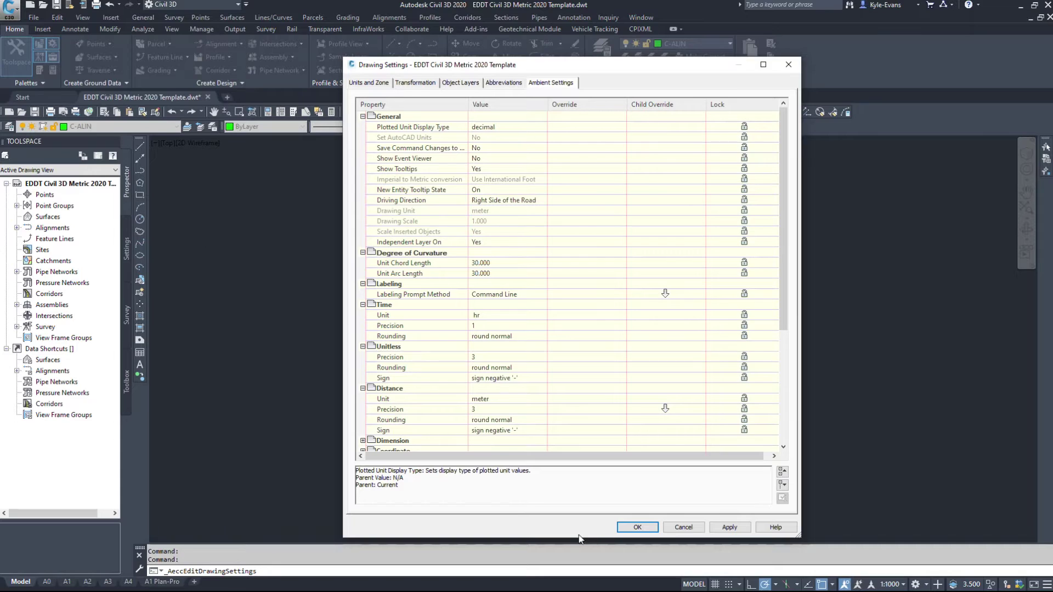
Check the Distance precision value in Ambient Settings
scroll(587, 341, "down", 2)
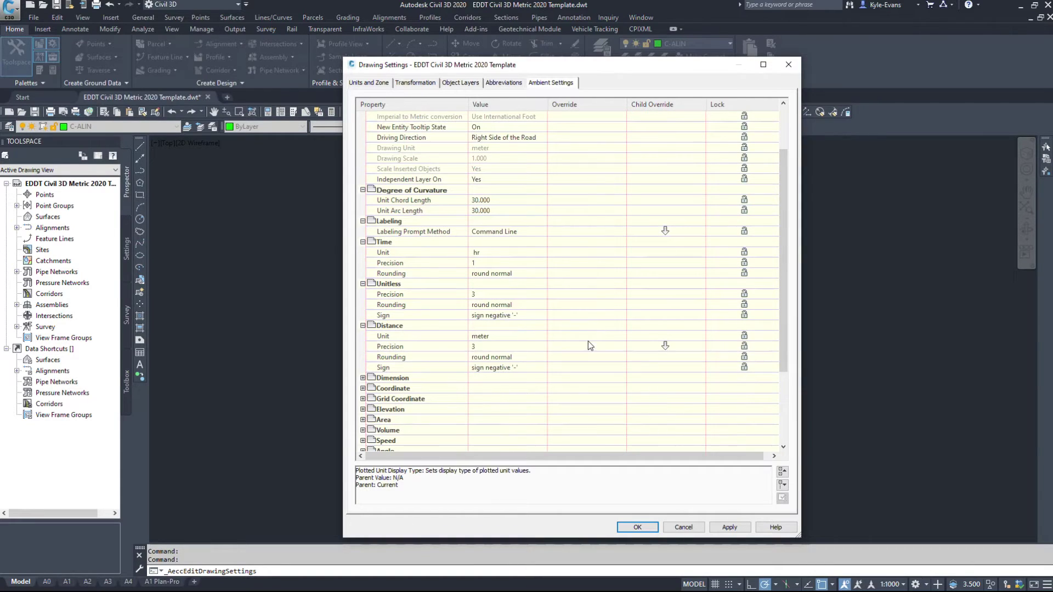
left_click(483, 347)
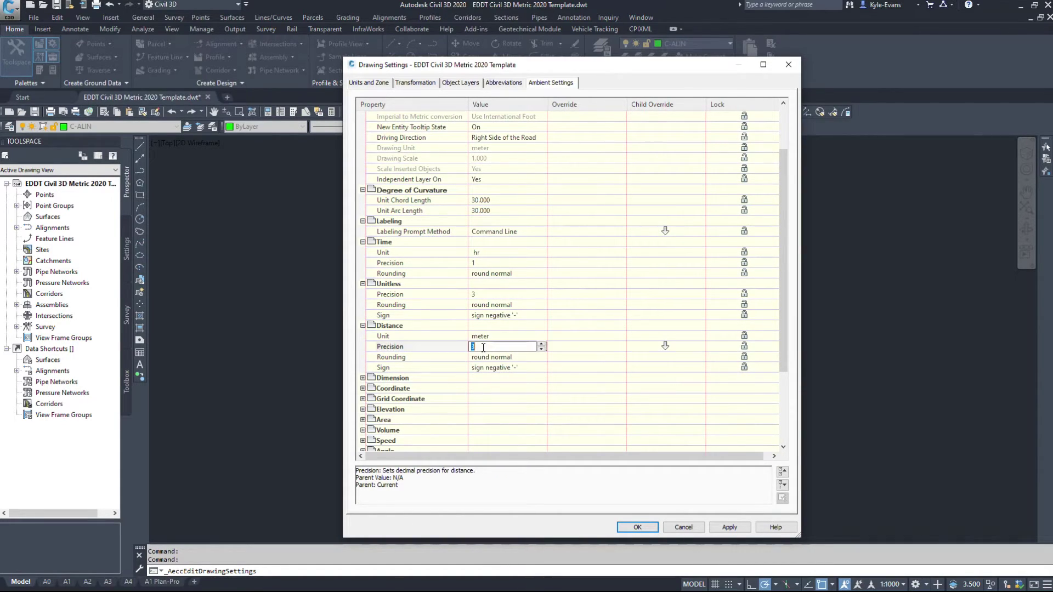
left_click(572, 390)
scroll(601, 382, "down", 1)
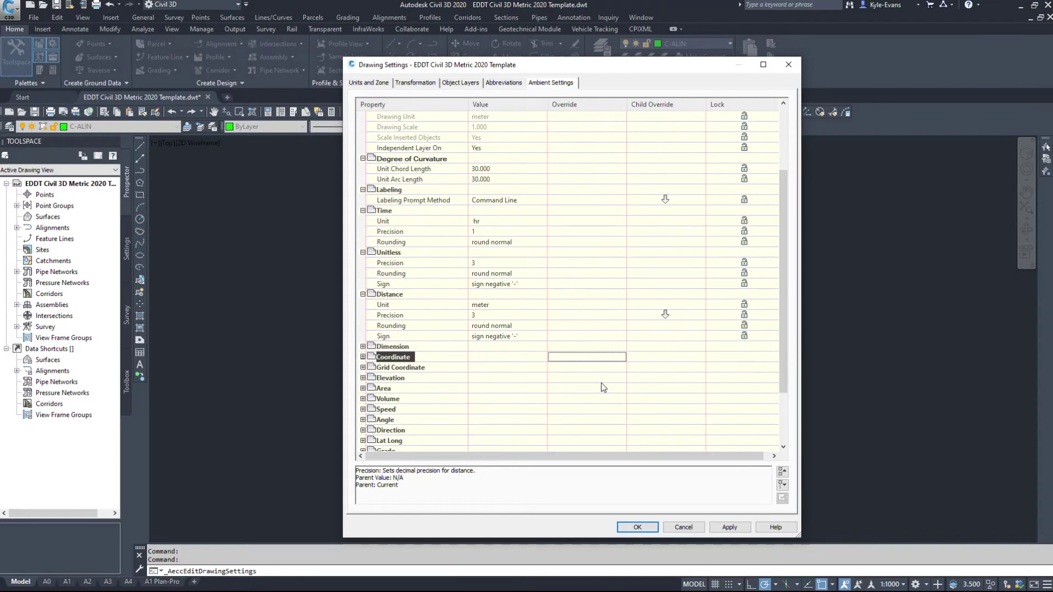
Expand the Dimension, Coordinate, Transparent Commands, Pressure and Station ambient groups
left_click(362, 346)
scroll(493, 359, "down", 2)
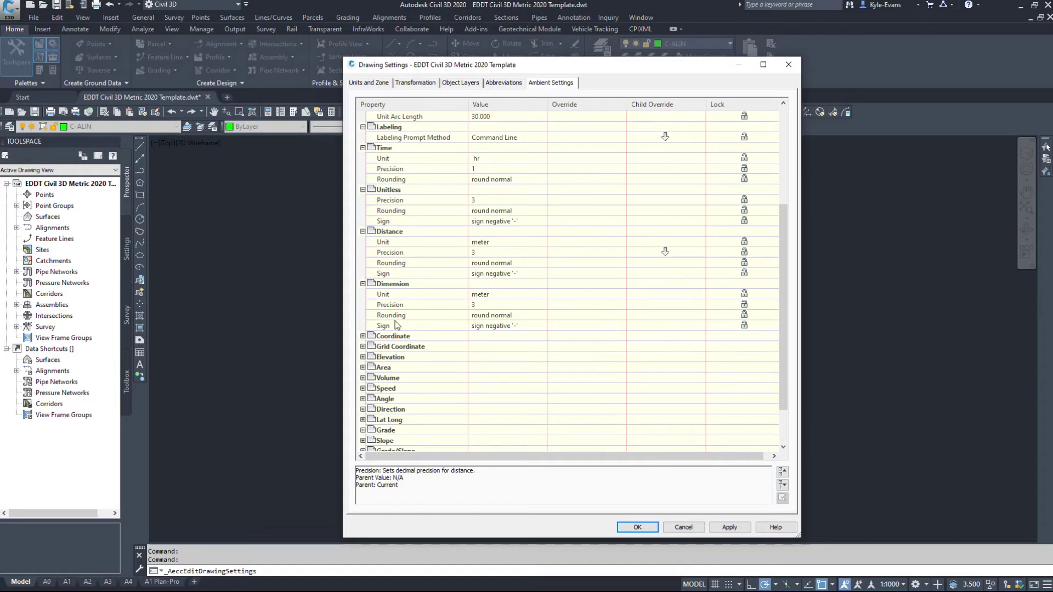
left_click(363, 336)
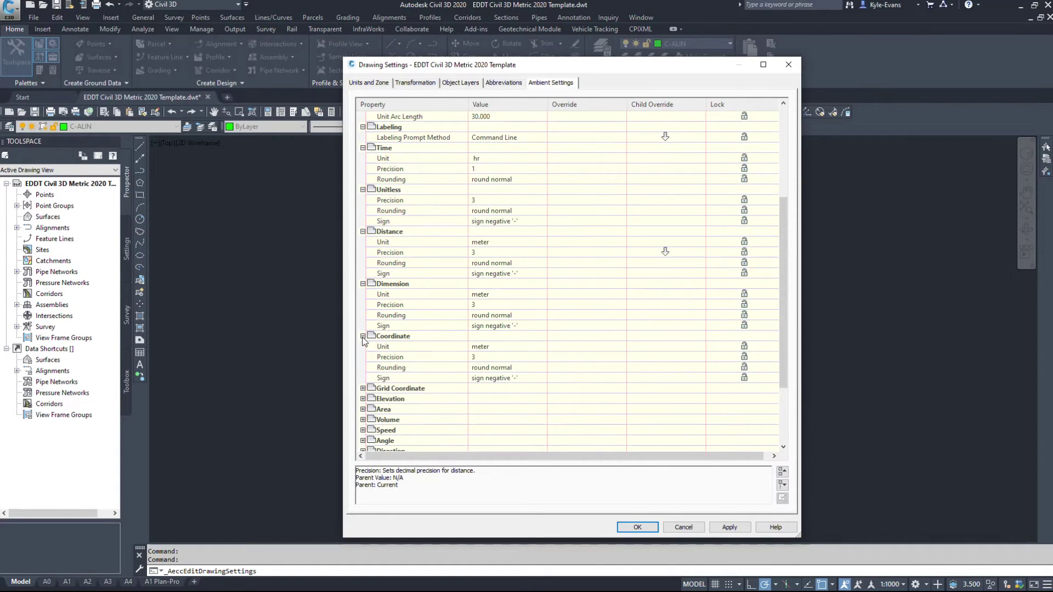
scroll(509, 367, "down", 3)
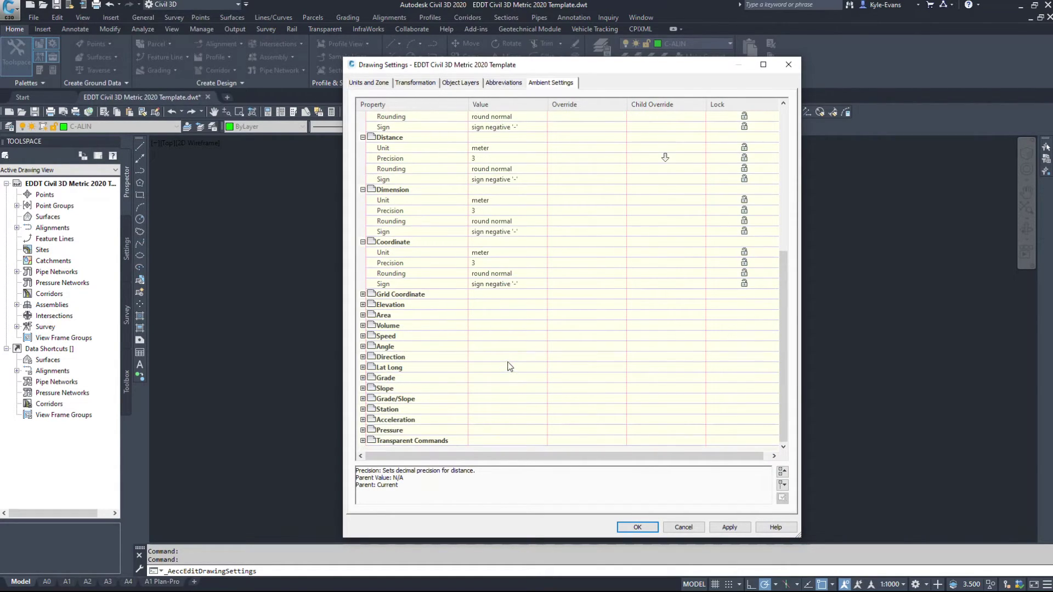
left_click(389, 440)
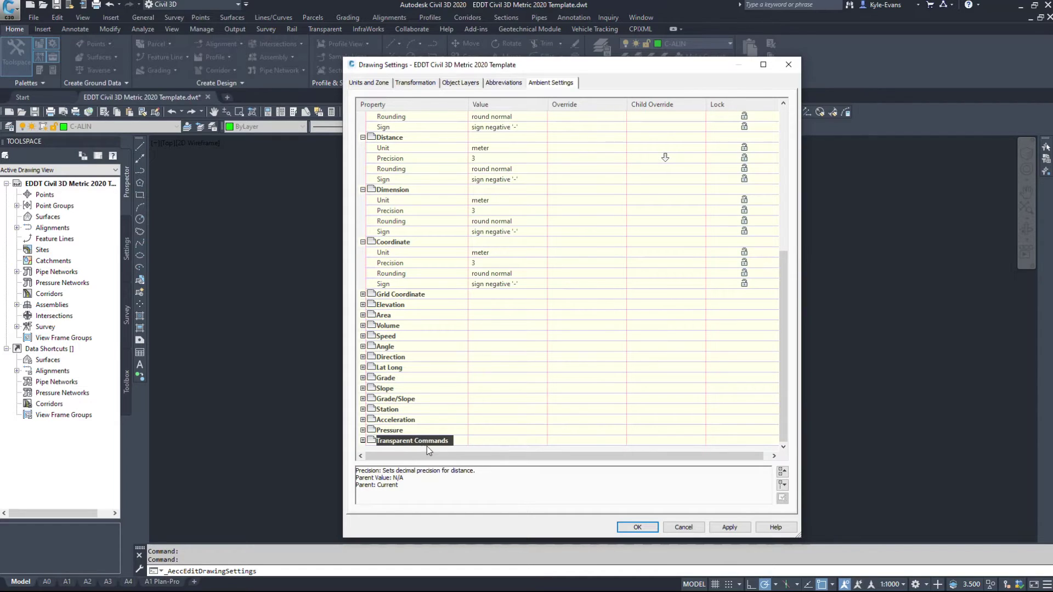
left_click(359, 440)
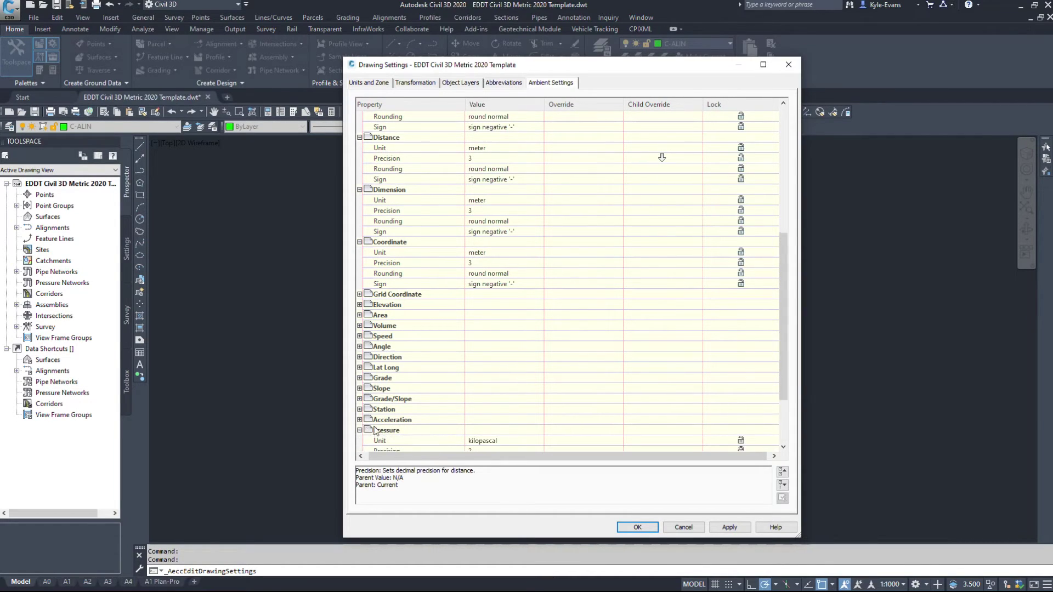
double_click(389, 388)
left_click(359, 326)
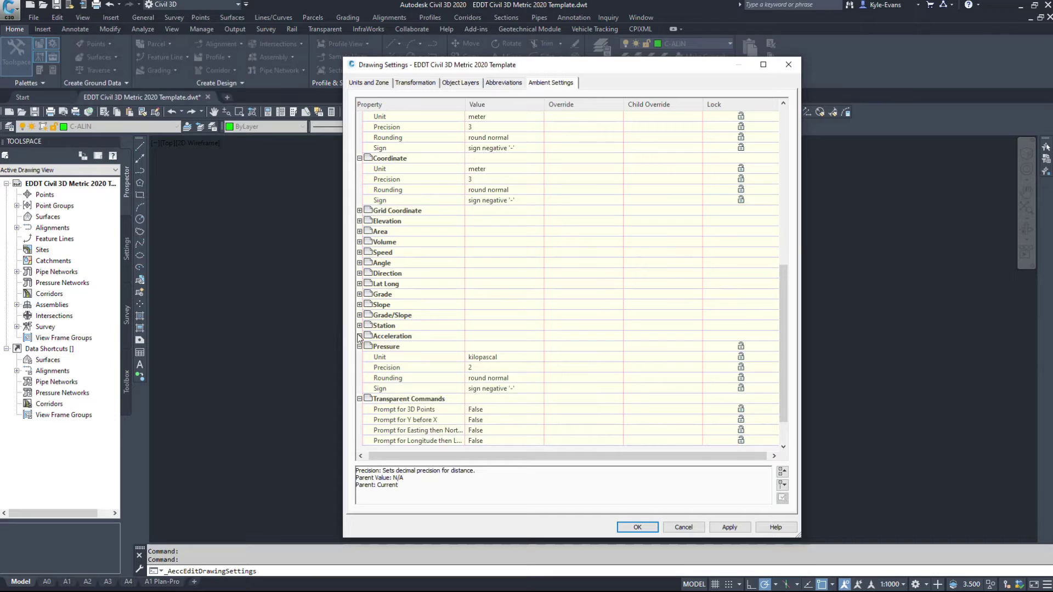
Expand the Grade/Slope through Grid Coordinate ambient groups, then view the Units and Zone settings
left_click(360, 315)
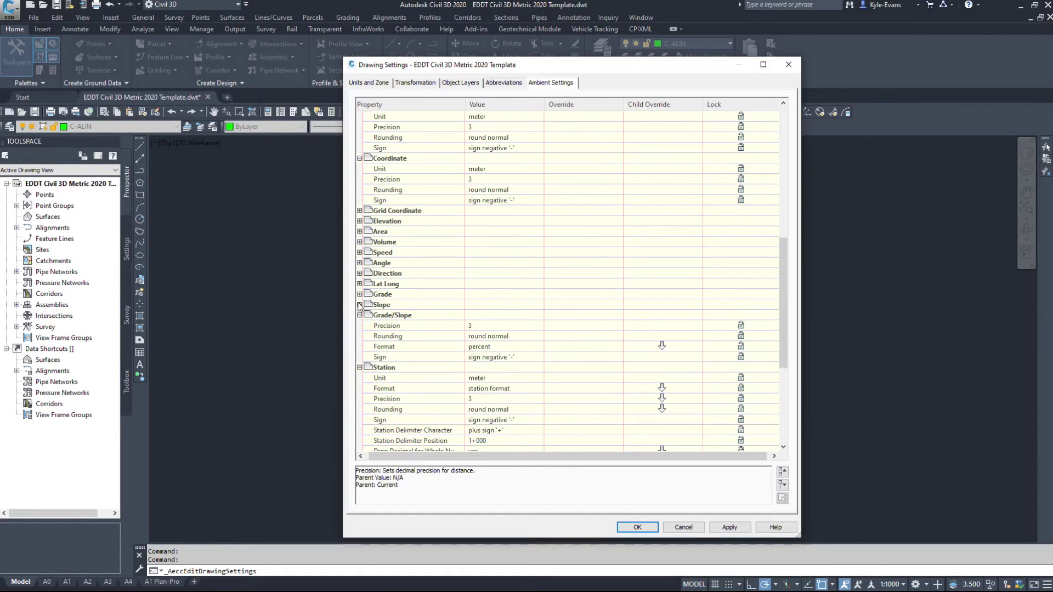
left_click(360, 305)
left_click(360, 294)
left_click(360, 283)
left_click(360, 273)
left_click(360, 262)
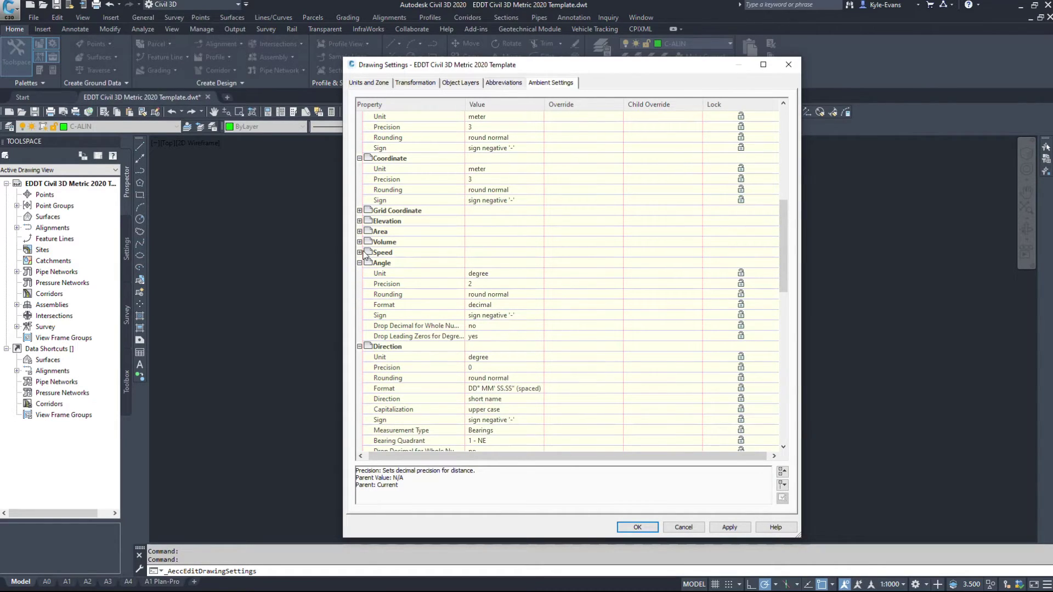
left_click(359, 252)
left_click(359, 242)
left_click(359, 232)
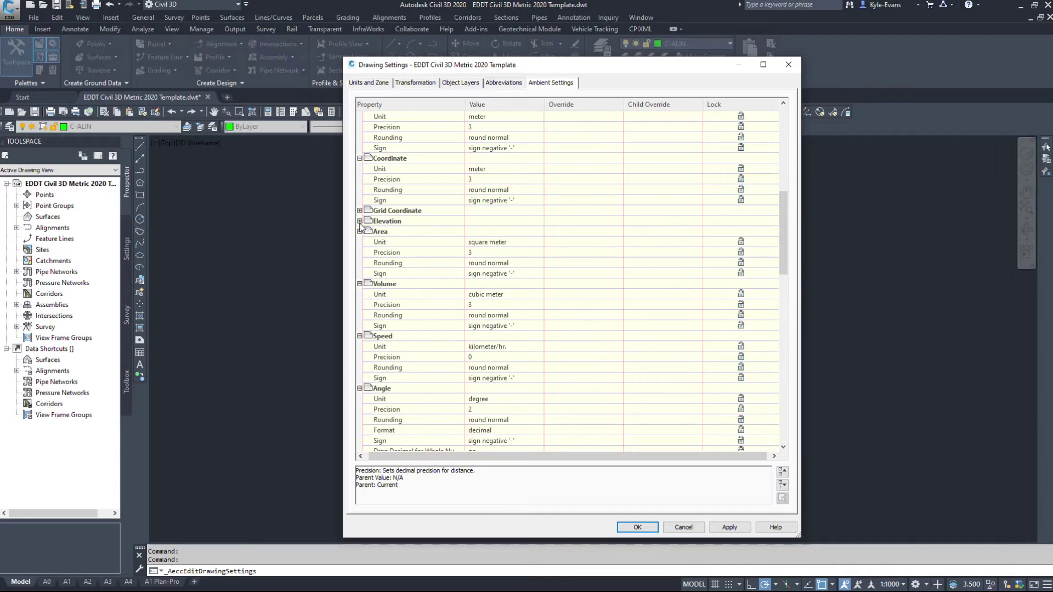
left_click(359, 221)
left_click(360, 210)
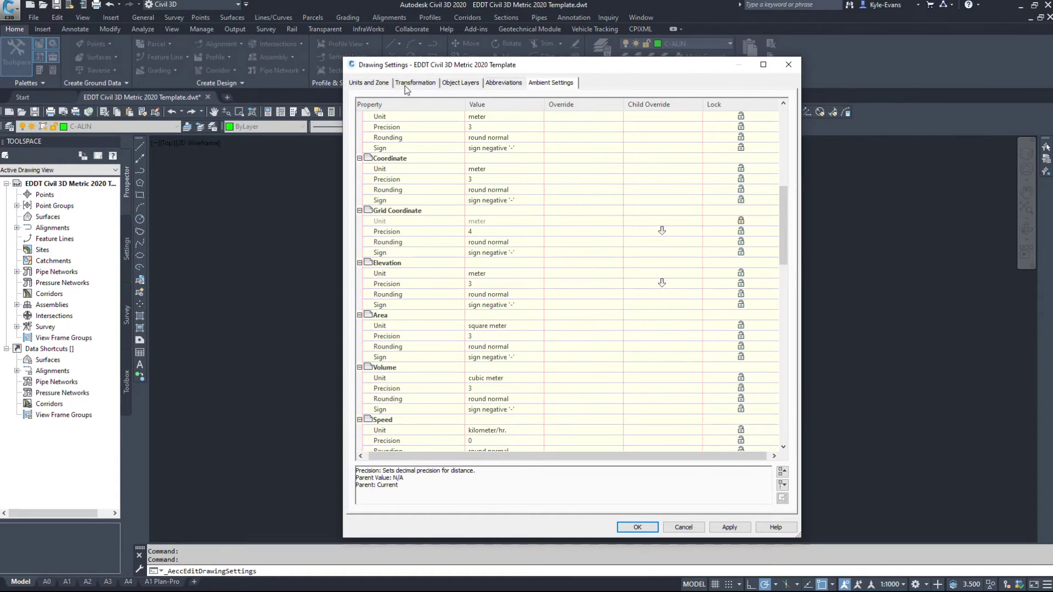
left_click(368, 84)
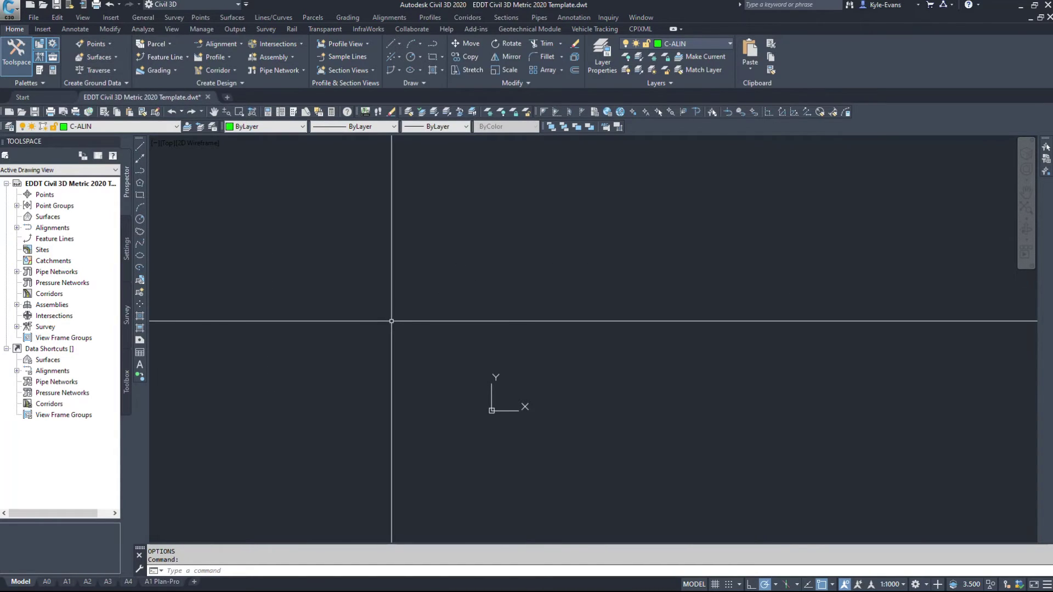
Draw a four-vertex zigzag polyline with the PL command
scroll(387, 324, "up", 2)
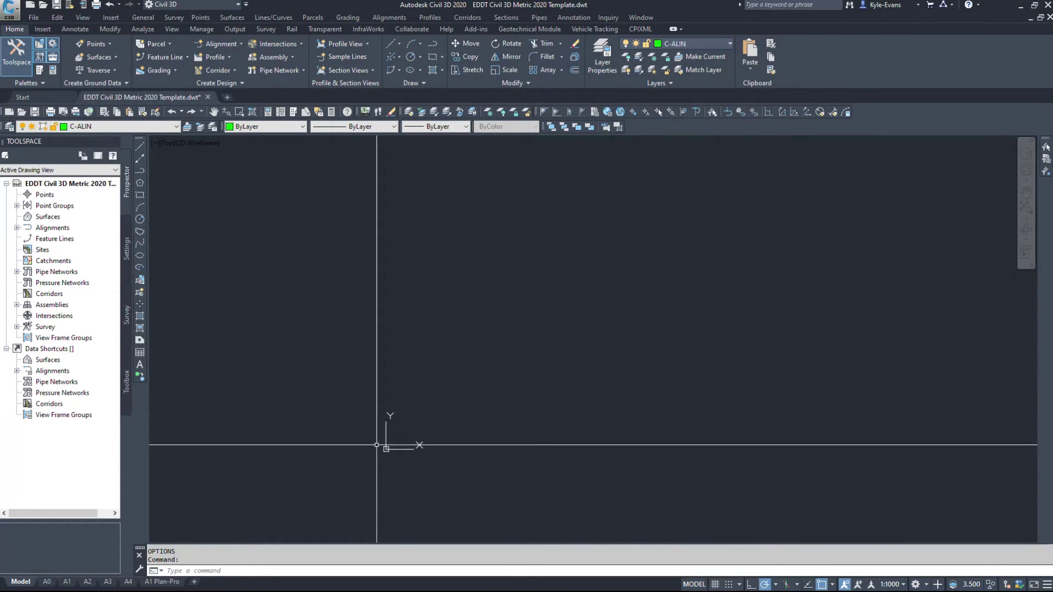
type("pl")
key("Return")
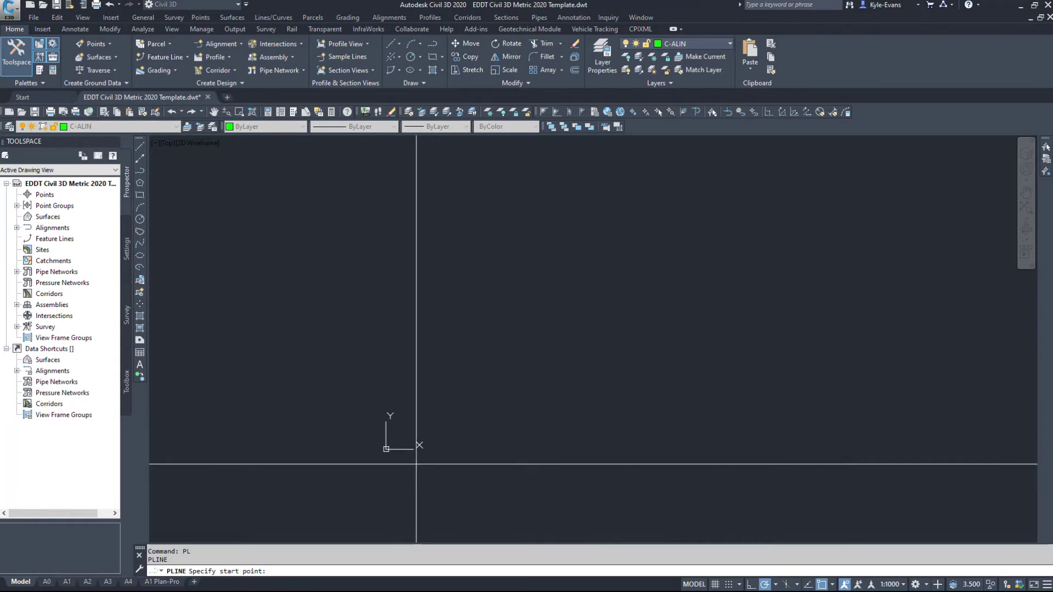
left_click(391, 436)
left_click(431, 399)
left_click(473, 420)
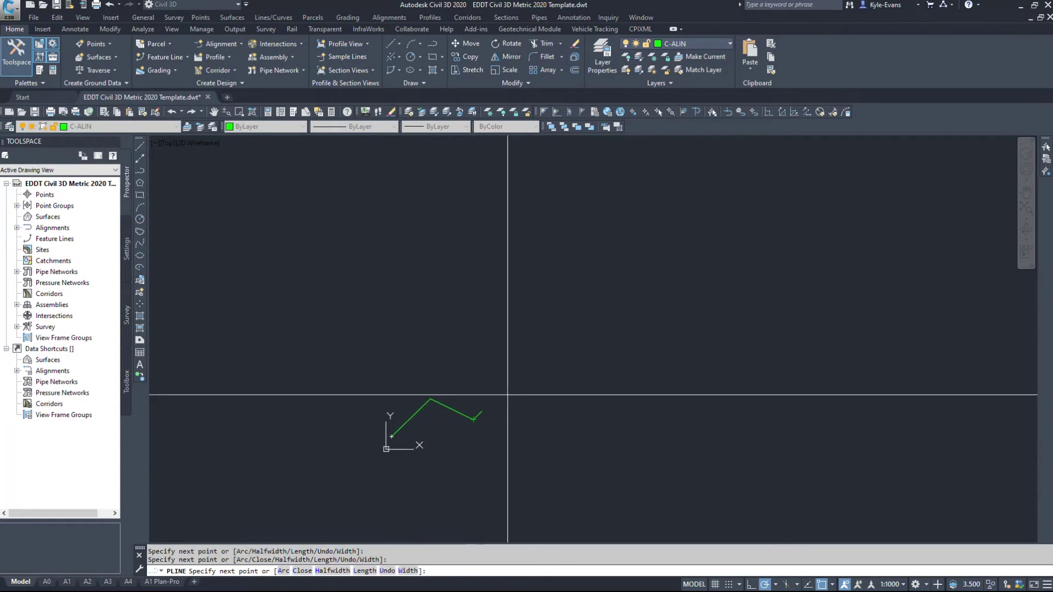
left_click(524, 388)
key("Return")
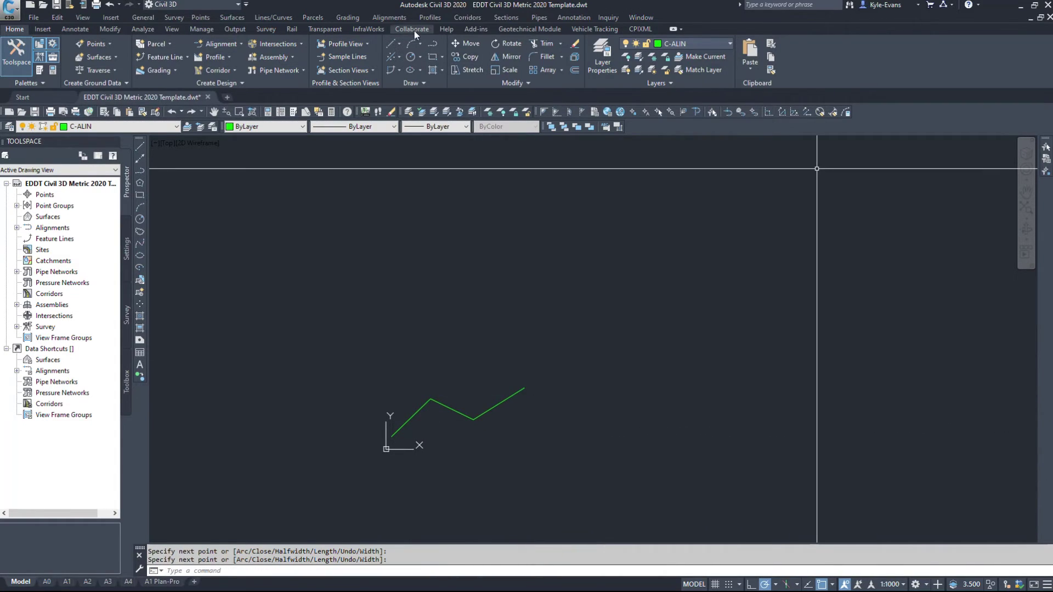
Start Create Alignment from Polyline, pick the zigzag polyline and accept its direction
left_click(389, 17)
left_click(404, 43)
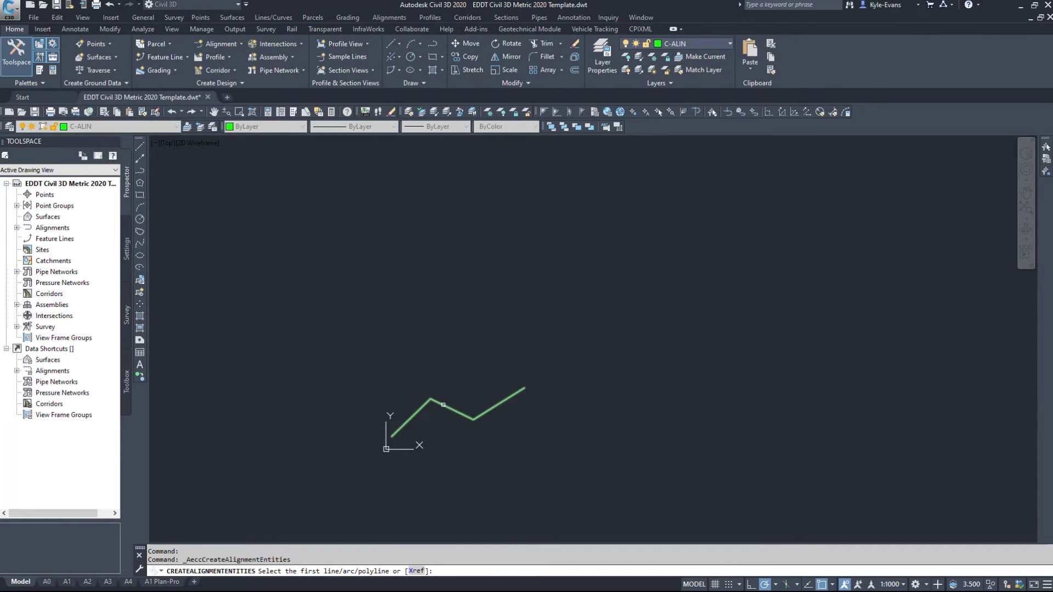
left_click(452, 409)
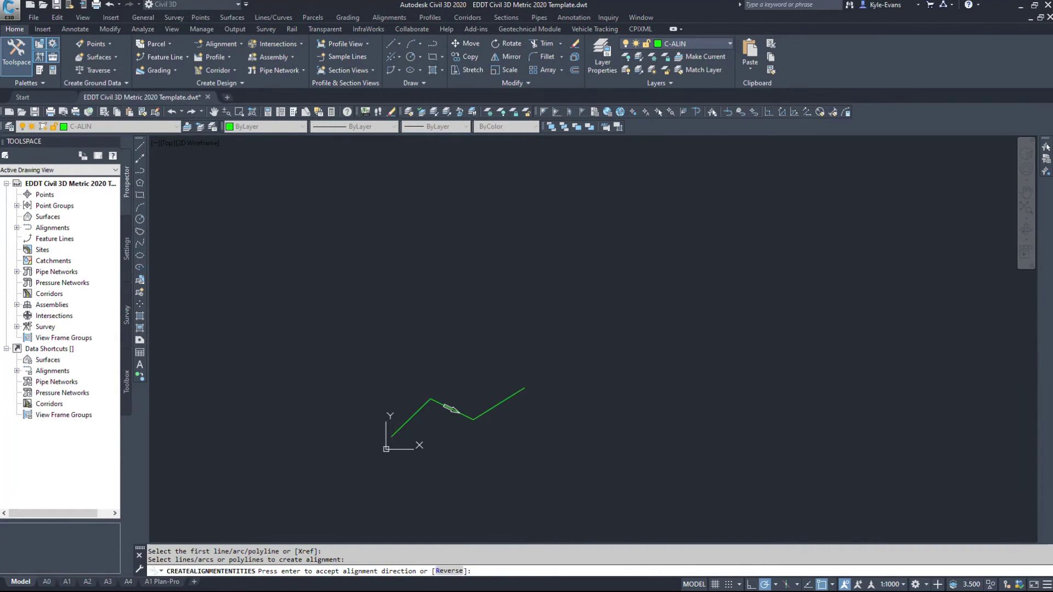
key("Return")
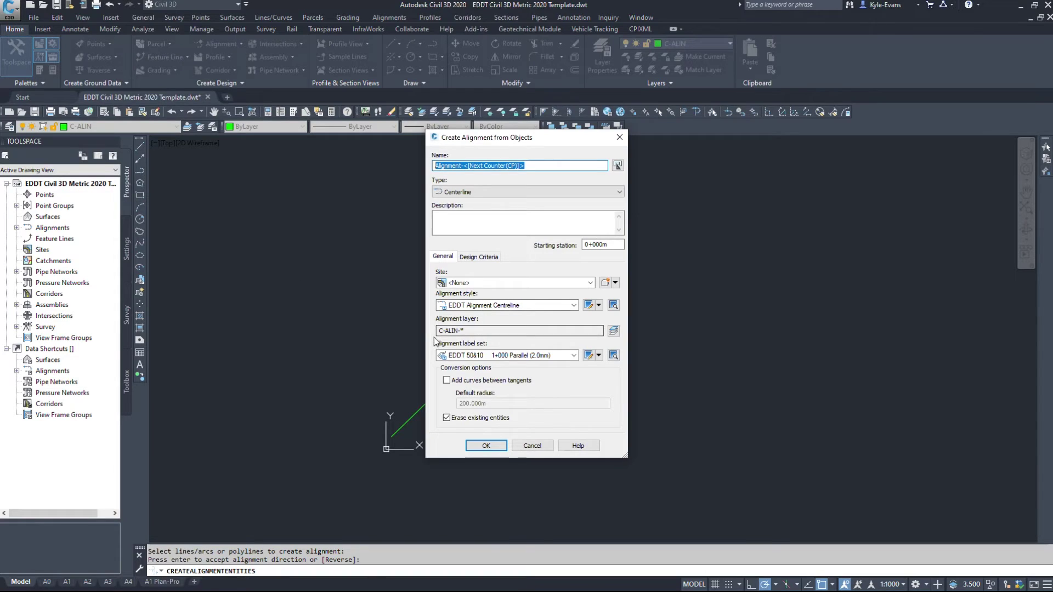
Inspect the alignment layer naming options, leaving them unchanged
left_click_drag(437, 331, 465, 331)
left_click(465, 331)
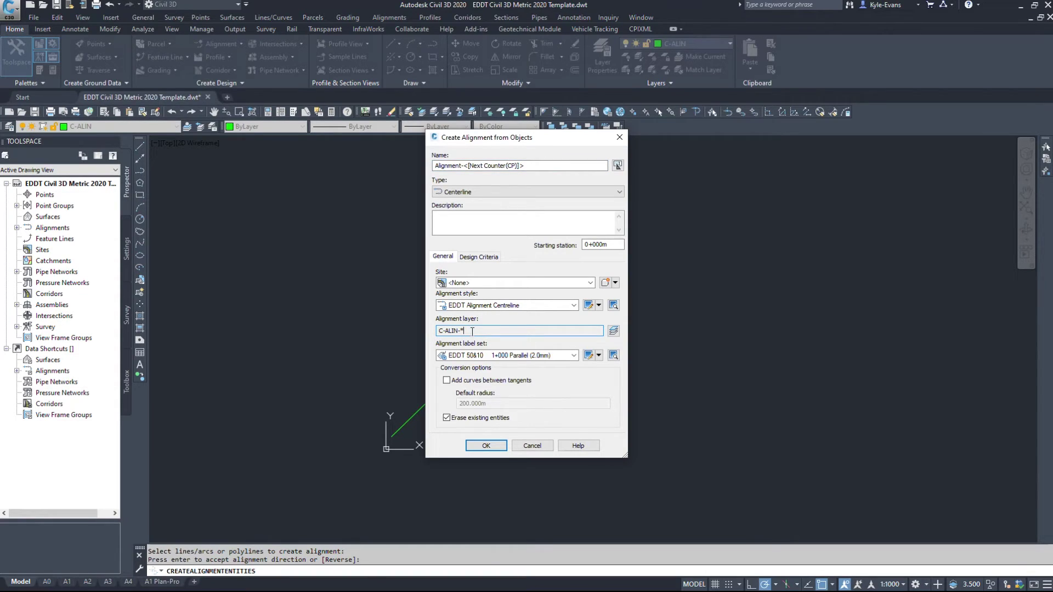
left_click(613, 330)
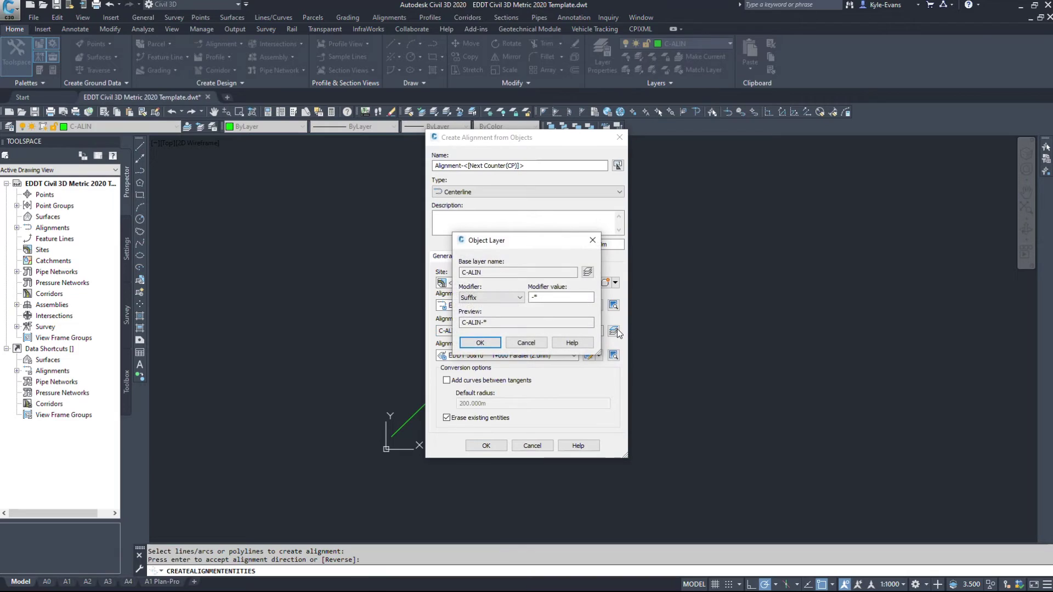
double_click(550, 296)
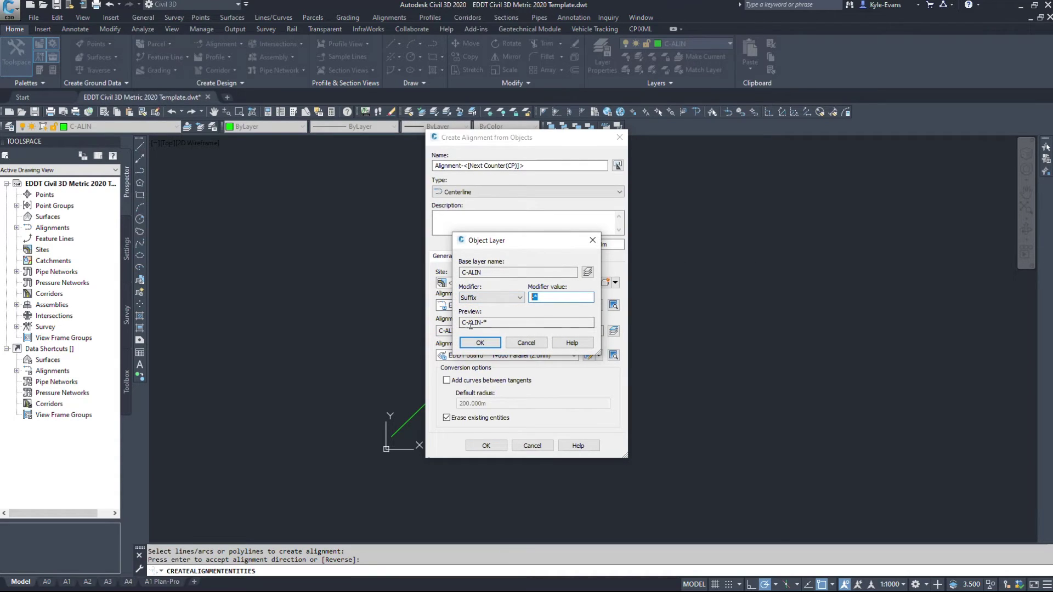
left_click(524, 343)
Name the alignment '50th Avenue', confirm its layer C-ALIN-50th Avenue, and create it
left_click_drag(584, 165, 293, 156)
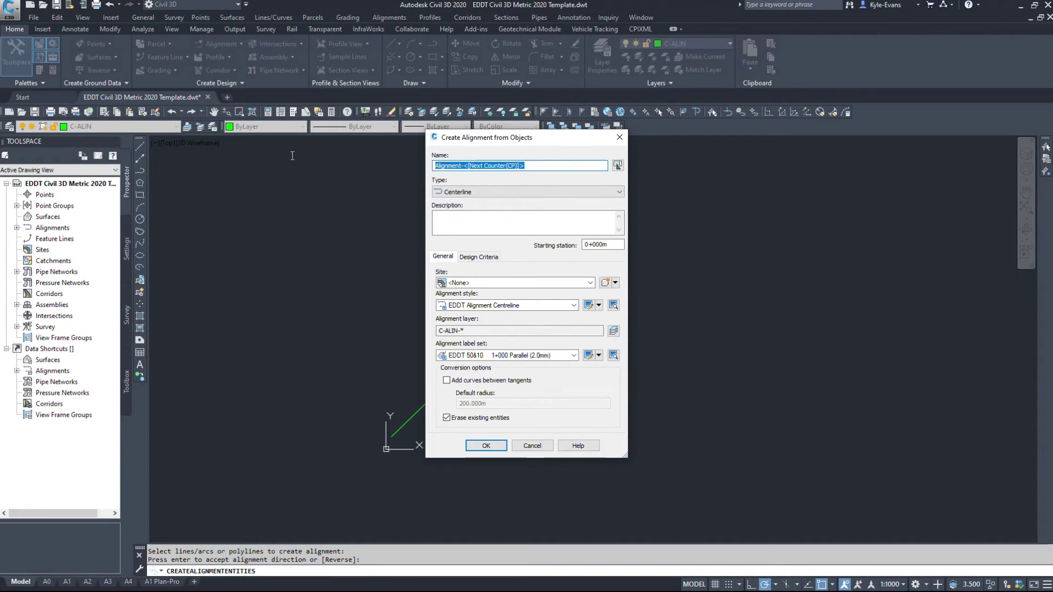
type("H")
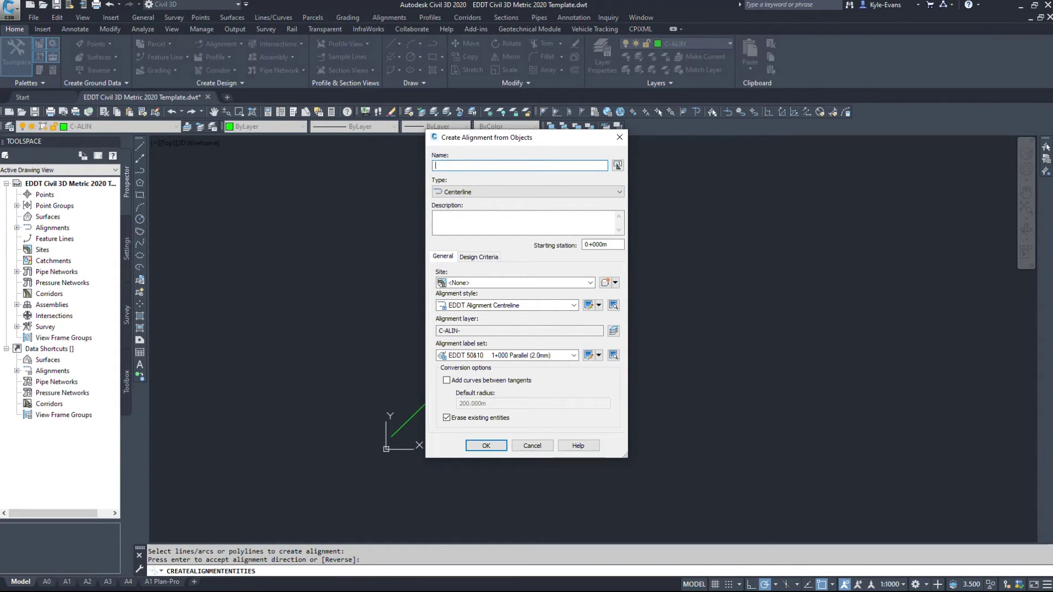
type("59th Av")
key("BackSpace")
type("0")
left_click(437, 331)
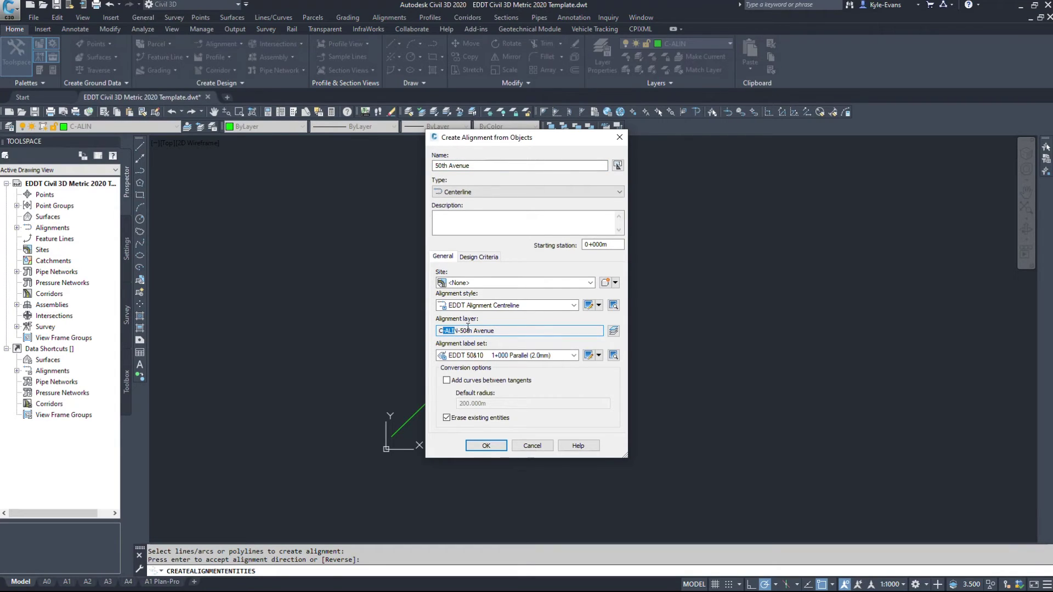
left_click_drag(467, 328, 439, 331)
left_click(487, 445)
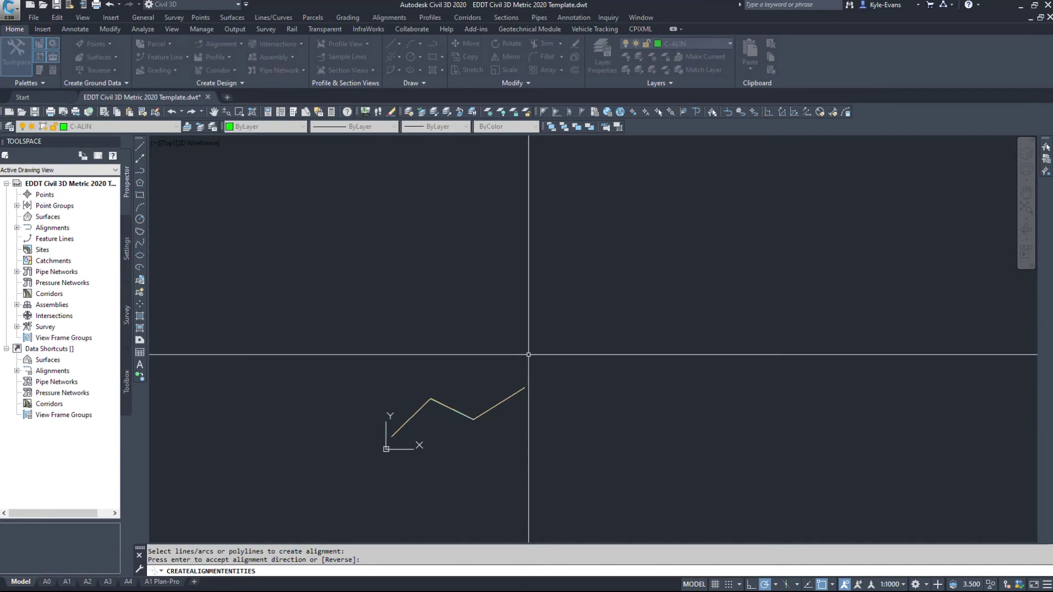
left_click(479, 430)
scroll(477, 427, "up", 5)
scroll(474, 422, "up", 5)
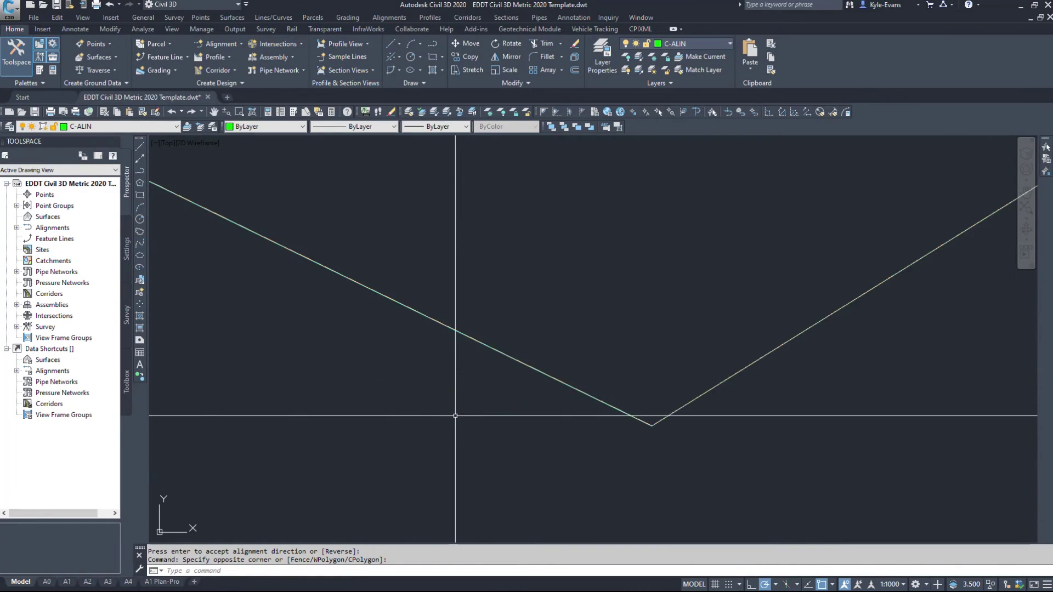
middle_click_drag(897, 229, 372, 395)
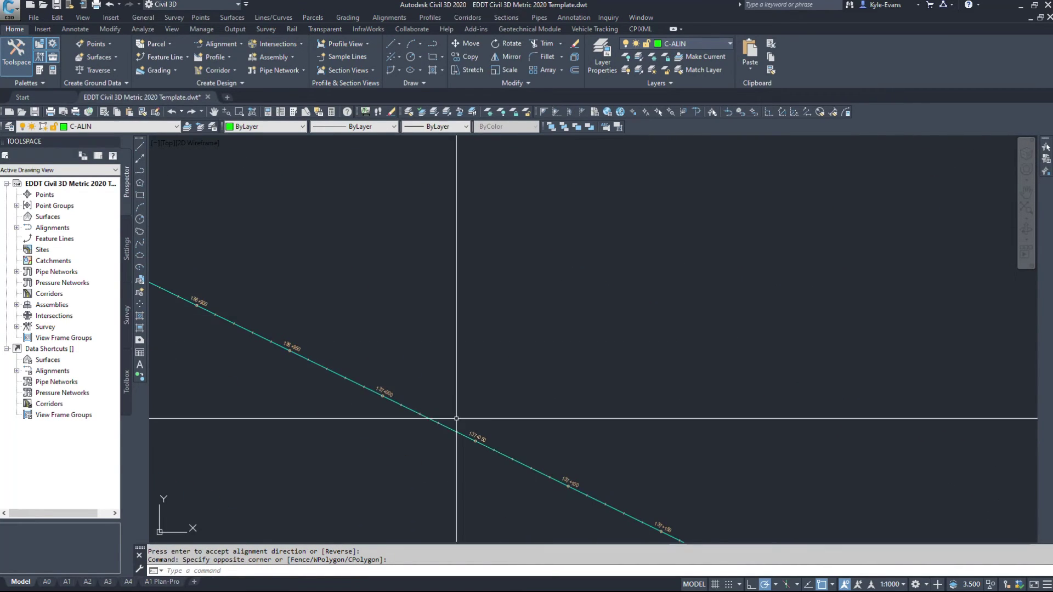
left_click(413, 391)
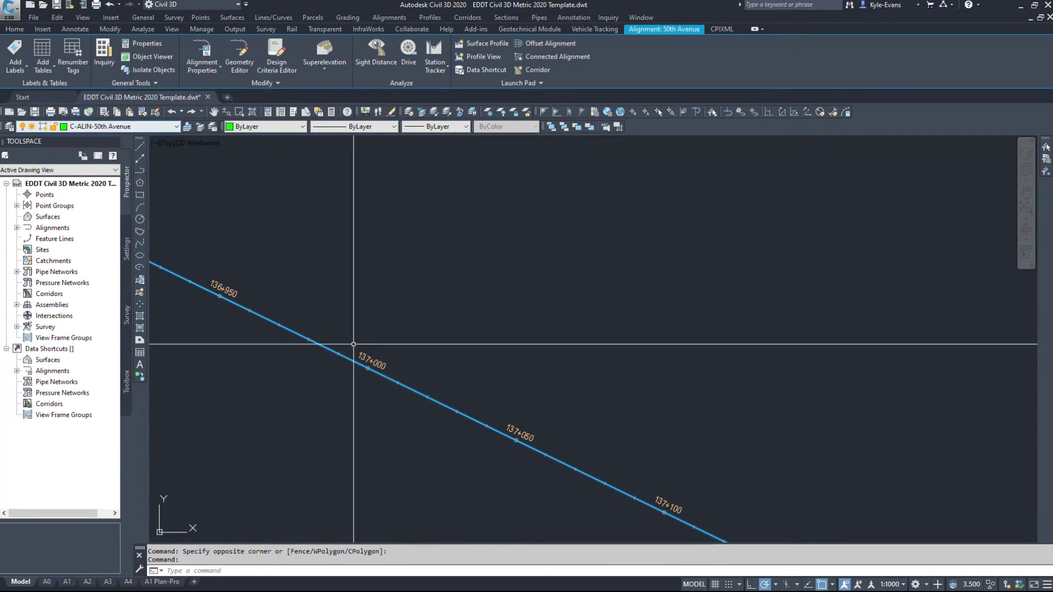
middle_click_drag(352, 353, 371, 322)
key("Escape")
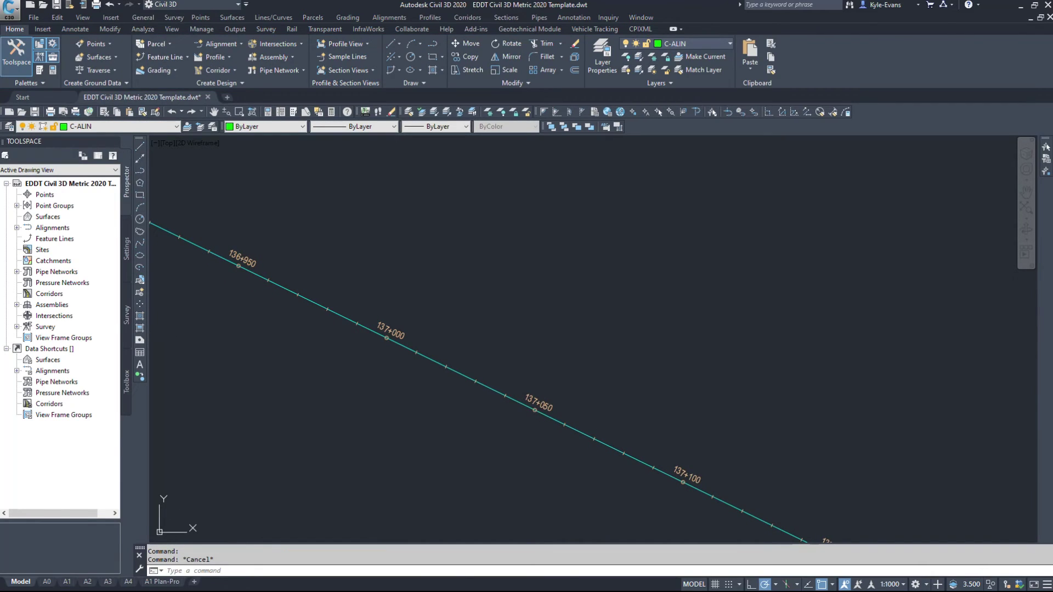
left_click(390, 333)
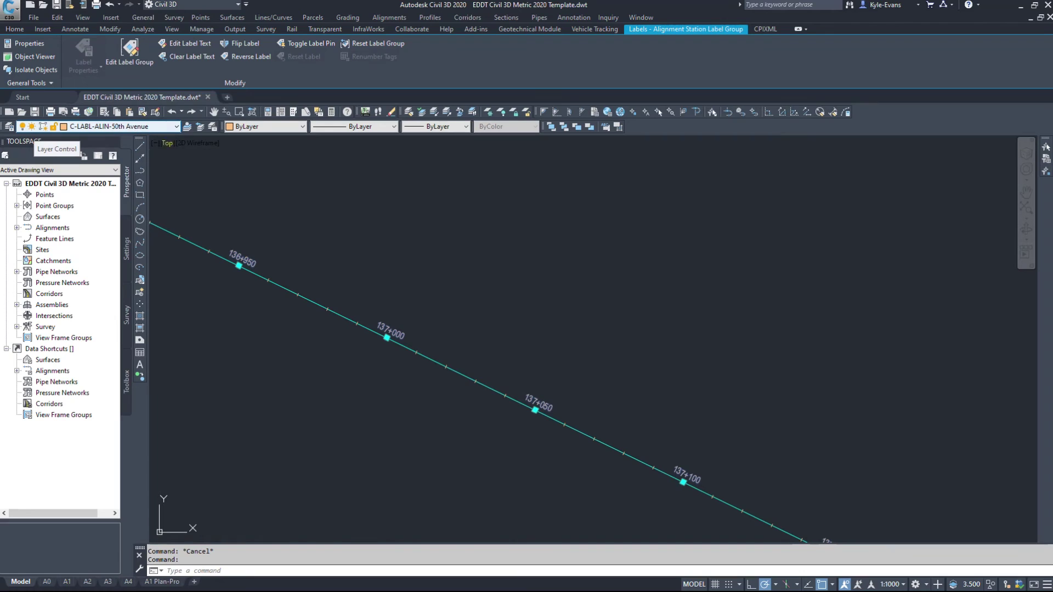
scroll(335, 253, "down", 3)
key("Escape")
scroll(382, 357, "down", 2)
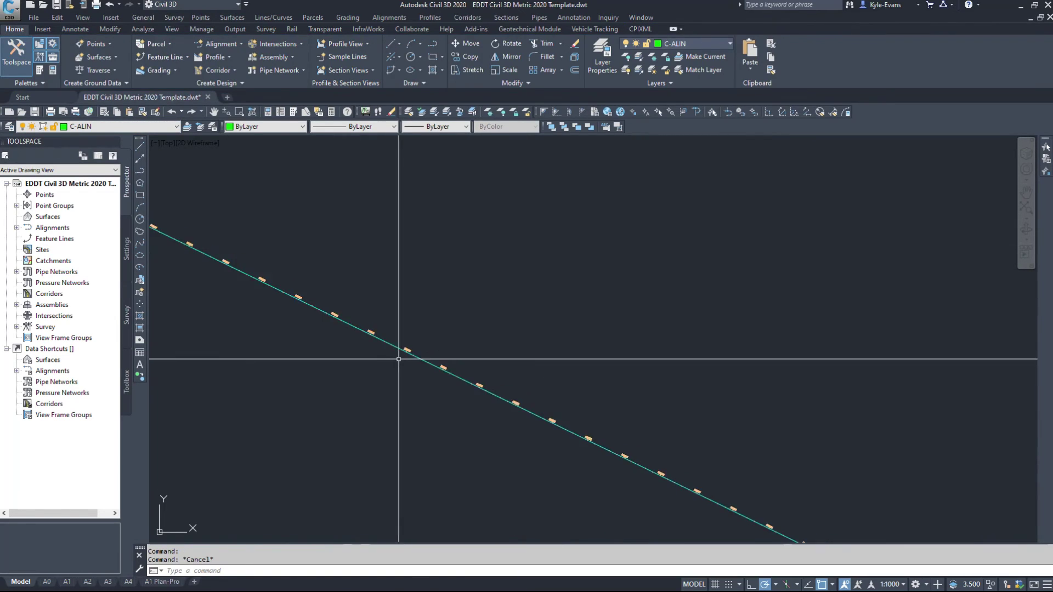
type("p[1")
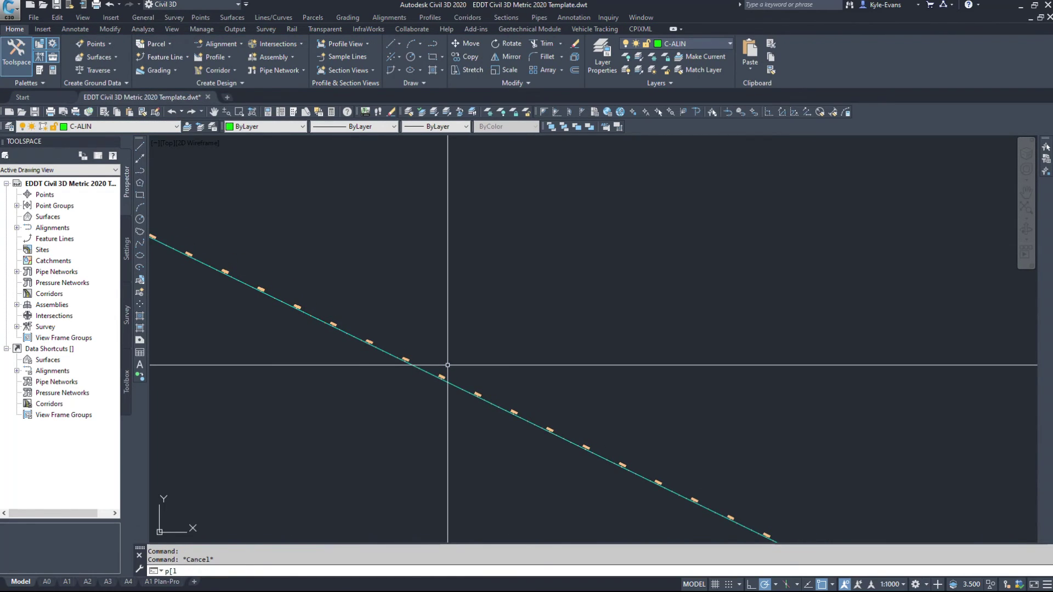
key("BackSpace")
Draw a straight polyline crossing 50th Avenue from lower left to upper right
key("Return")
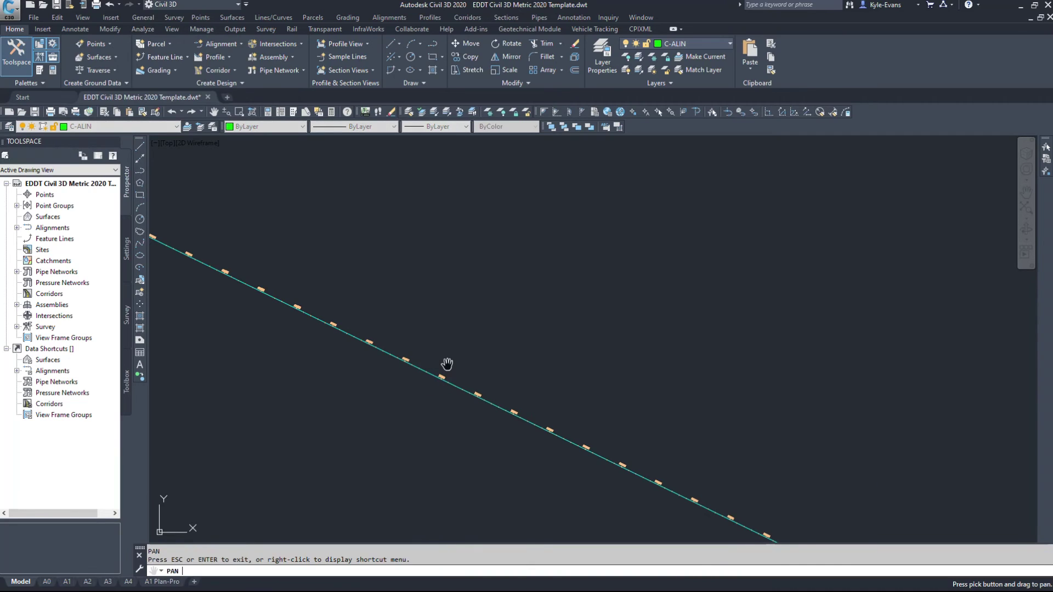
left_click_drag(408, 484, 439, 470)
key("Escape")
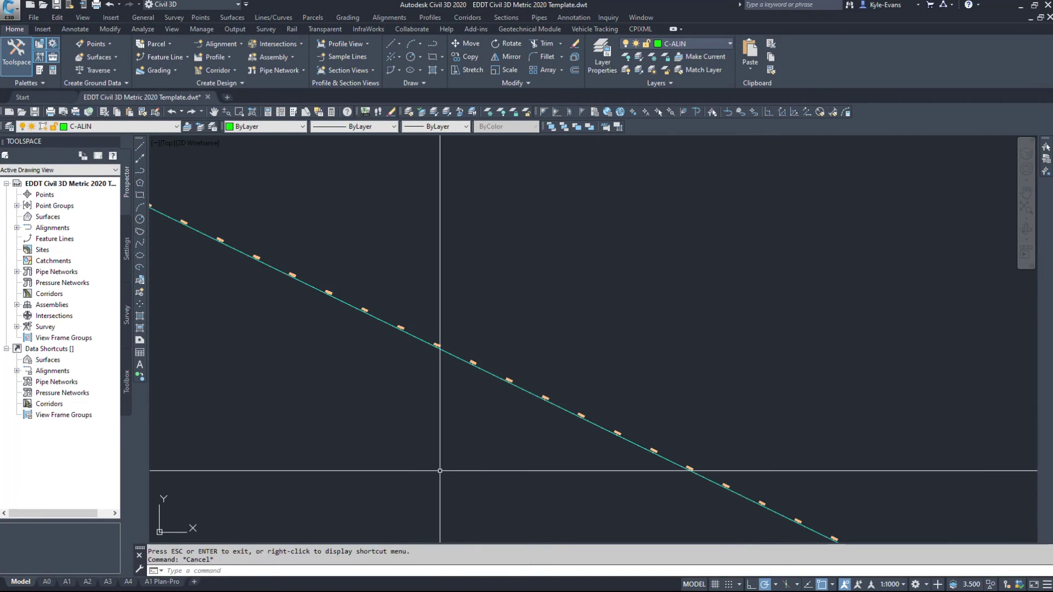
type("pl")
key("Return")
left_click(381, 448)
left_click(668, 217)
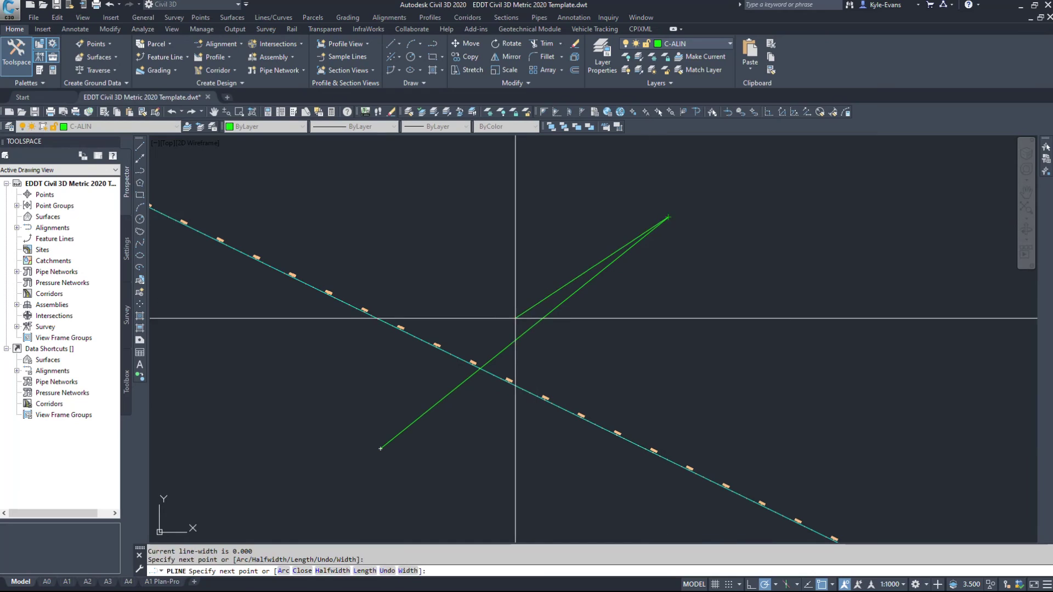
key("Escape")
Create a reversed-direction alignment named '40th Street' from the crossing line
left_click(371, 18)
left_click(433, 42)
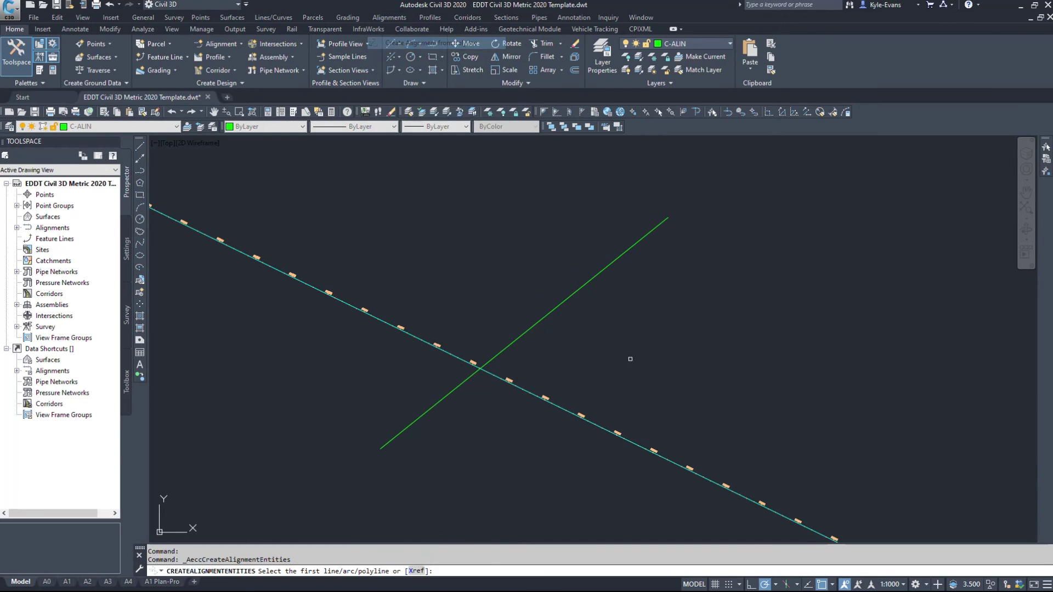
left_click(574, 296)
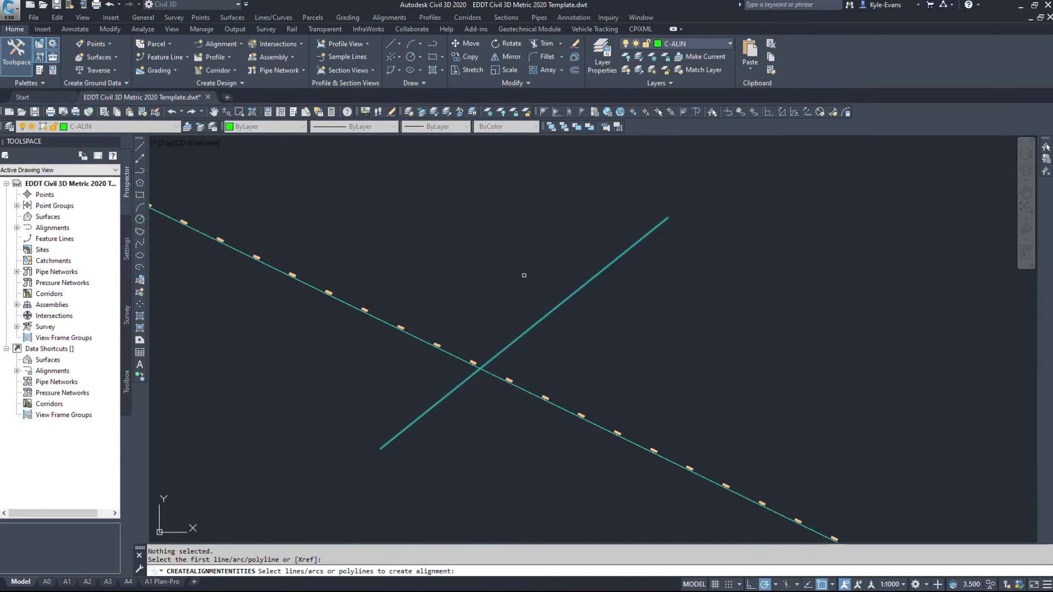
key("Return")
type("r")
key("Return")
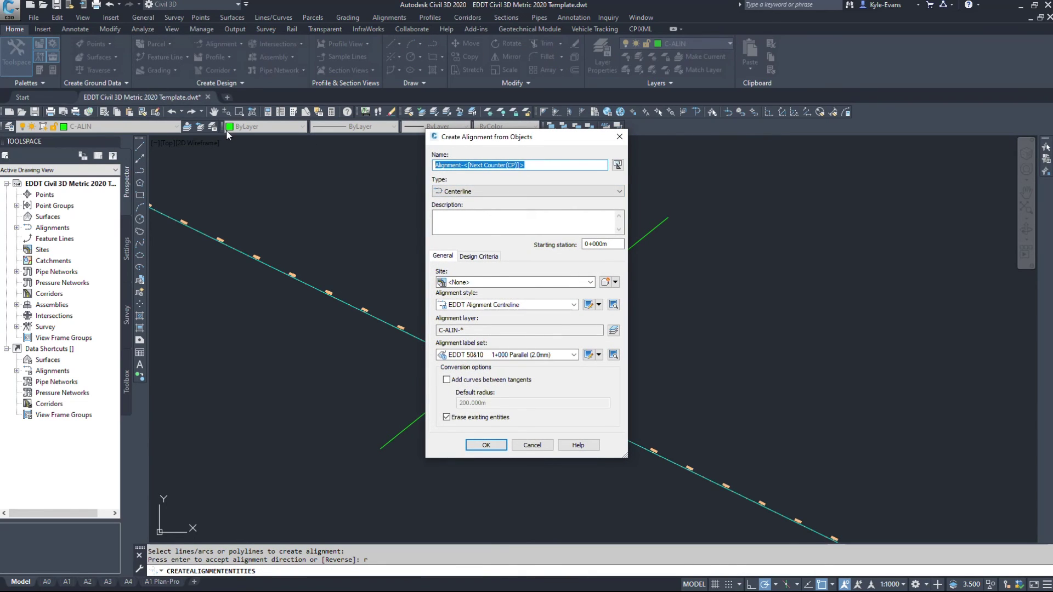
type("40thStreet")
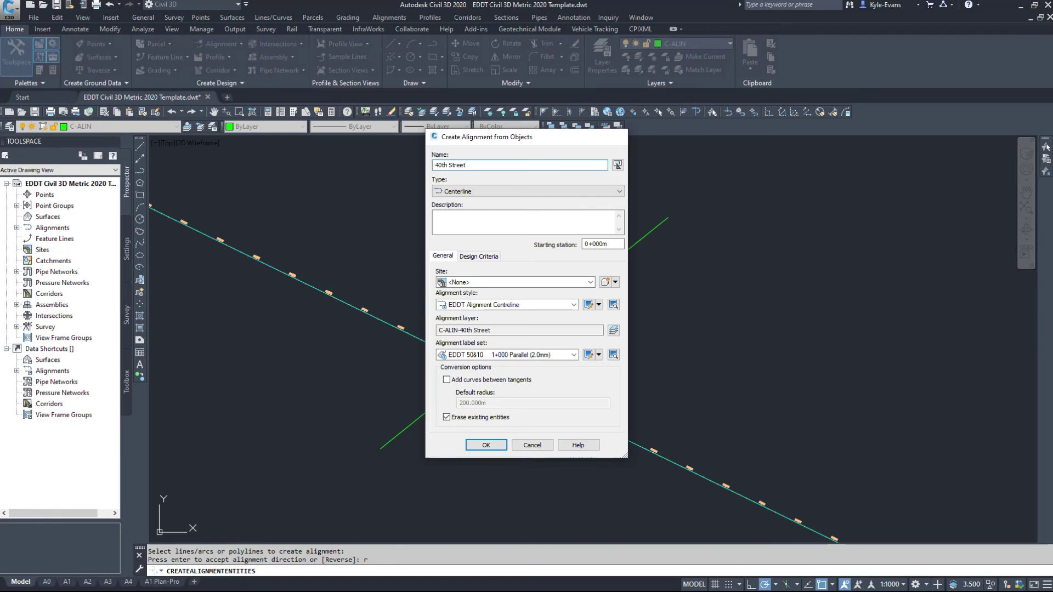
key("Return")
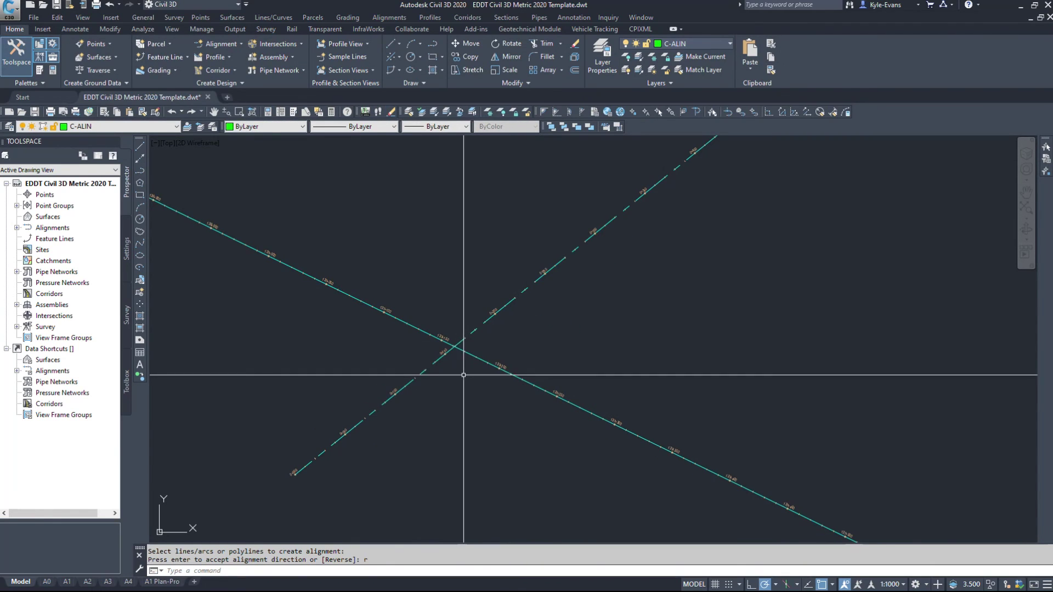
scroll(460, 362, "up", 4)
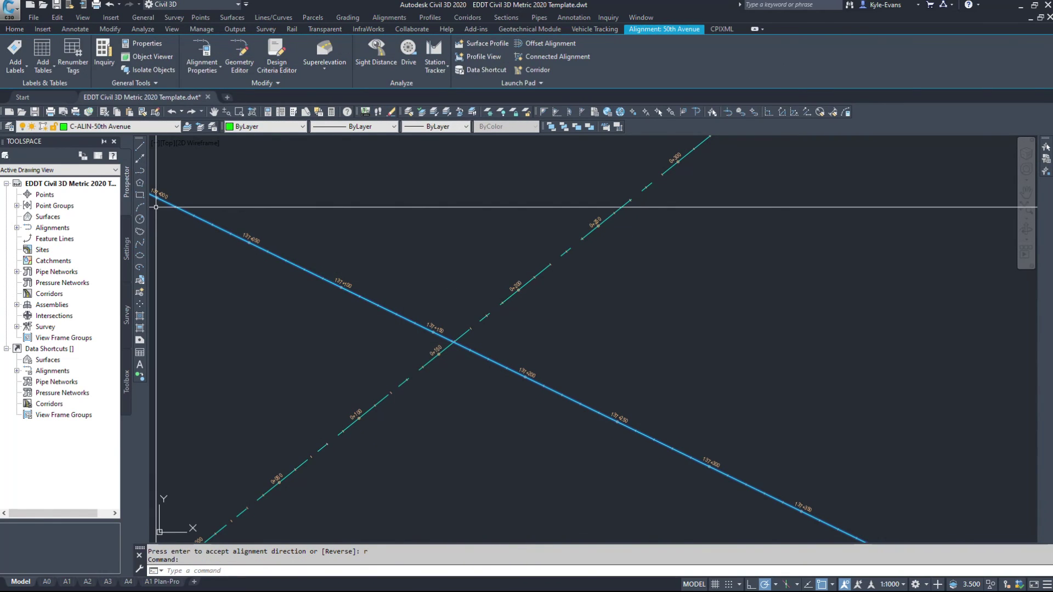
key("Escape")
Select the 40th Street alignment to check its layer
left_click(579, 241)
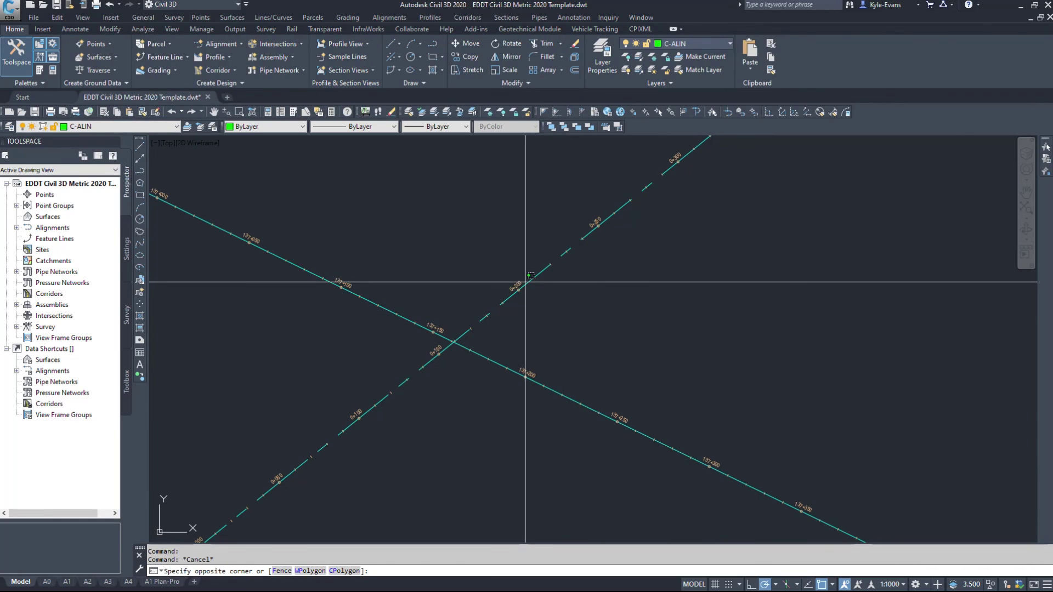
left_click(633, 198)
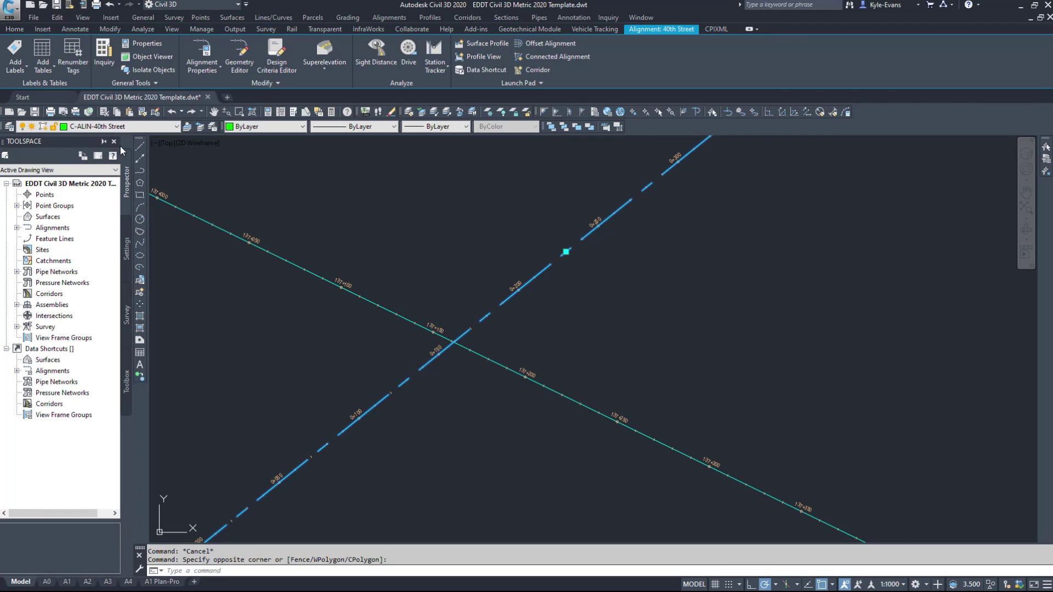
key("Escape")
middle_click_drag(540, 364, 527, 426)
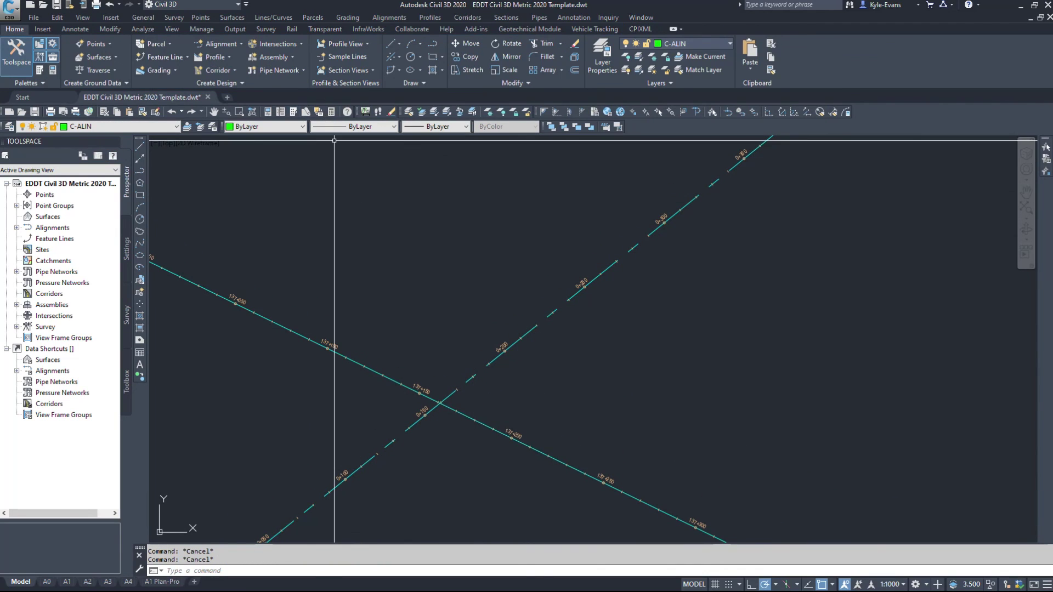
Freeze the C-ALIN-40th Street and C-LABL-ALIN-40th Street layers by picking the alignment and a label
left_click(488, 112)
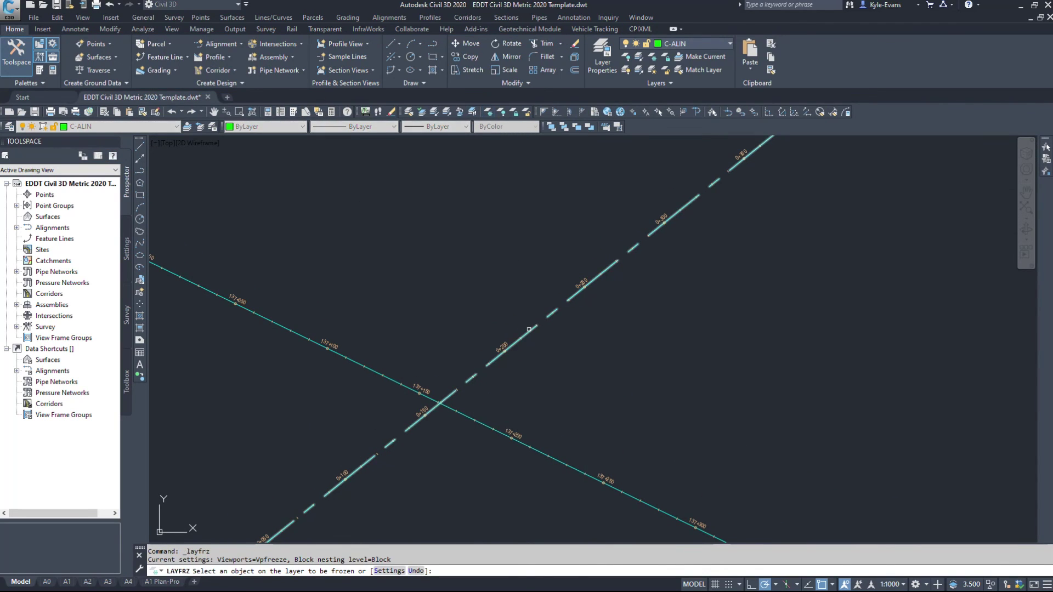
left_click(533, 328)
scroll(473, 340, "down", 2)
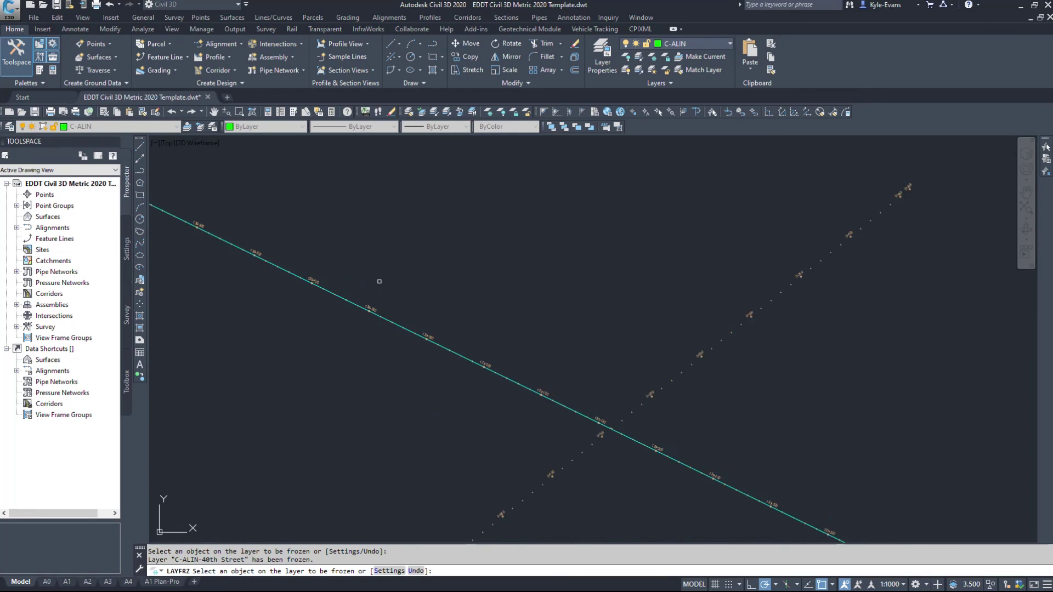
left_click(650, 394)
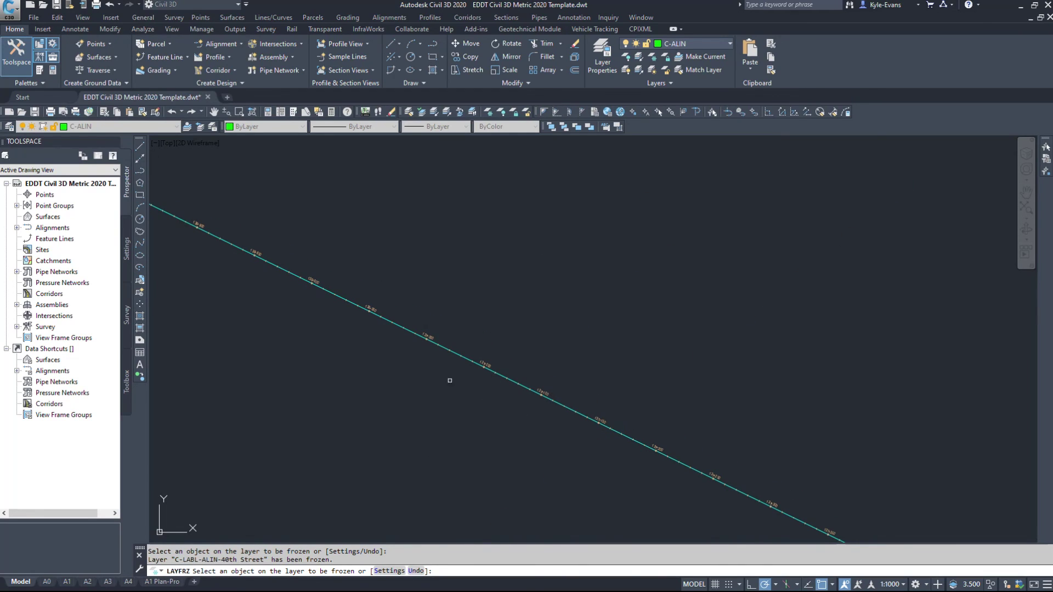